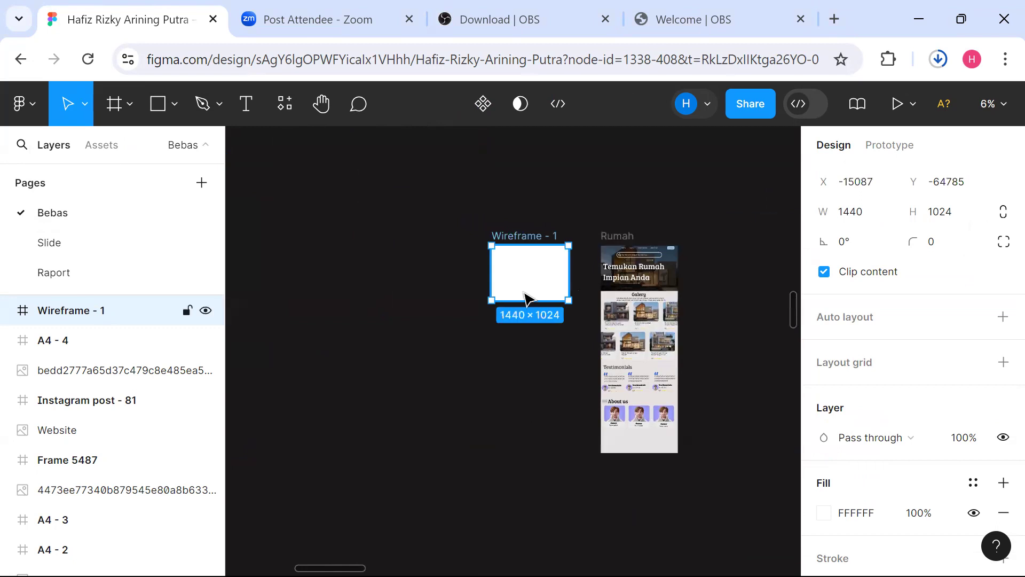
Extend the Wireframe - 1 frame downward to a height of 3880, matching the Rumah design.
left_click(525, 327)
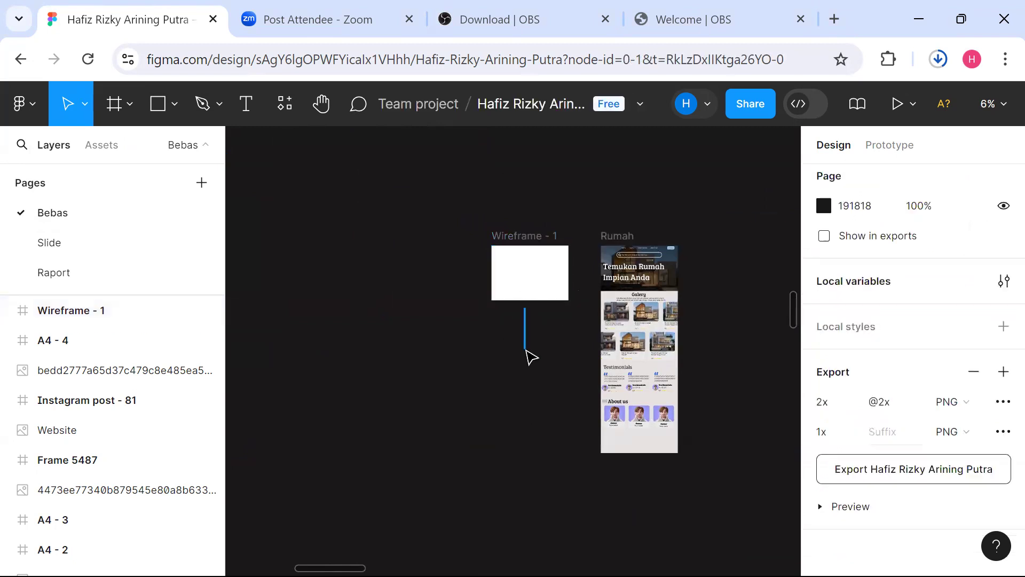
left_click(531, 289)
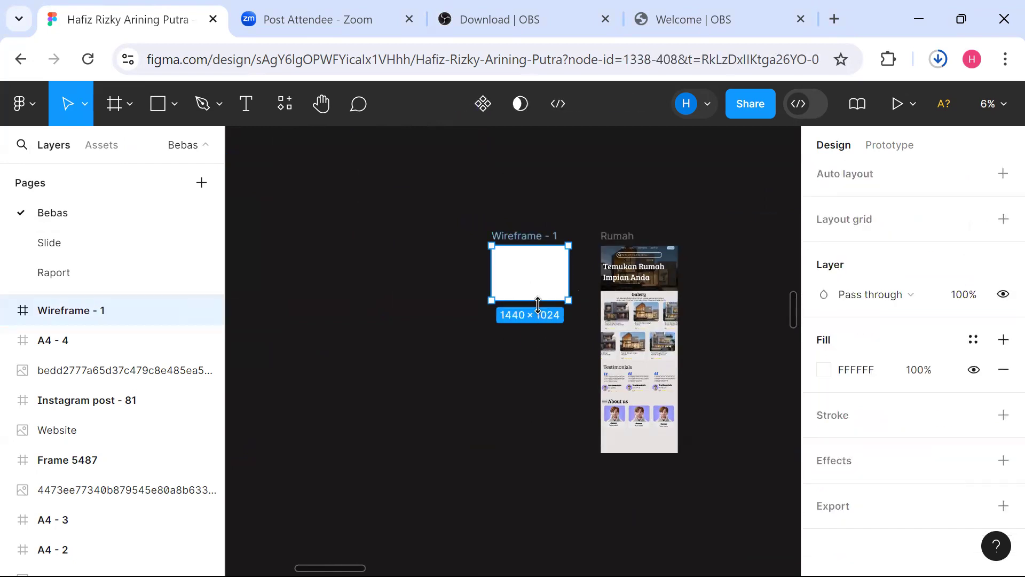
left_click_drag(540, 315, 548, 507)
left_click_drag(544, 428, 571, 443)
left_click_drag(569, 492, 574, 453)
Move the Wireframe - 1 frame further left, away from the Rumah design, to X -19027.
left_click(648, 518)
scroll(648, 517, "up", 2)
scroll(647, 517, "up", 1, "ctrl")
left_click_drag(653, 463, 381, 465)
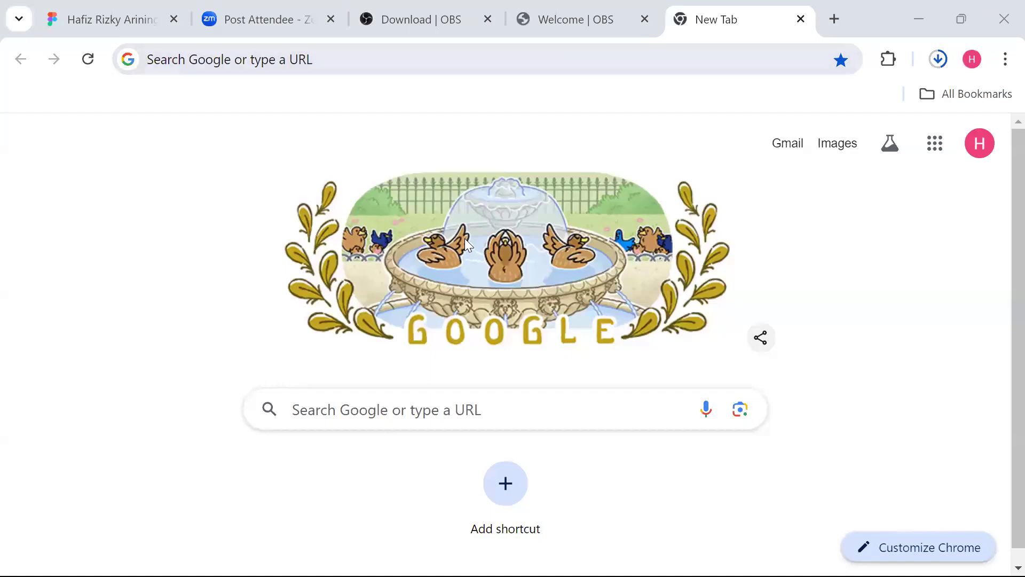
Open Pinterest in a new browser tab and search it for "rumah".
left_click(248, 59)
left_click(248, 98)
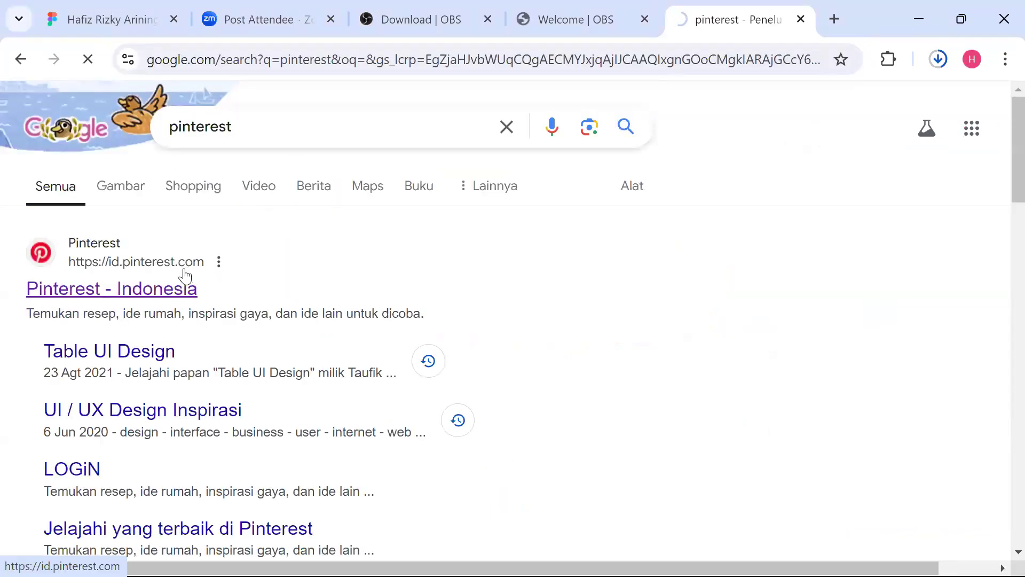
left_click(107, 300)
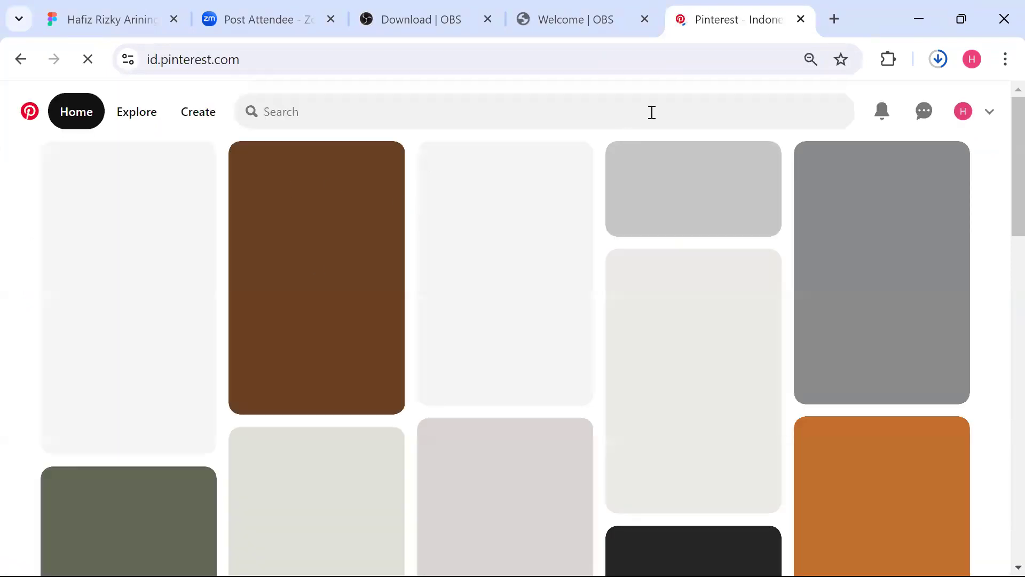
left_click(652, 111)
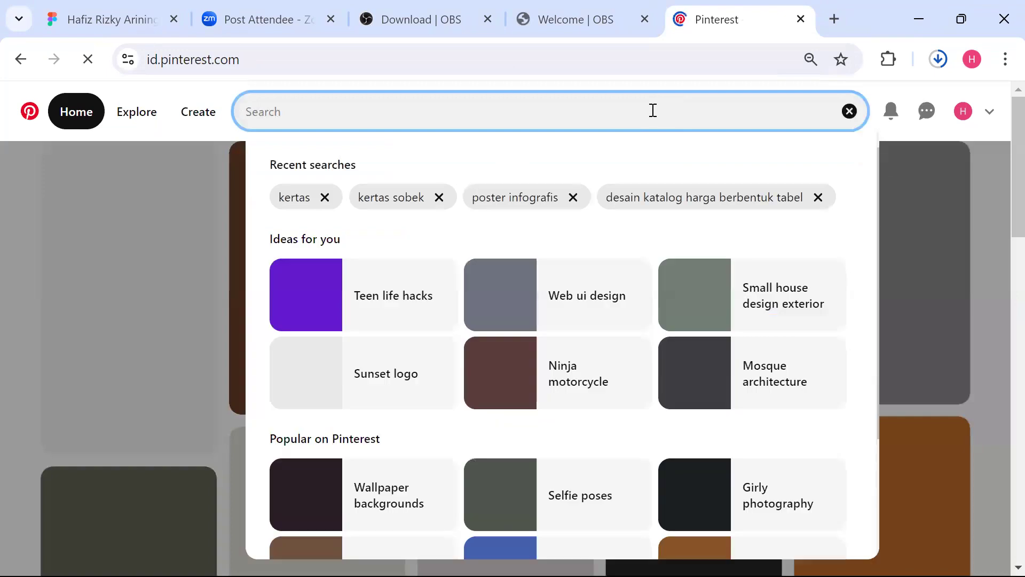
type("rumah")
key("Return")
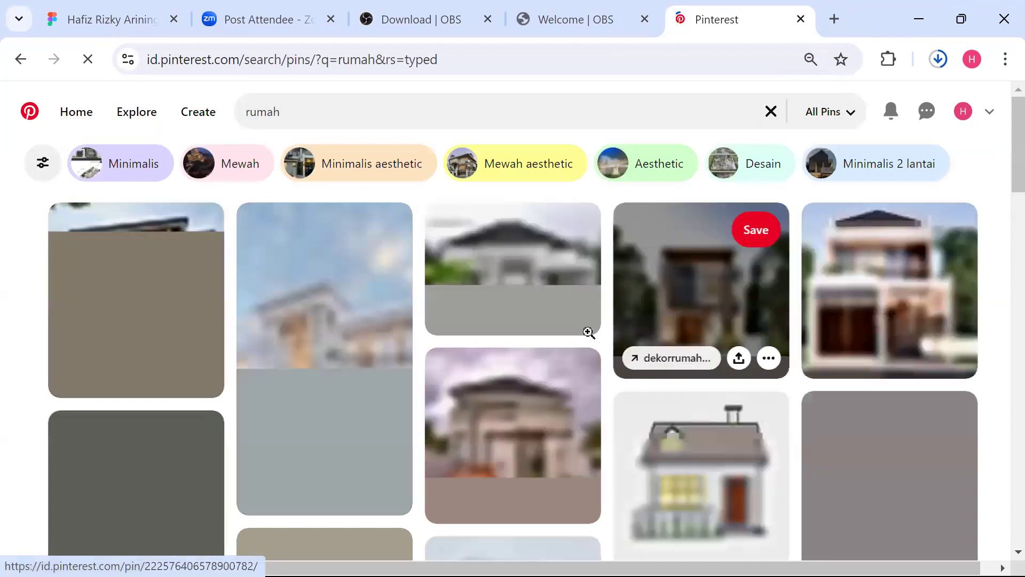
Open the pin of the Texas Hill Country home with the gabled glass front and bring up its further options.
scroll(411, 356, "down", 3)
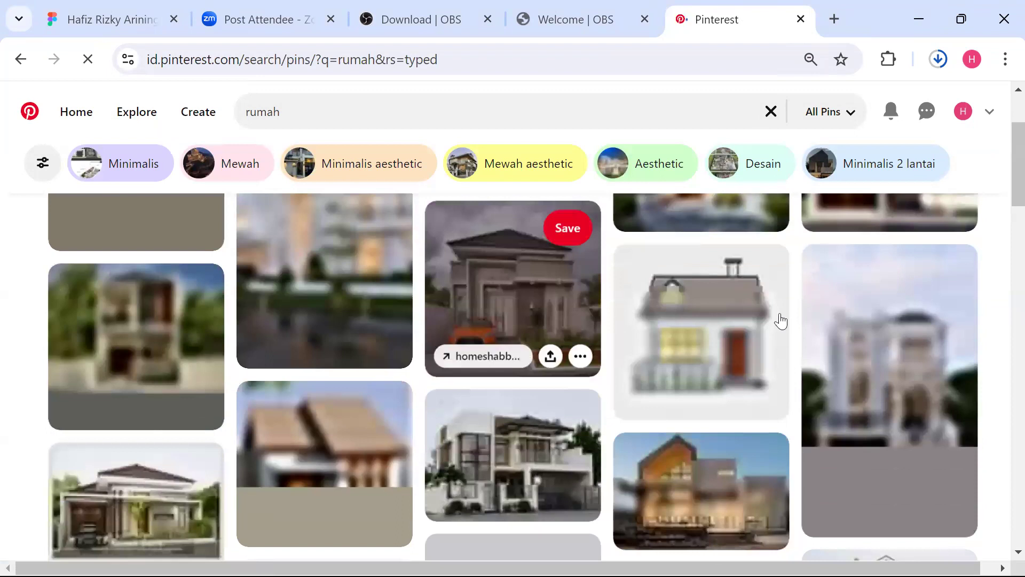
scroll(781, 321, "down", 2)
left_click(662, 393)
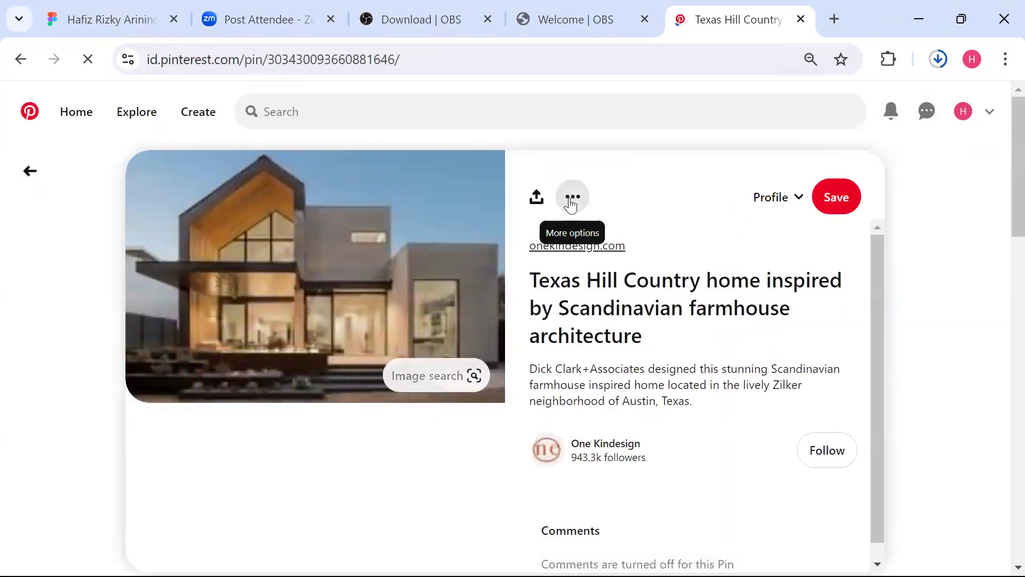
left_click(571, 200)
left_click(772, 244)
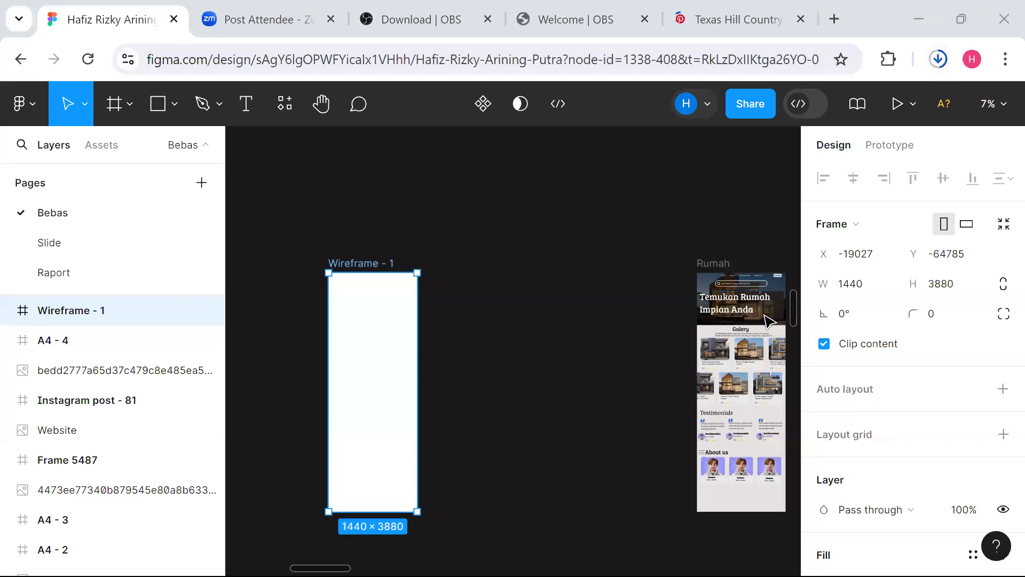
Switch back to Figma and copy the Rumah design's house photo into Wireframe - 1 at X 0, Y 0.
left_click(769, 320)
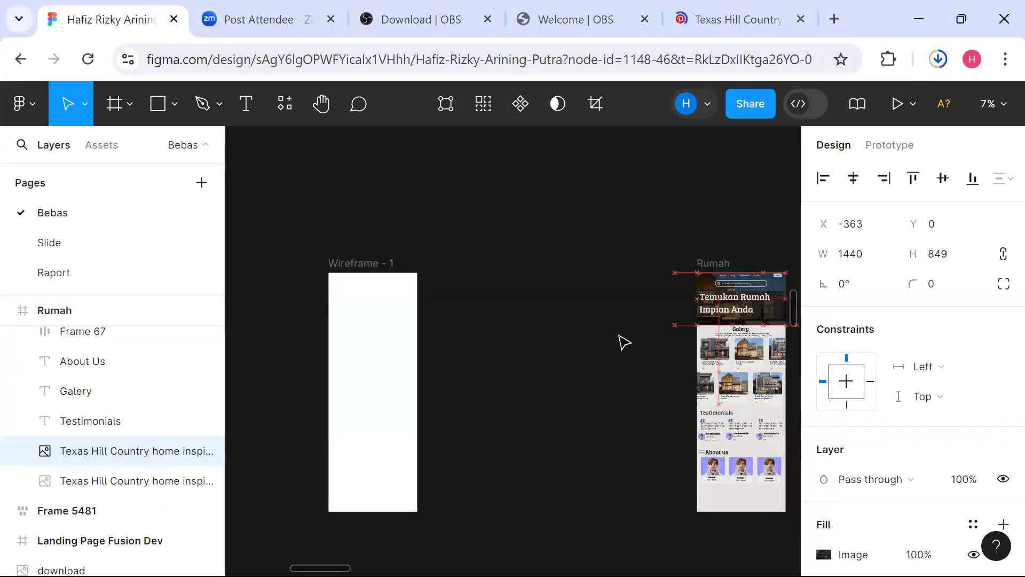
mouse_move(624, 341)
left_mouse_down()
mouse_move(385, 332)
mouse_move(376, 315)
mouse_move(409, 316)
mouse_move(407, 305)
left_mouse_up()
scroll(390, 321, "up", 2)
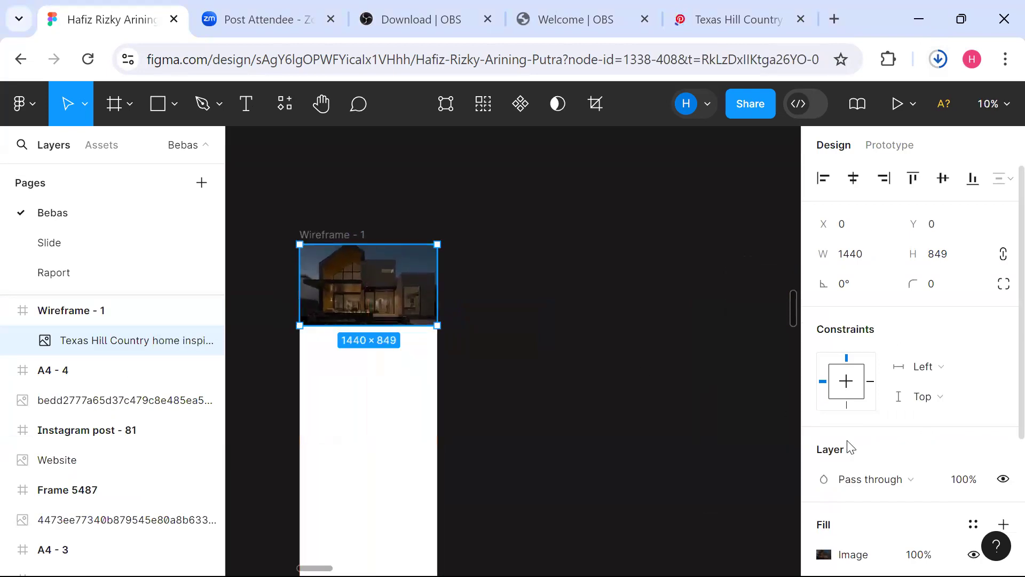
Darken the house photo in Wireframe - 1 by setting its image fill's Exposure about halfway between the minimum and neutral.
scroll(852, 447, "down", 3)
left_click(850, 380)
left_click_drag(677, 406, 705, 408)
scroll(523, 381, "up", 4)
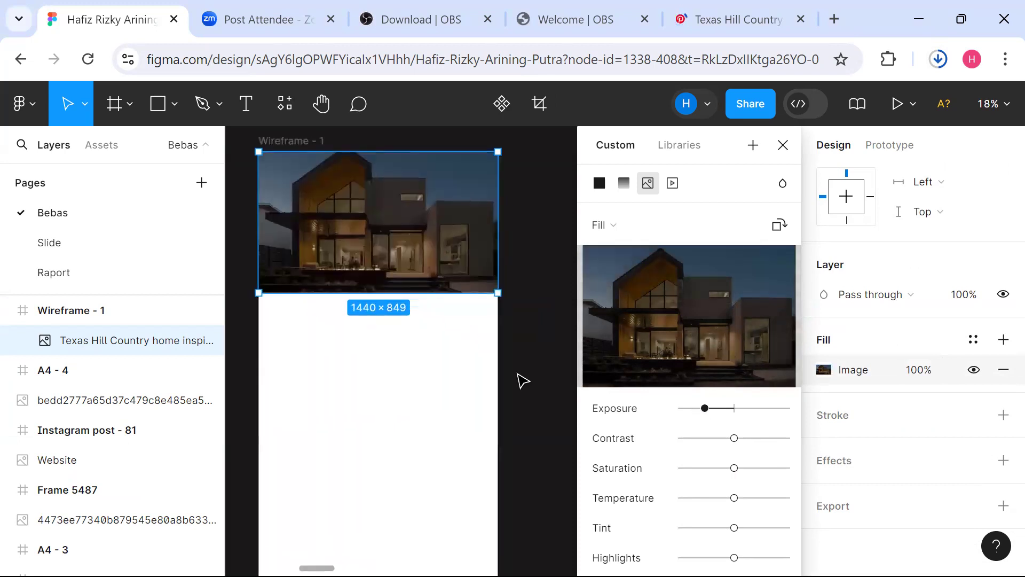
left_click(550, 338)
Add the text "Temukan Rumah Impian Anda" over the house photo in Wireframe - 1.
scroll(550, 338, "down", 5)
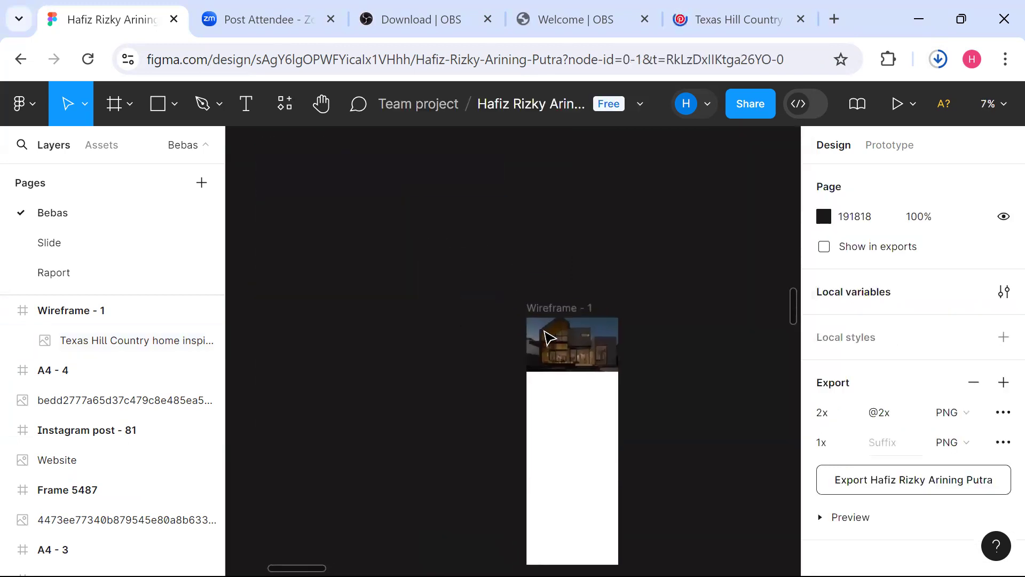
scroll(550, 338, "up", 6)
left_click(226, 110)
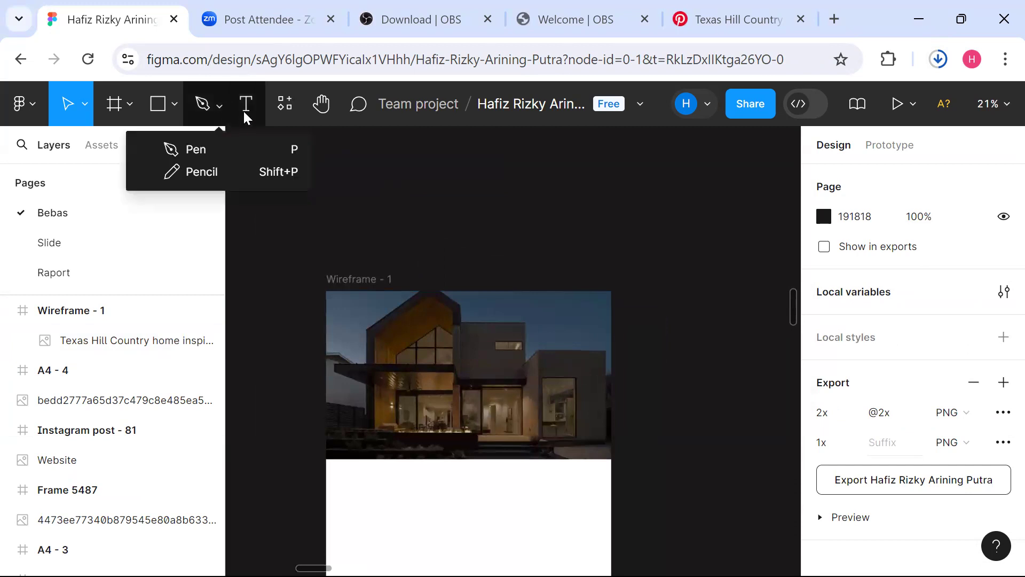
left_click(247, 109)
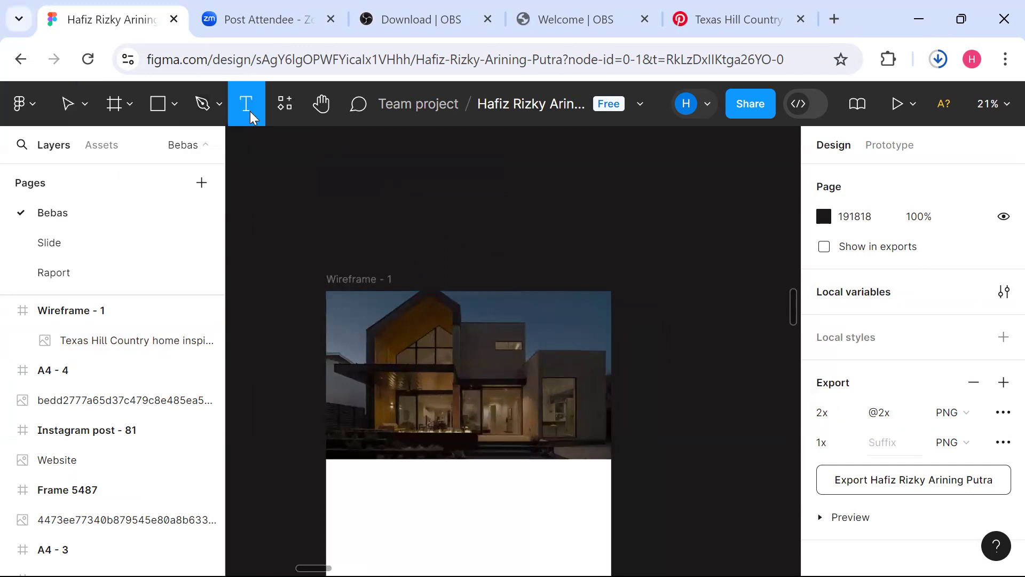
left_click(344, 333)
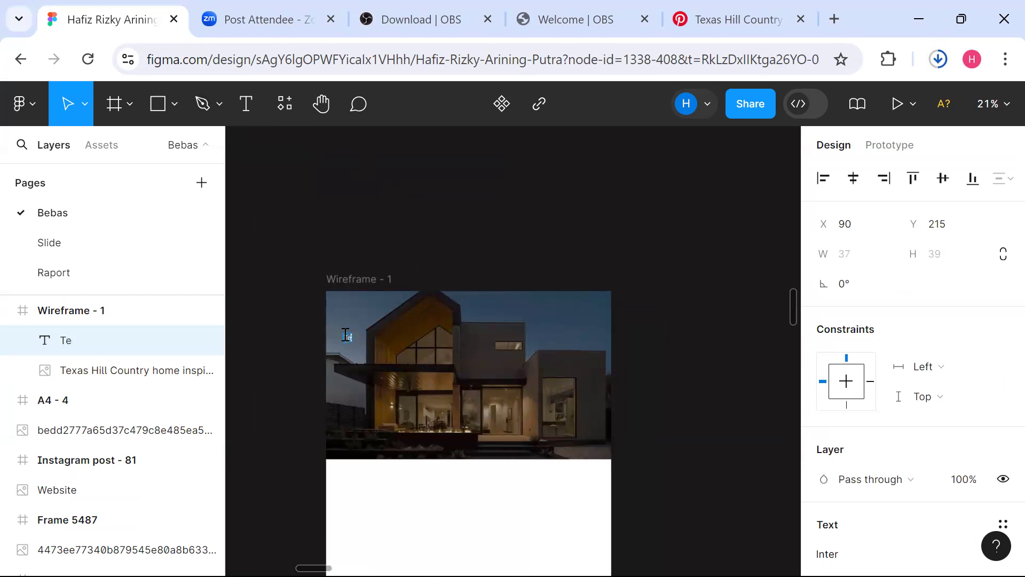
type("Temukan Rumah Impian Anda")
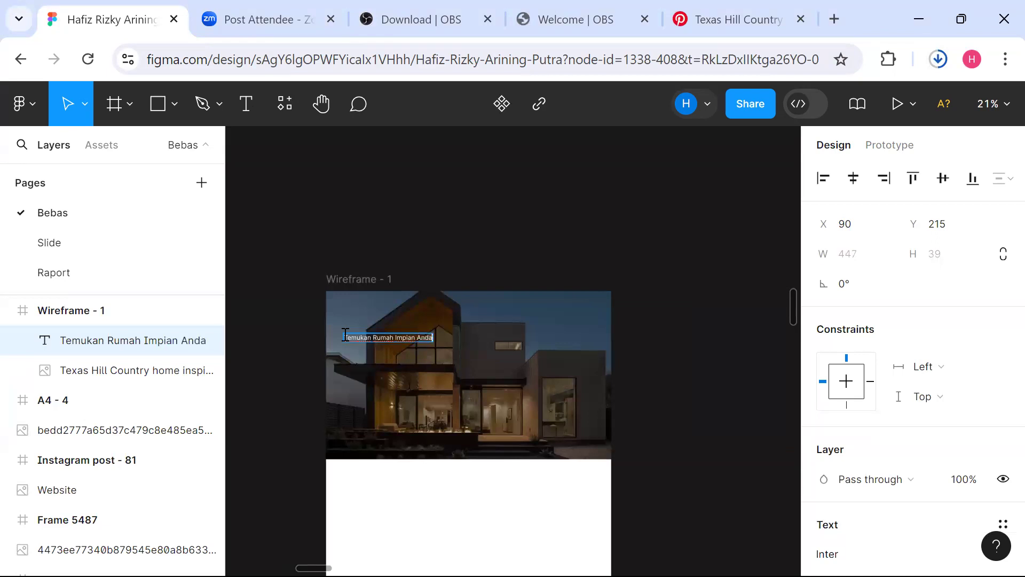
Set the heading text to font size 128 and Bold weight.
scroll(922, 366, "down", 5)
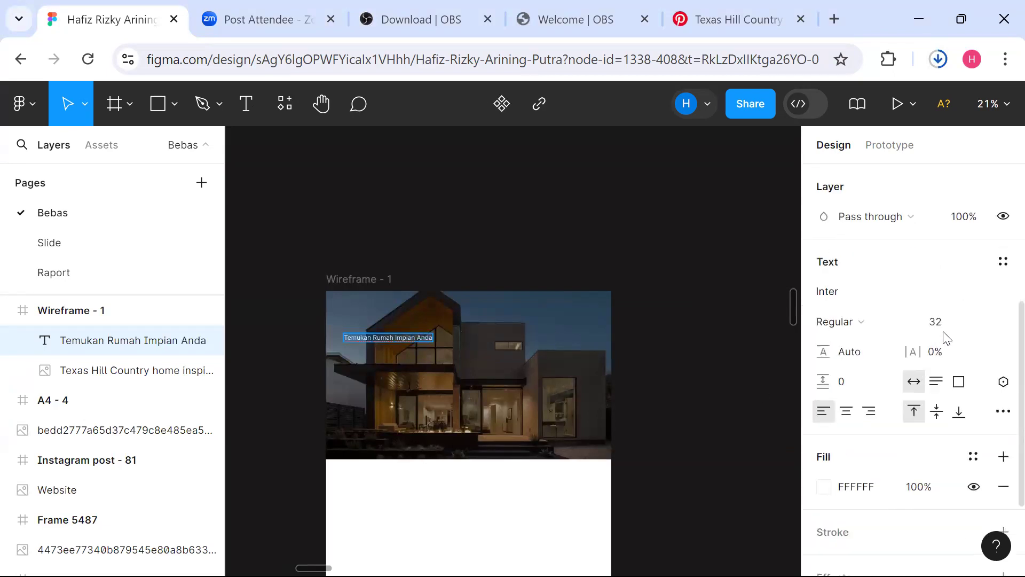
left_click(980, 325)
left_click(980, 494)
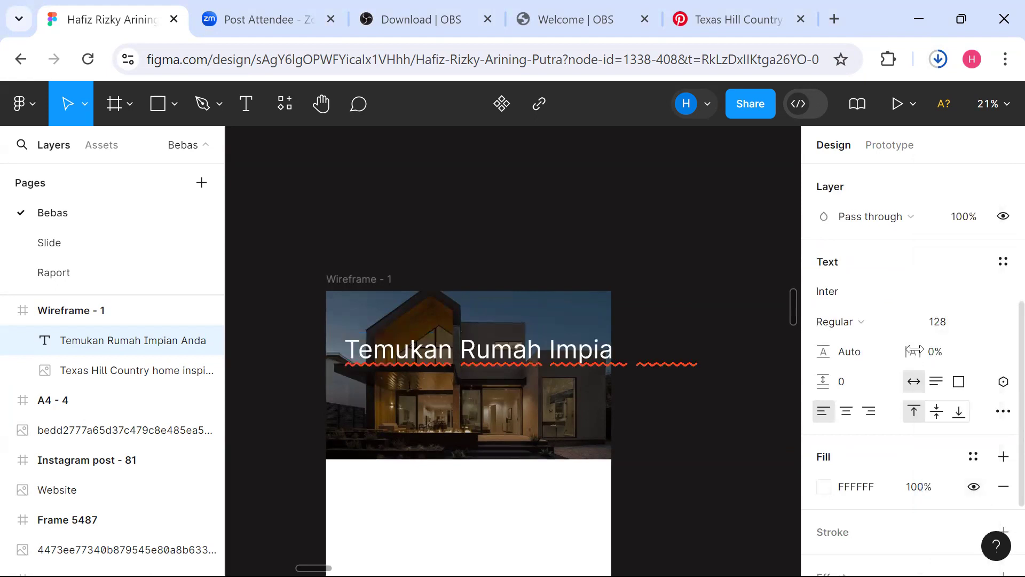
scroll(881, 302, "up", 2)
scroll(863, 320, "down", 1)
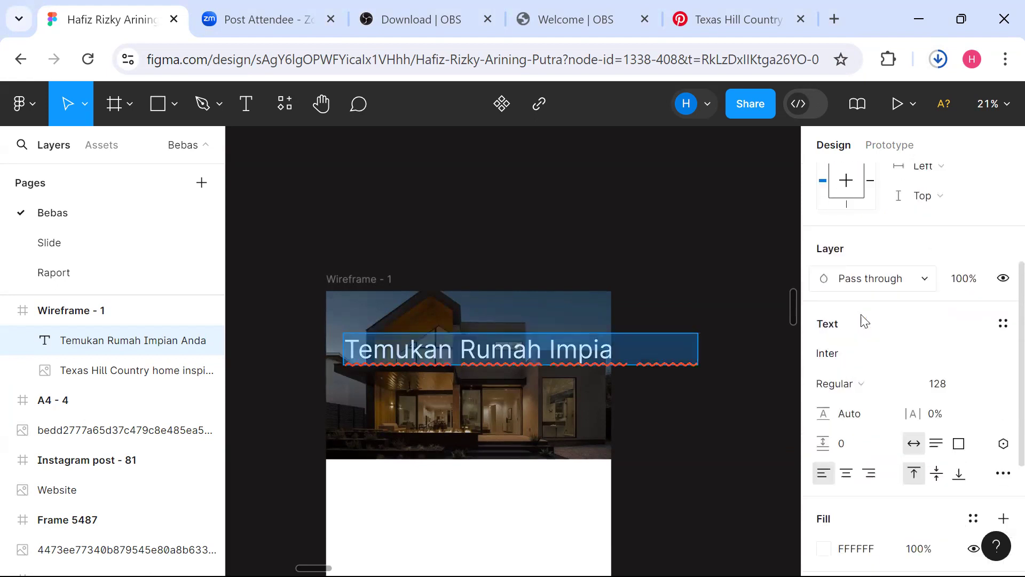
scroll(863, 322, "up", 1)
left_click(852, 404)
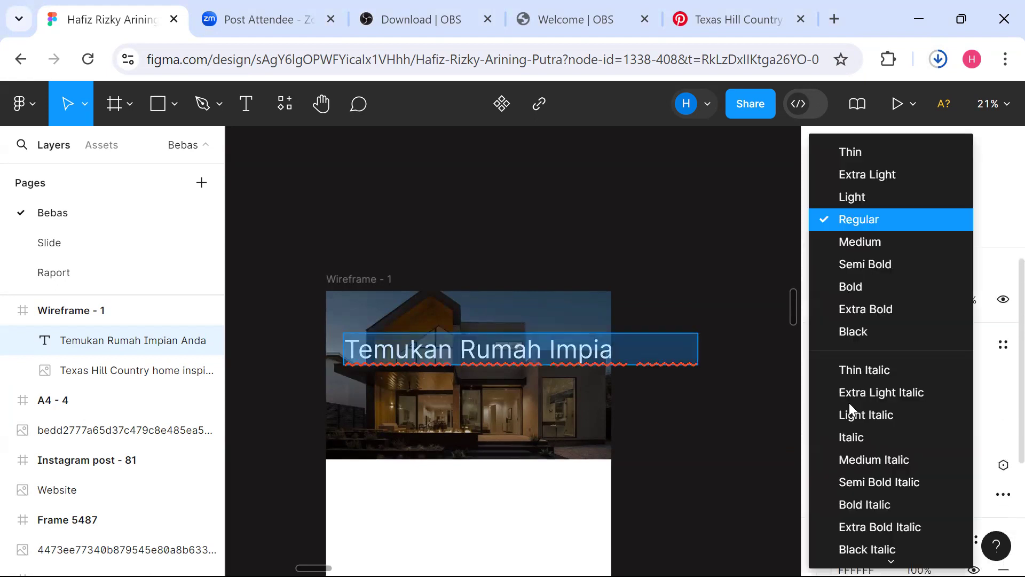
left_click(865, 289)
Narrow the heading's text box to about 1081 wide so it wraps onto two lines, and place it near the photo's left edge.
left_click_drag(714, 354, 492, 380)
left_click(727, 394)
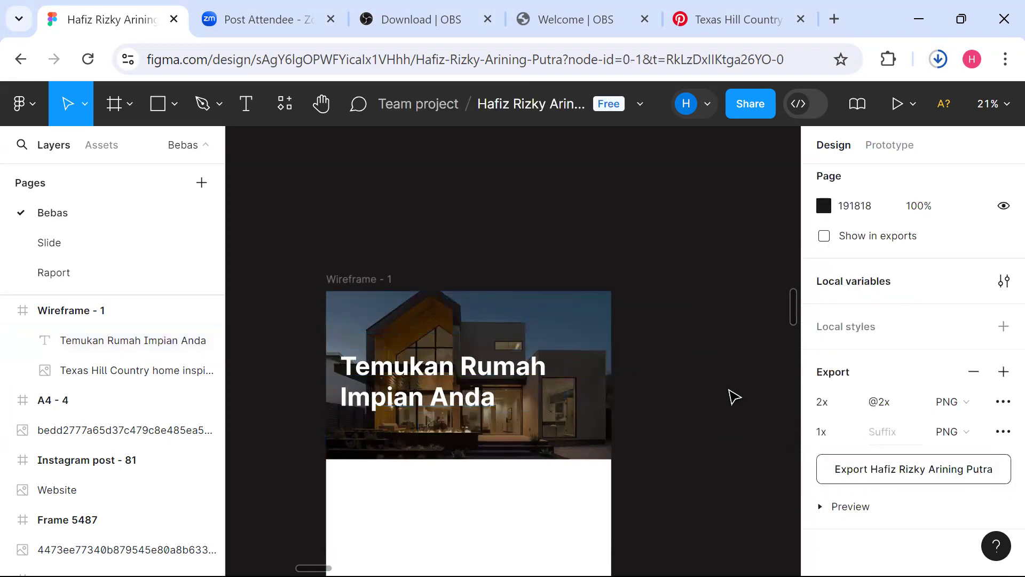
scroll(643, 361, "left", 2)
scroll(644, 361, "down", 1)
left_click(548, 346)
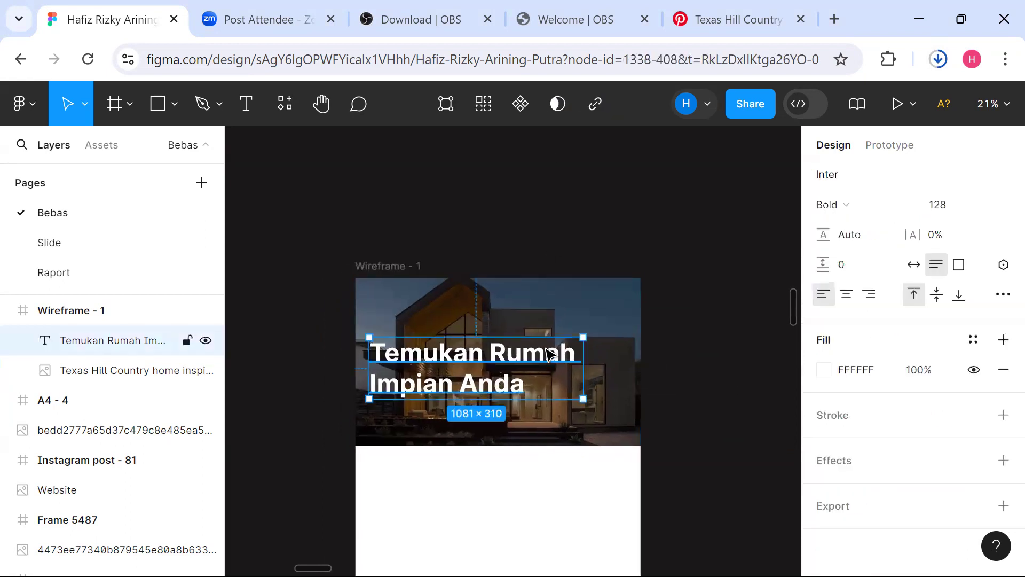
mouse_move(522, 359)
left_mouse_down()
mouse_move(515, 381)
mouse_move(516, 372)
left_mouse_up()
left_click(677, 359)
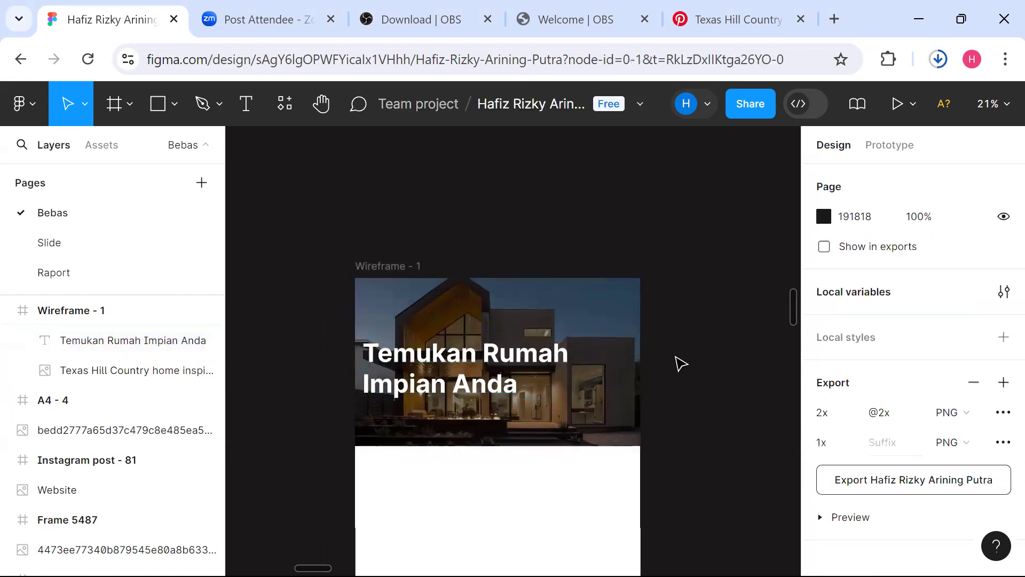
Search the plugins for "icon" and run the IconScout plugin.
scroll(681, 363, "right", 2)
scroll(681, 364, "down", 2)
left_click(296, 119)
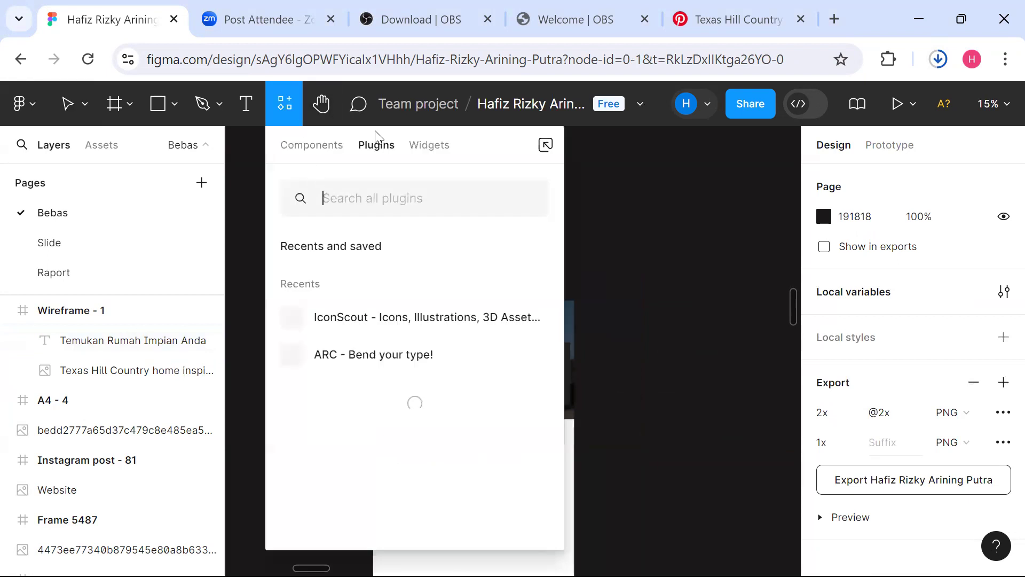
type("id")
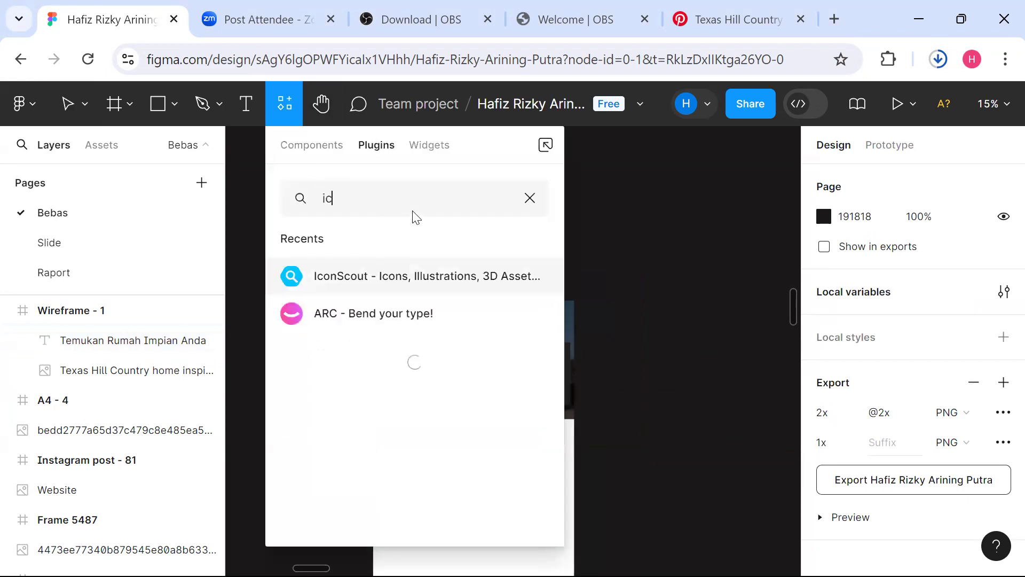
key("BackSpace")
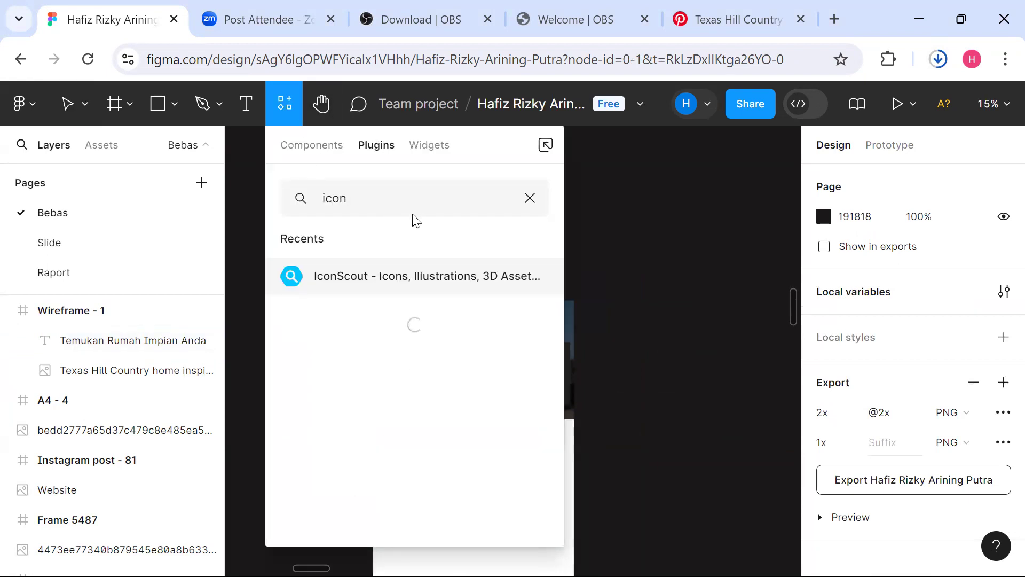
left_click(383, 286)
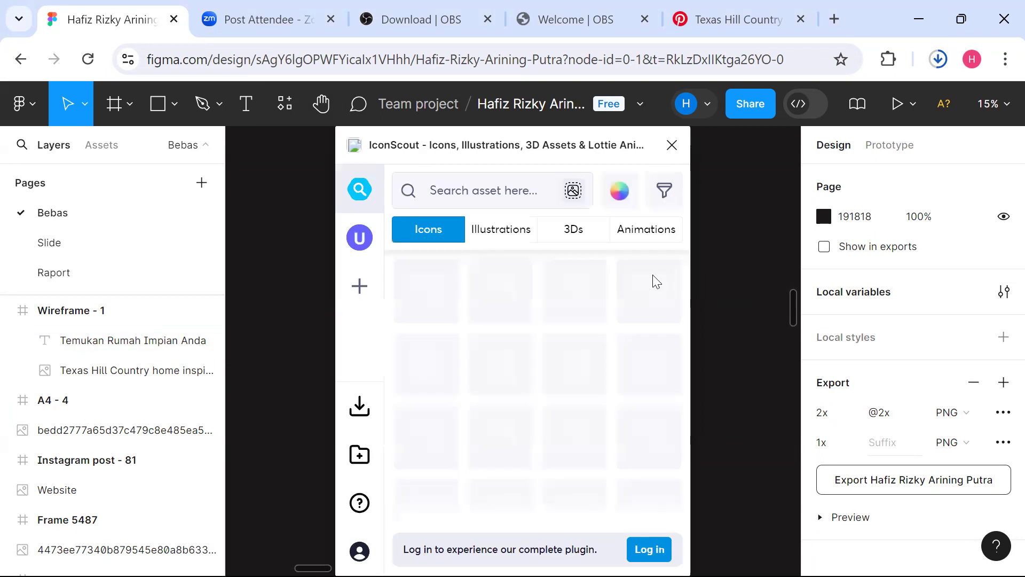
Search IconScout's icons for "serch" and browse the results for a magnifying-glass icon.
left_click(524, 193)
type("serch")
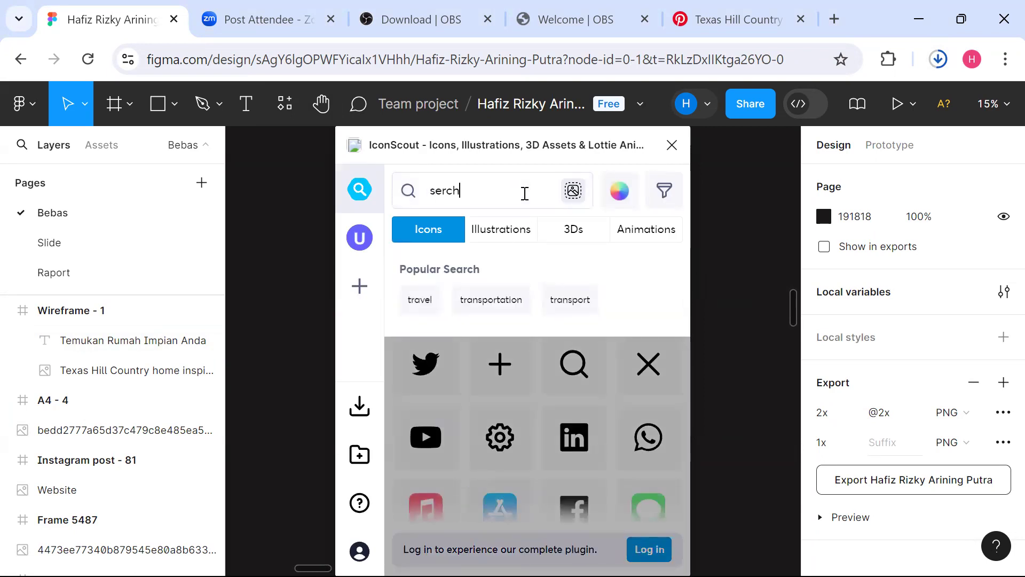
scroll(735, 350, "down", 2)
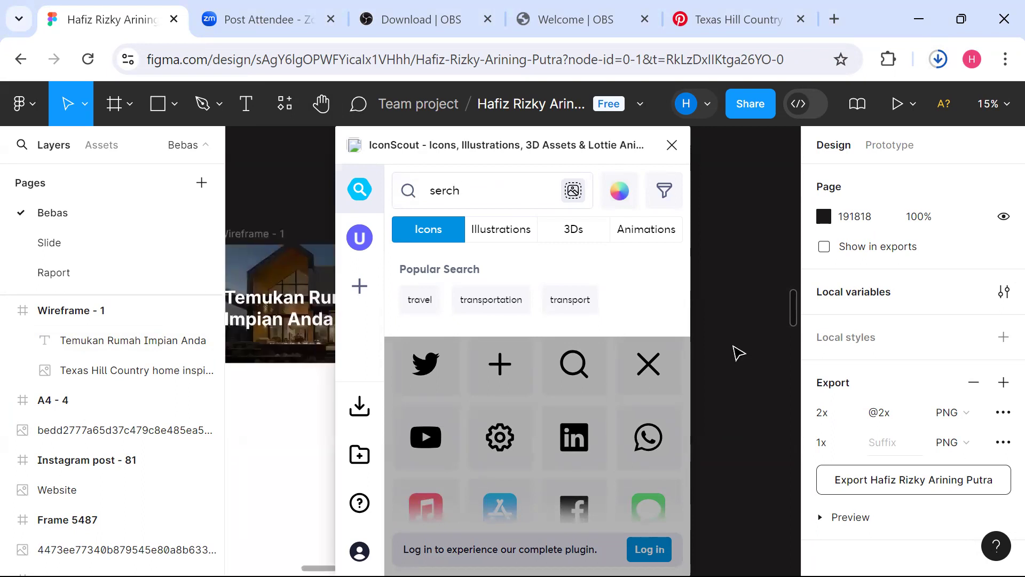
scroll(734, 347, "right", 5)
scroll(734, 347, "down", 1)
scroll(734, 347, "left", 2)
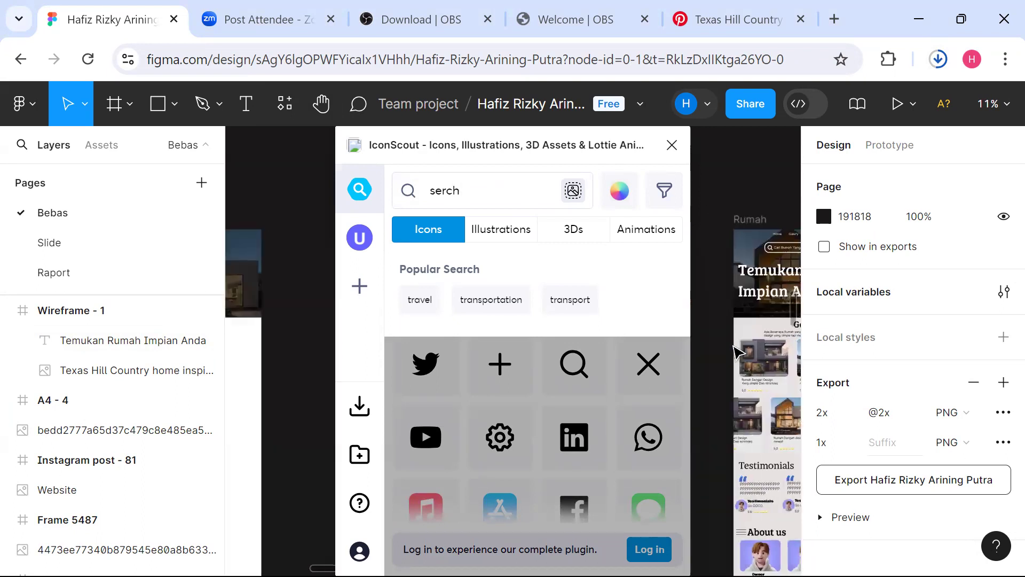
key("Return")
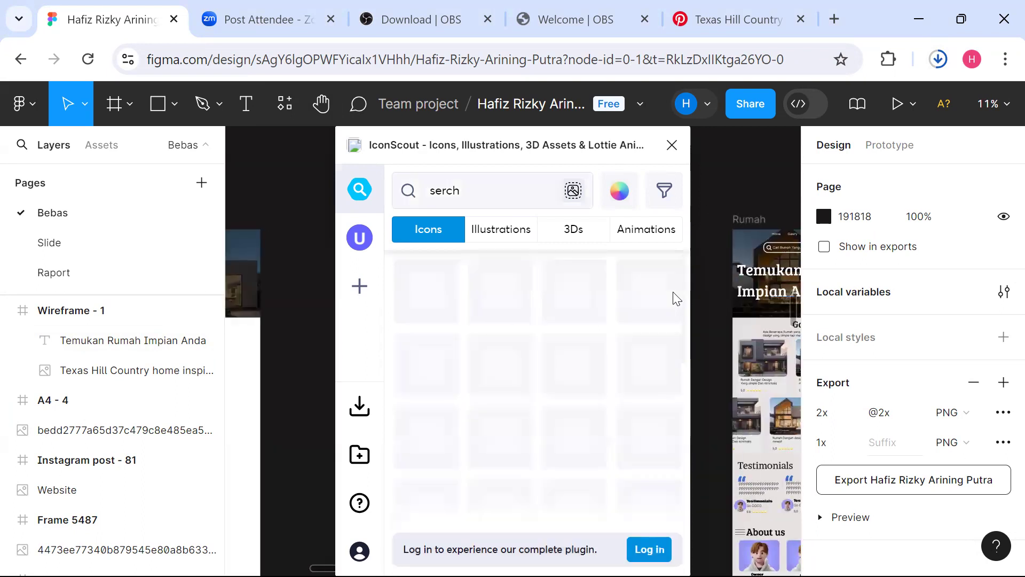
left_click(508, 194)
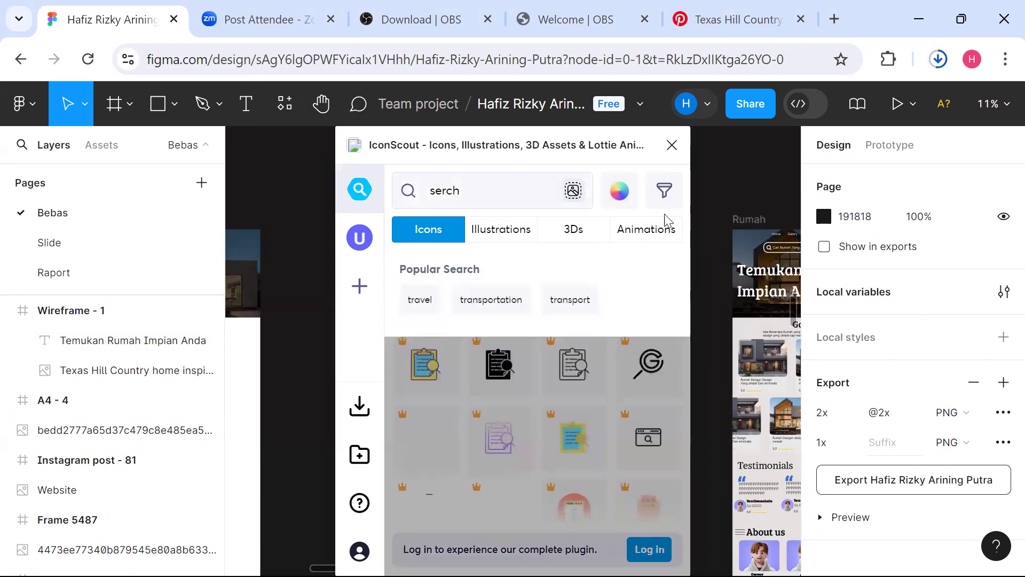
left_click(714, 255)
left_click(688, 244)
scroll(616, 303, "down", 10)
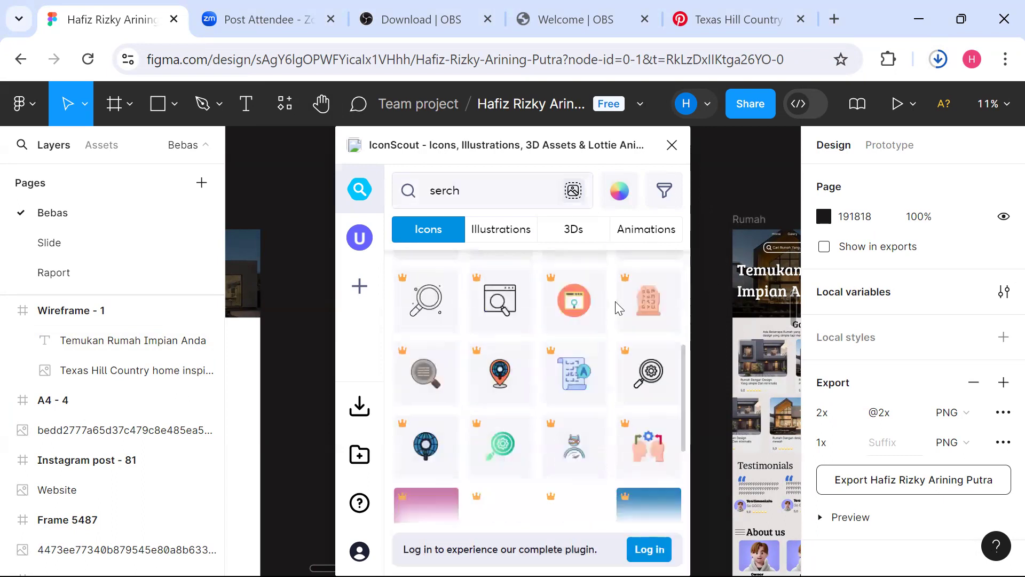
scroll(746, 335, "up", 5)
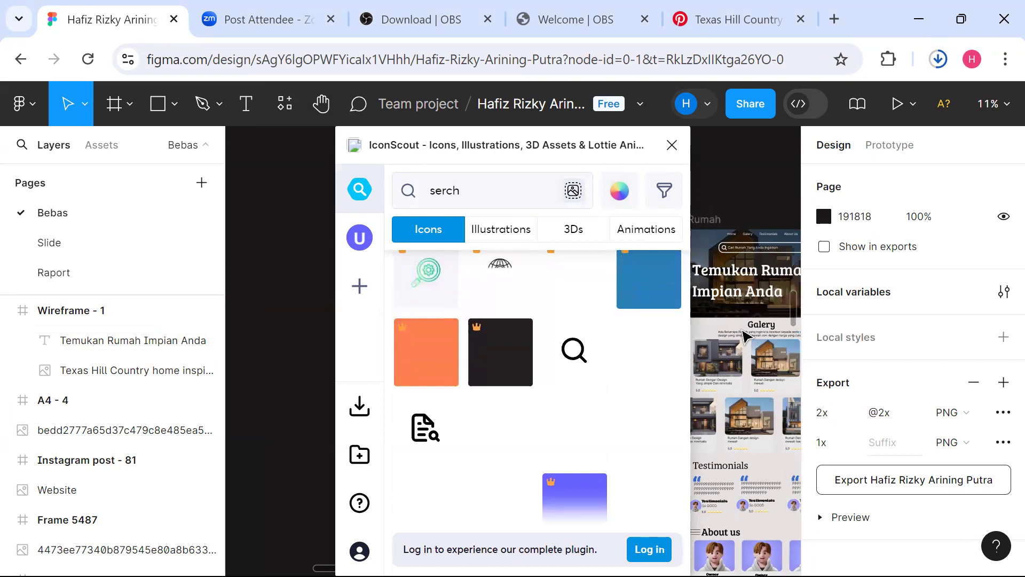
scroll(745, 335, "up", 2)
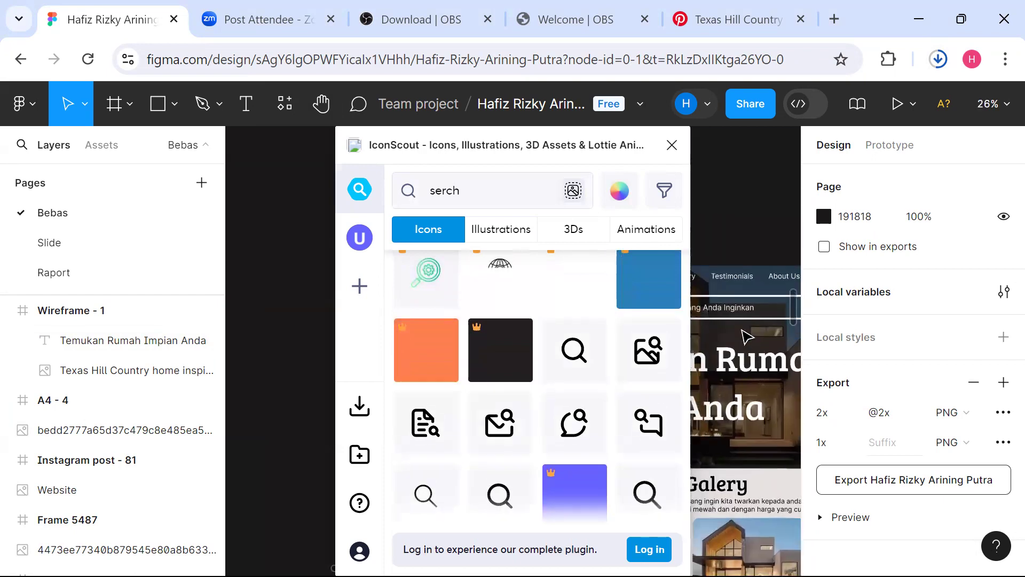
Close the IconScout plugin.
left_click(761, 321)
scroll(761, 321, "right", 2)
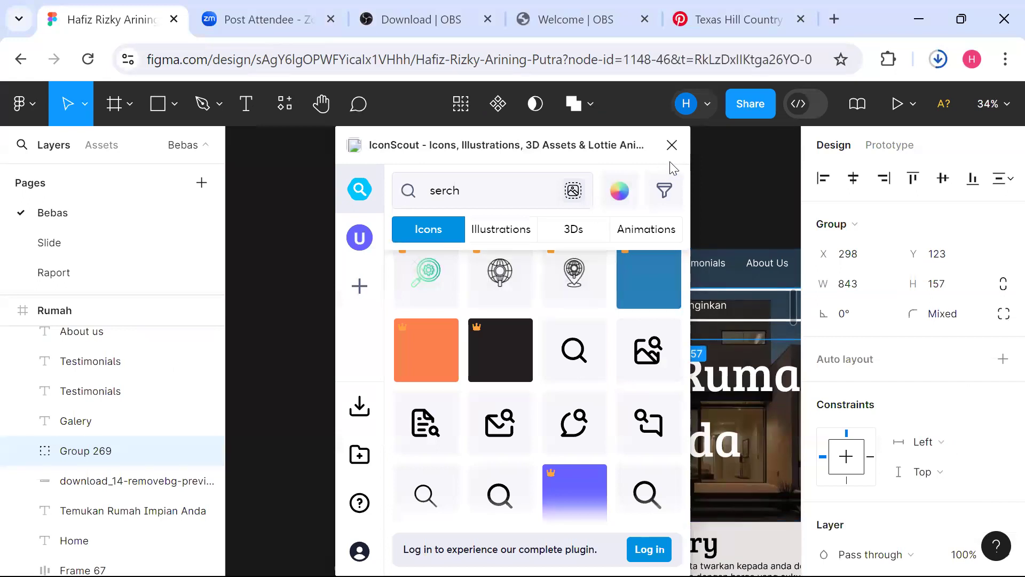
left_click(672, 145)
scroll(718, 336, "up", 2)
left_click_drag(718, 336, 661, 336)
key("Escape")
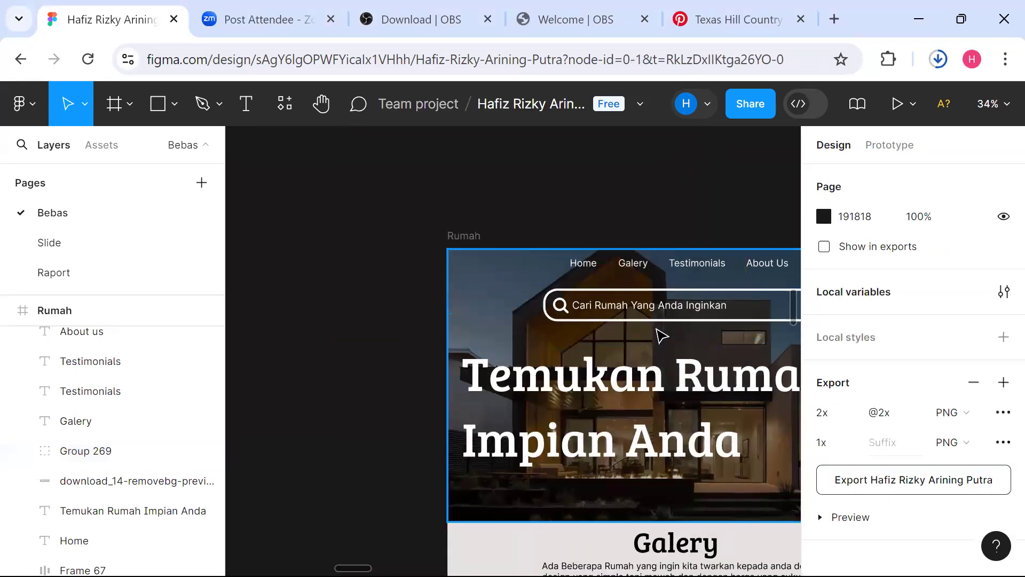
Copy the "Cari Rumah Yang Anda Inginkan" search bar from the Rumah frame into Wireframe - 1.
left_click(681, 312)
key("ctrl+z")
scroll(681, 313, "down", 2)
key("ctrl+f")
scroll(681, 312, "down", 3)
left_click_drag(681, 313, 390, 343)
scroll(522, 394, "up", 2)
key("Escape")
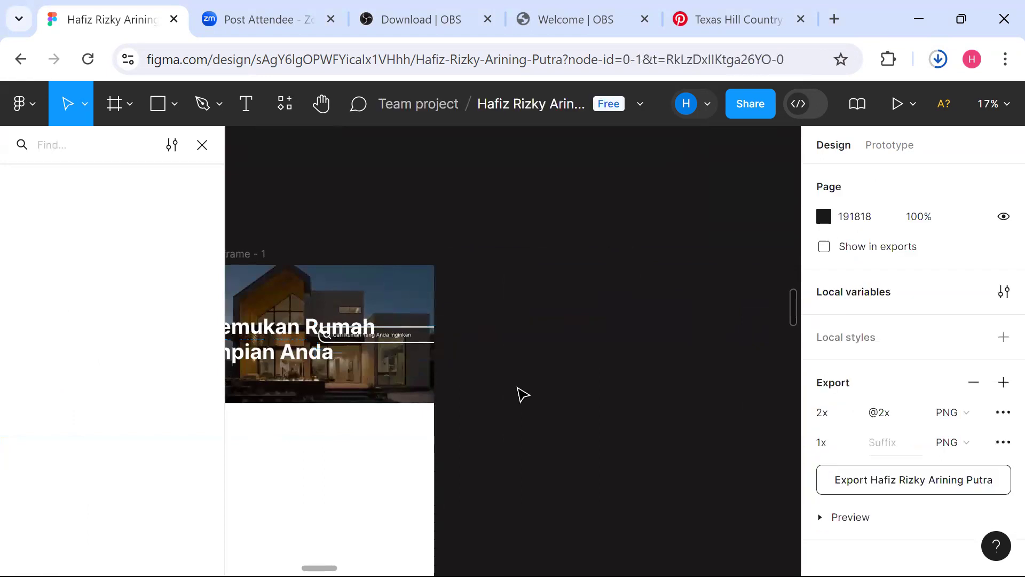
left_click(202, 145)
Move the copied search bar out of Wireframe - 1 onto the empty canvas beside it.
left_click(419, 337)
left_click_drag(419, 337, 553, 322)
key("Escape")
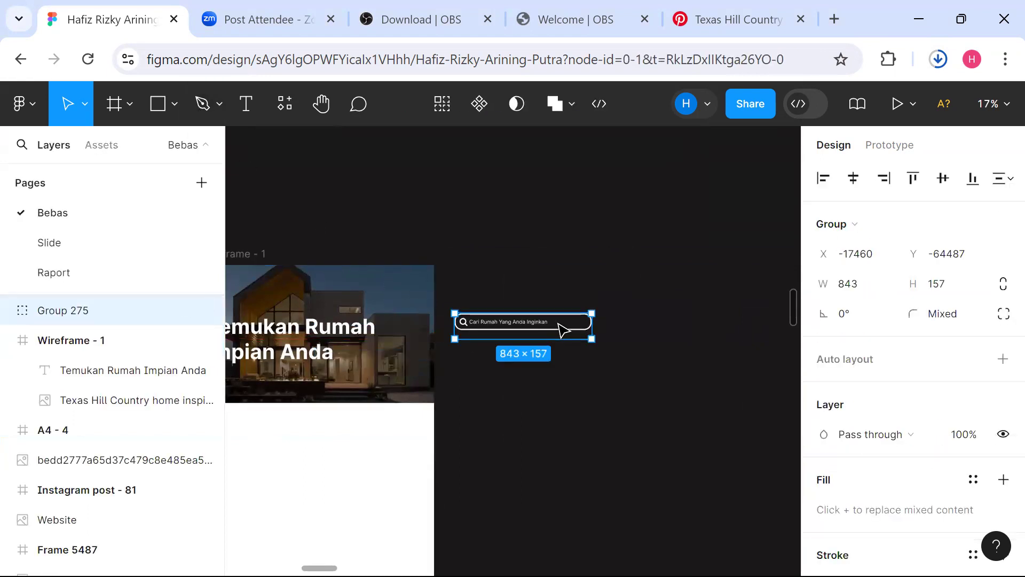
scroll(650, 293, "up", 4)
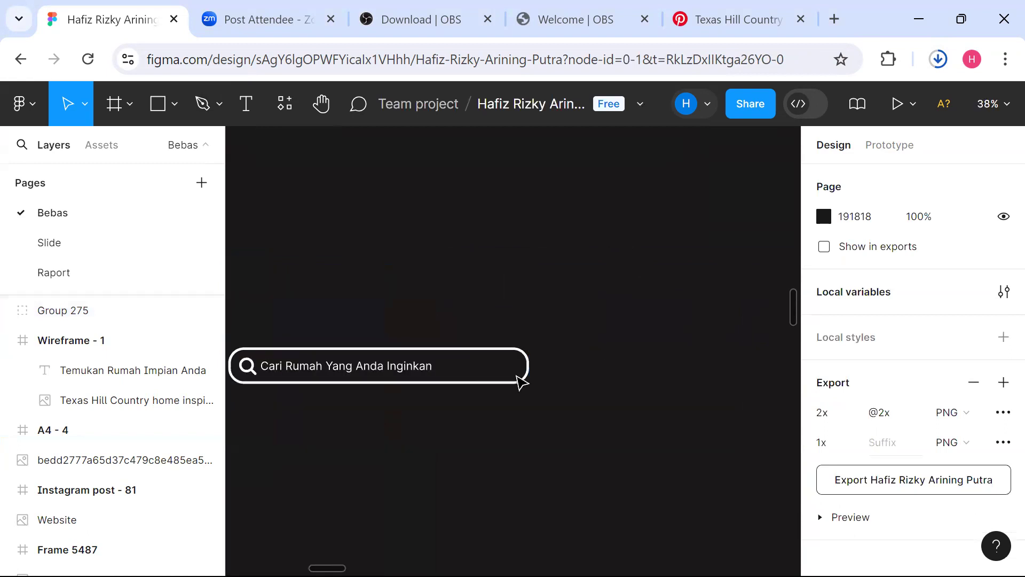
double_click(474, 386)
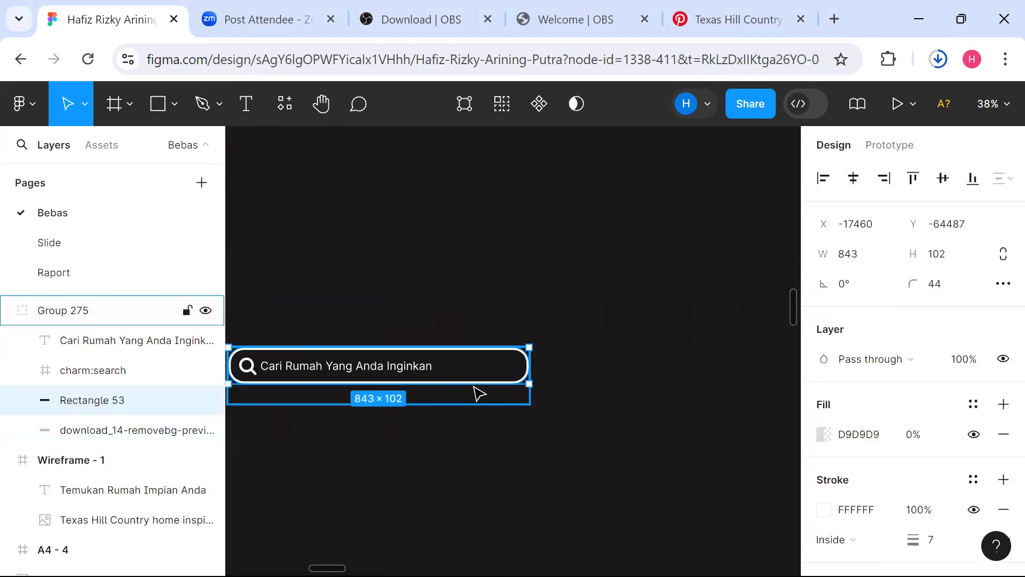
double_click(471, 385)
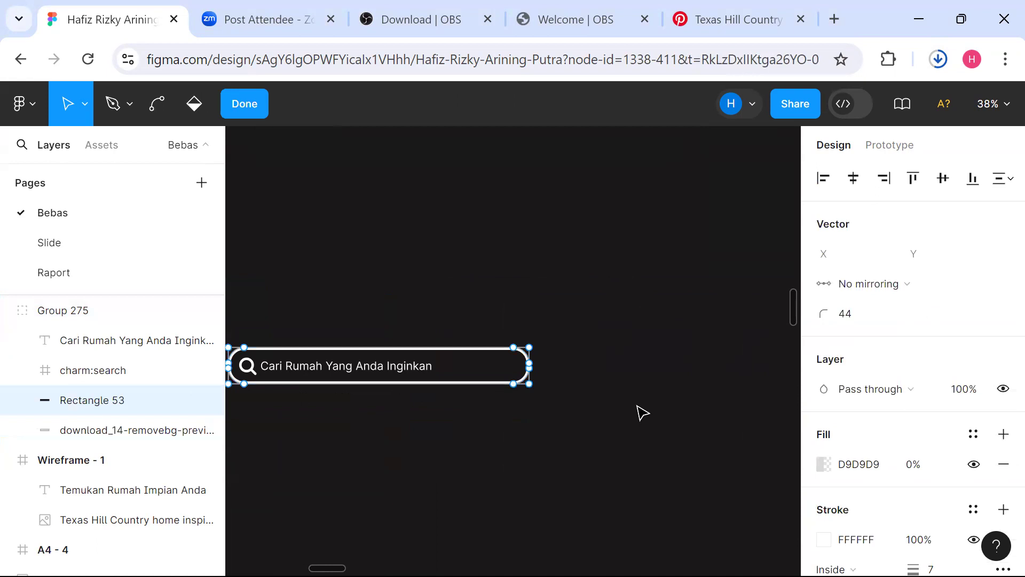
scroll(316, 290, "up", 3)
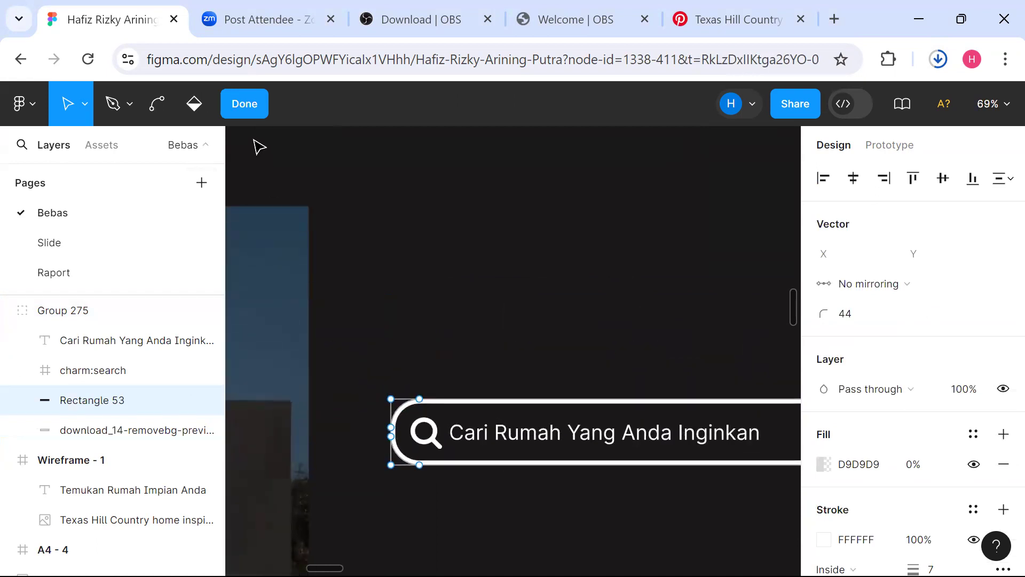
left_click(250, 119)
left_click(350, 172)
scroll(354, 172, "right", 3)
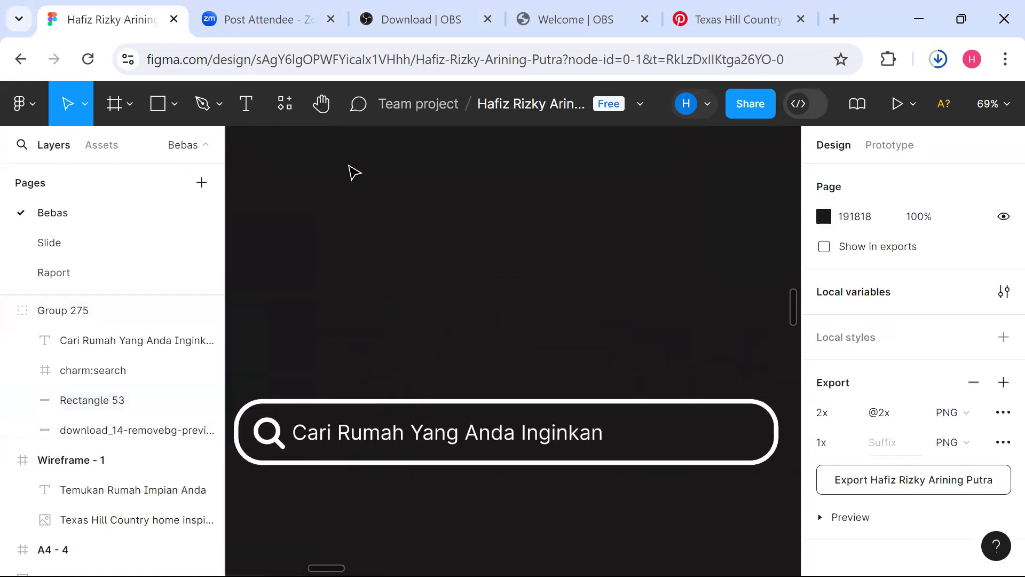
Try to trace the search bar's upper outline with the Pen tool.
key("p")
left_click(348, 165)
scroll(236, 396, "up", 3)
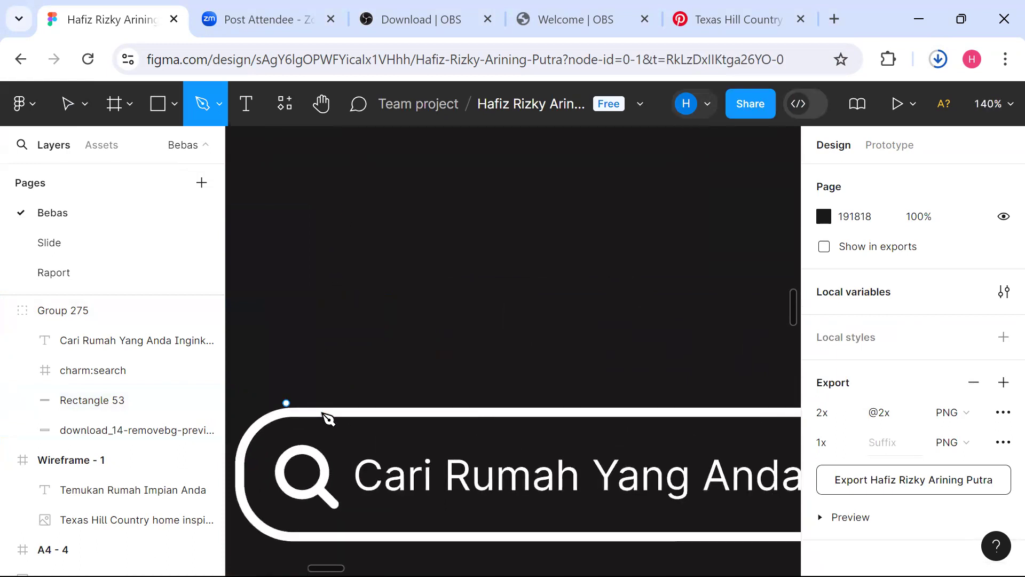
left_click(289, 415)
scroll(293, 418, "right", 5)
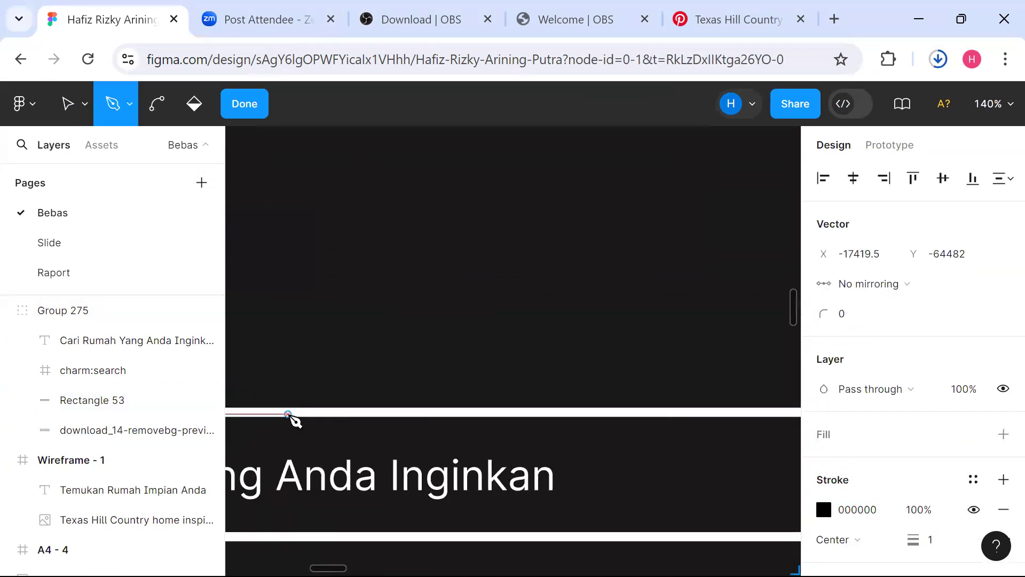
scroll(601, 402, "right", 2)
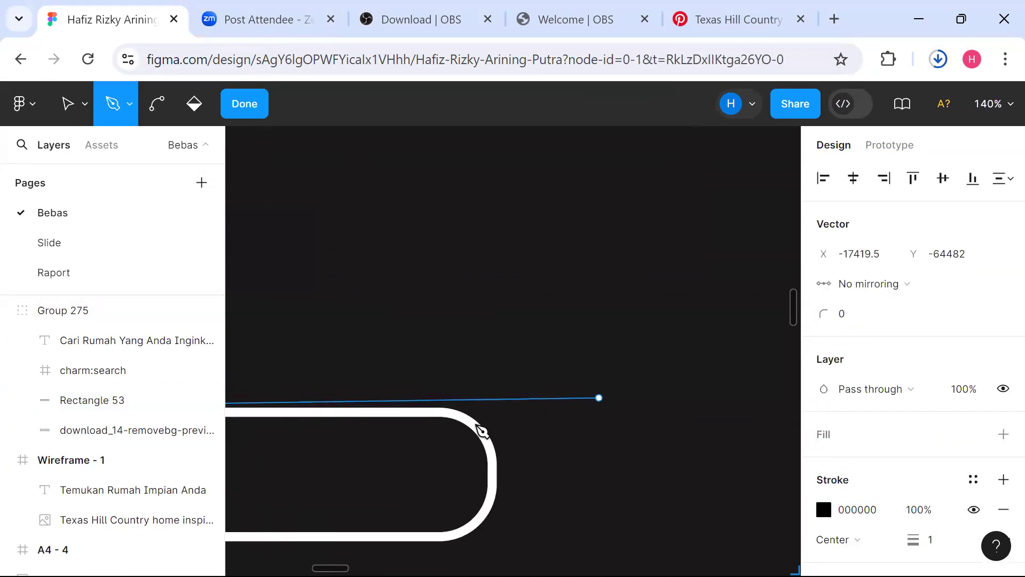
left_click(245, 103)
scroll(543, 298, "down", 4)
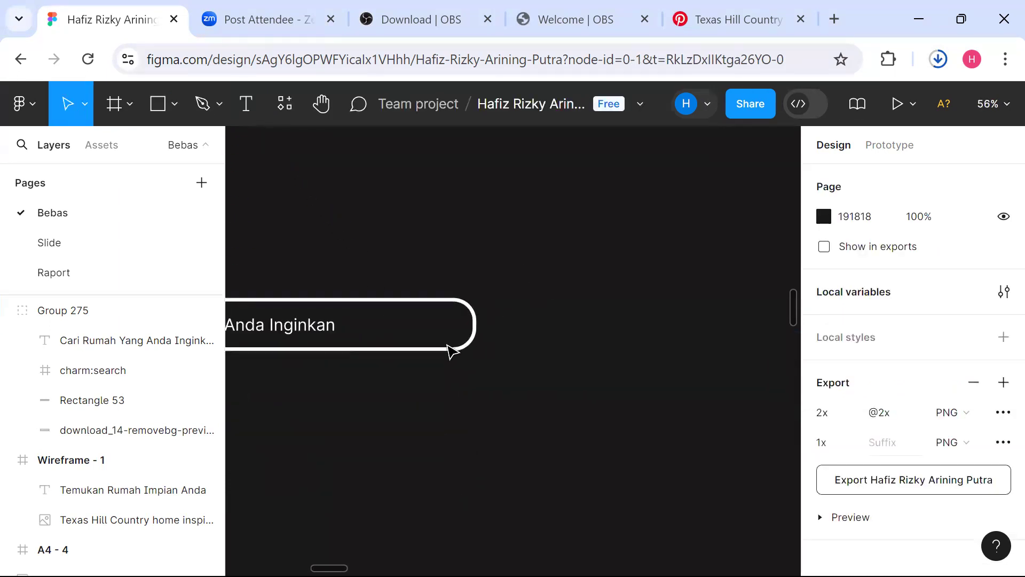
Move the search bar group back into Wireframe - 1, over the house photo above the heading.
left_click_drag(474, 342, 345, 254)
scroll(355, 284, "up", 2)
scroll(344, 253, "up", 1)
scroll(344, 254, "left", 2)
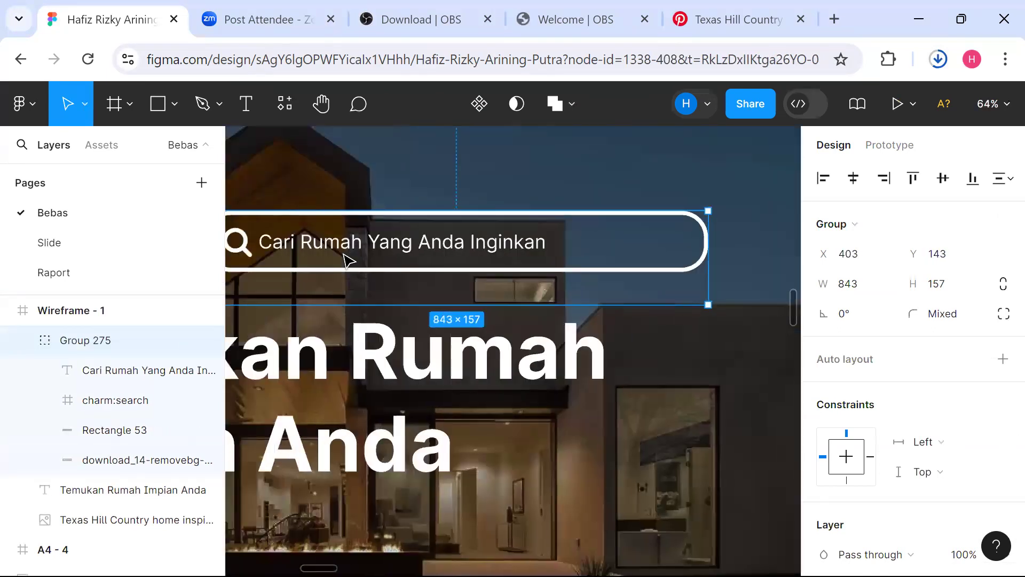
scroll(565, 280, "down", 3)
left_click(565, 271)
scroll(561, 273, "left", 3)
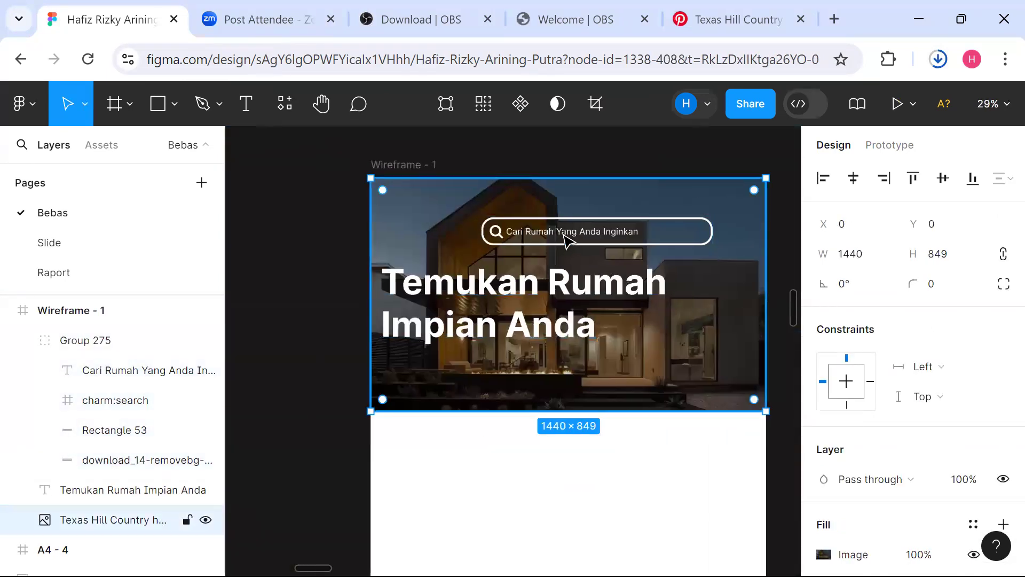
left_click_drag(564, 244, 555, 247)
key("ctrl+z")
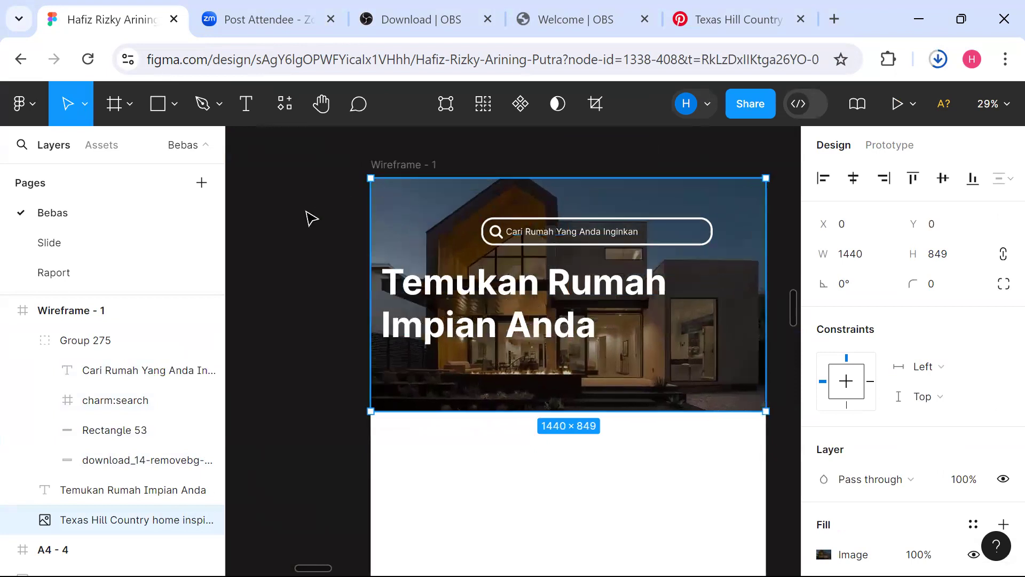
left_click(307, 212)
Centre the search bar horizontally on the house photo and lower it to X 299, Y 183.
left_click_drag(598, 231, 568, 236)
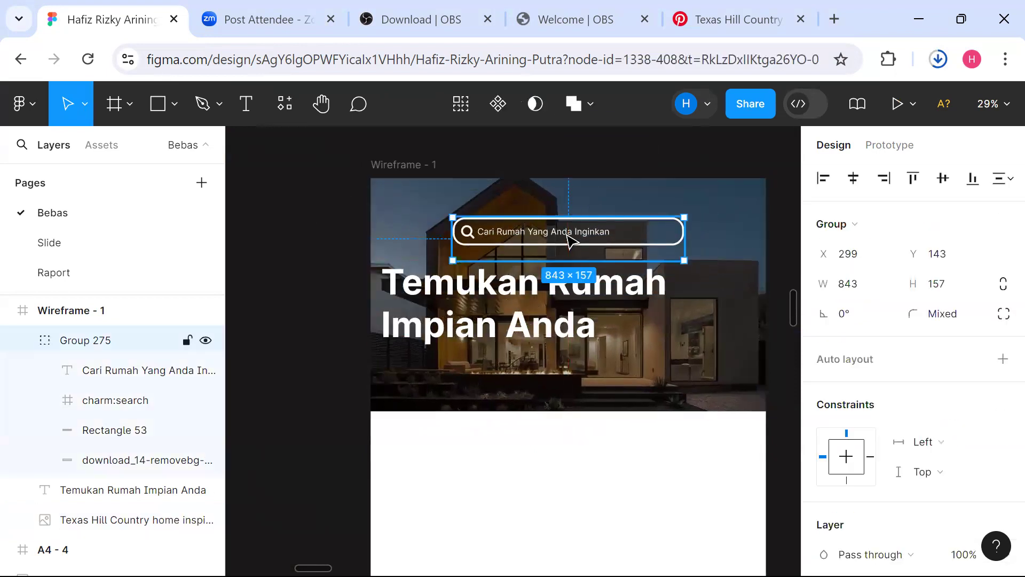
double_click(567, 234)
scroll(566, 234, "up", 3)
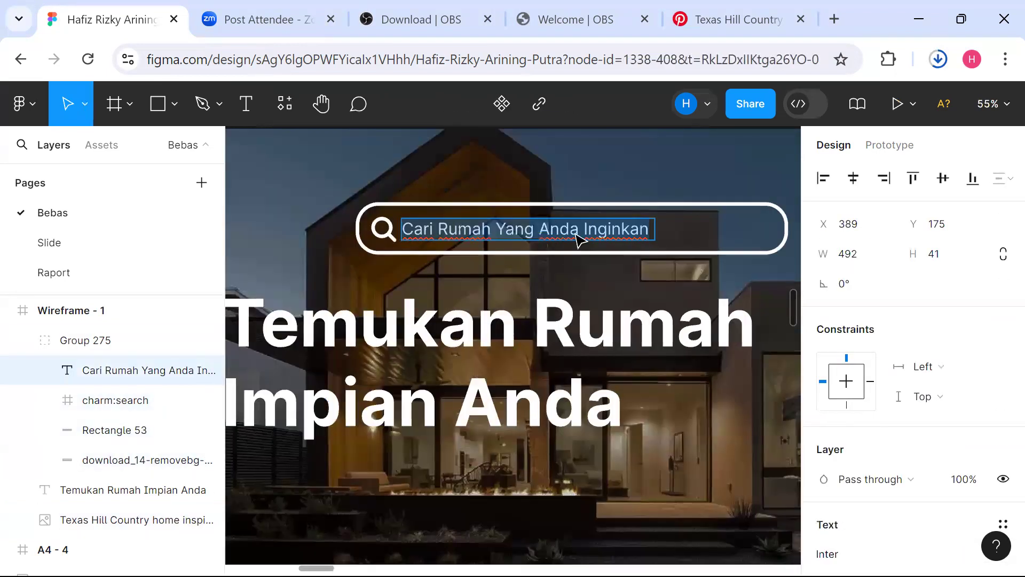
scroll(518, 265, "down", 4)
left_click(761, 345)
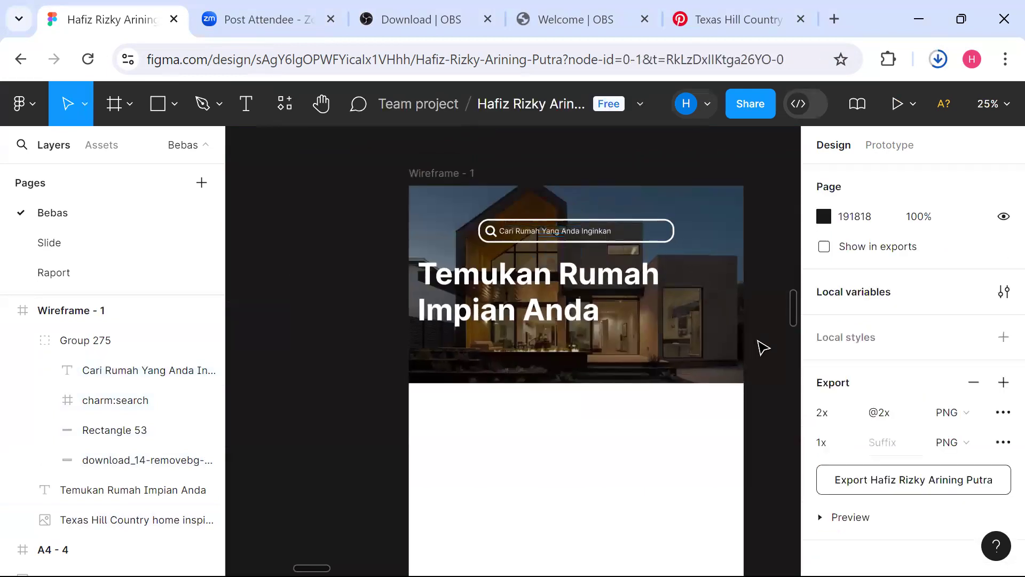
left_click_drag(638, 240, 583, 247)
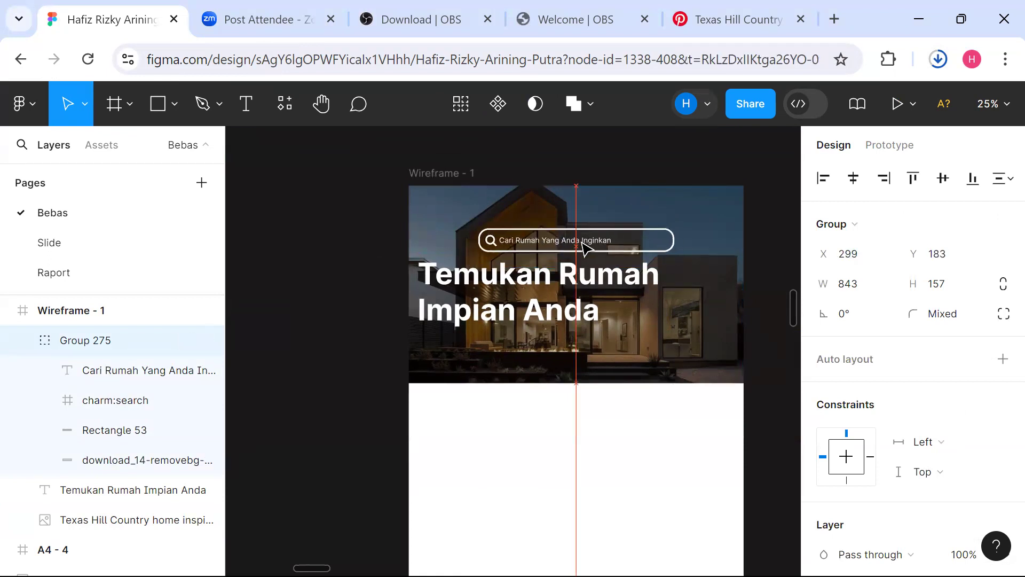
left_click(282, 366)
scroll(283, 367, "right", 5)
scroll(283, 366, "down", 3)
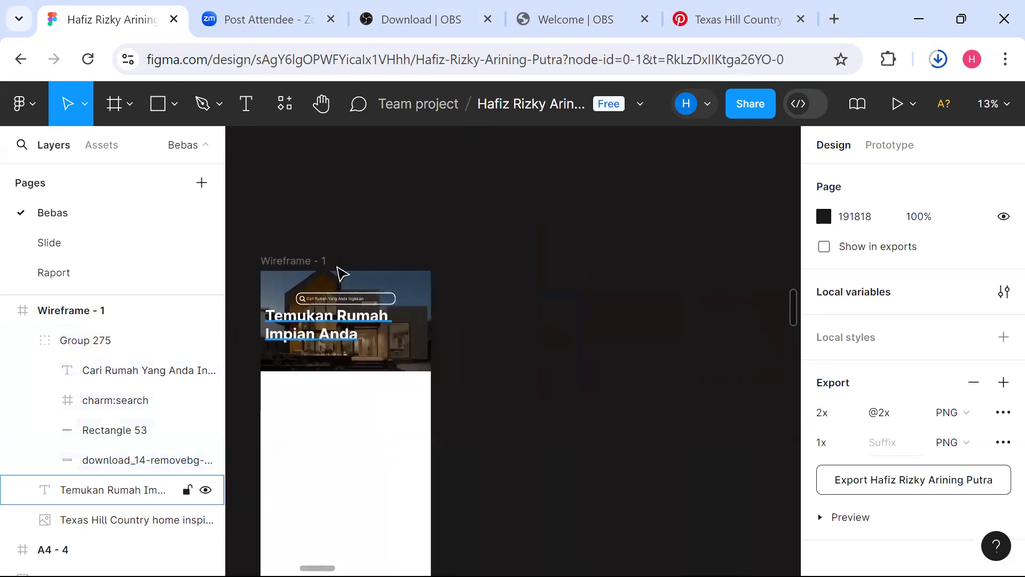
left_click(340, 303)
left_click(524, 312)
scroll(524, 312, "left", 3)
scroll(524, 313, "up", 2)
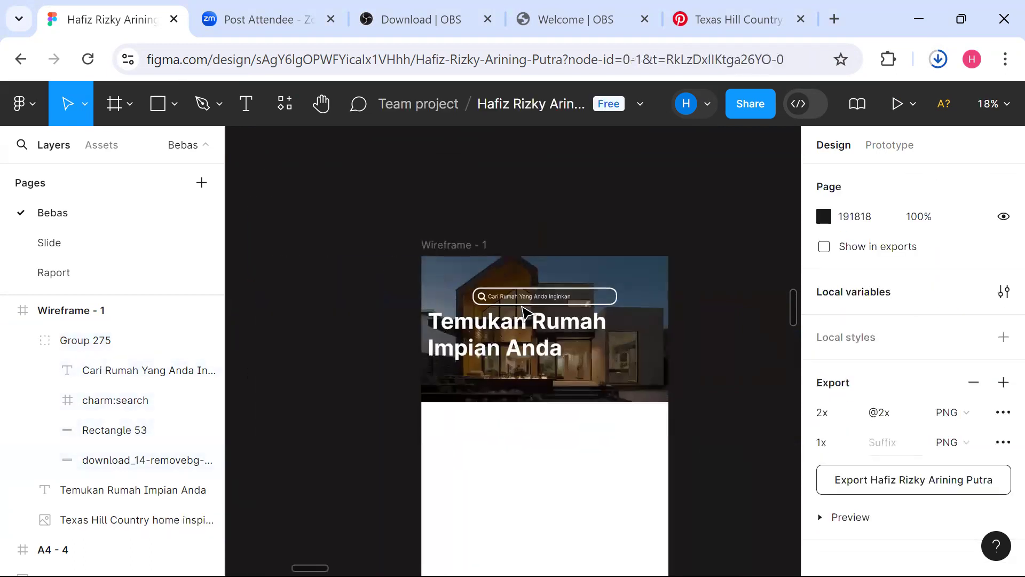
Add the text "Home" over the house photo and move it to X 263, Y 49, above the search bar.
key("t")
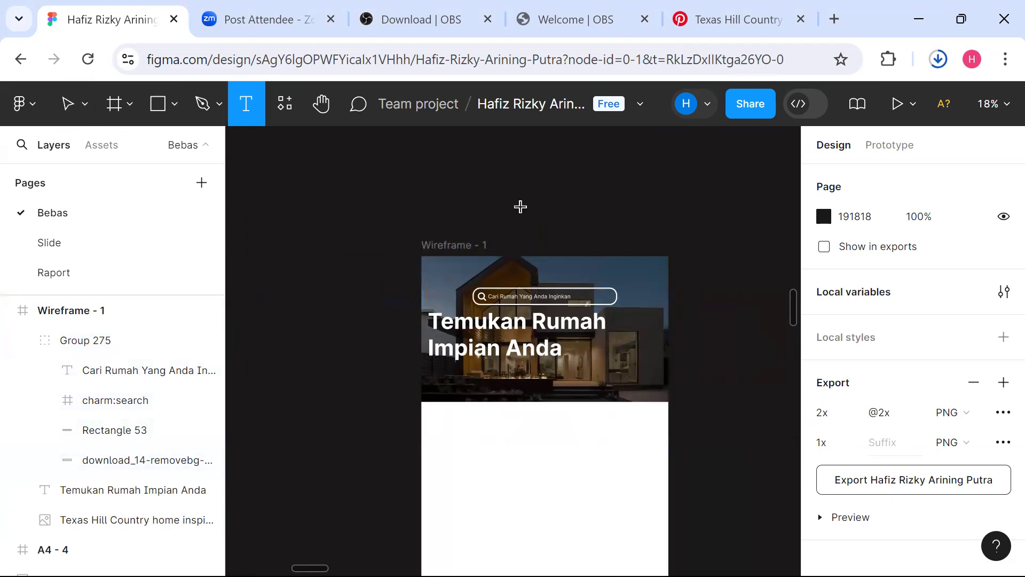
left_click(559, 271)
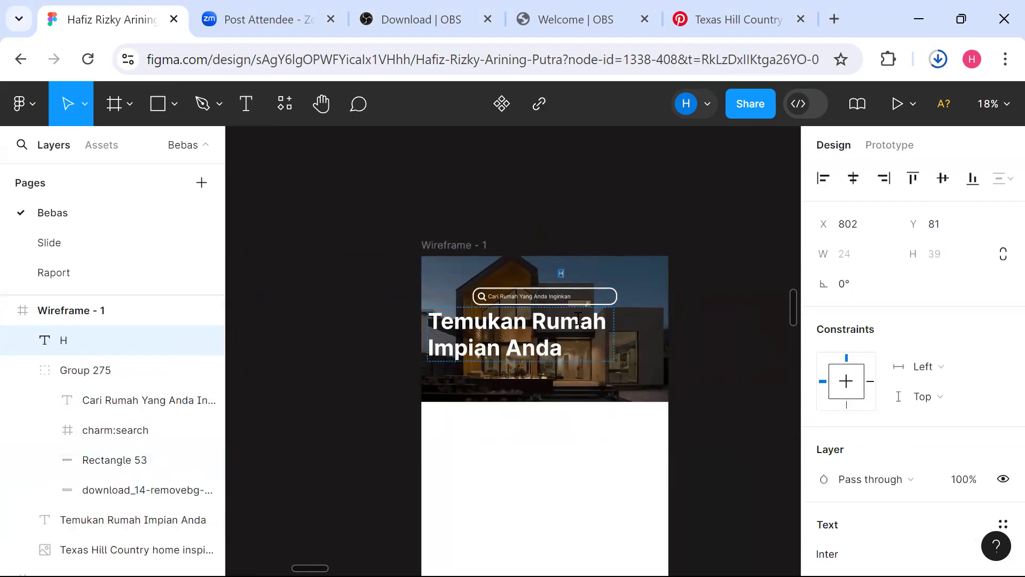
key("Escape")
scroll(732, 396, "up", 5)
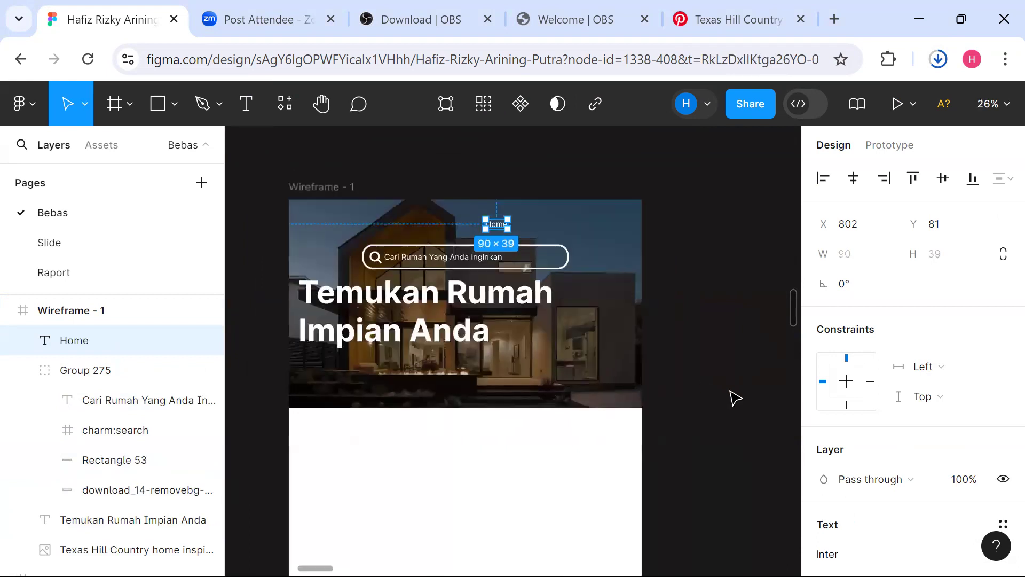
left_click_drag(545, 372, 332, 356)
scroll(332, 356, "left", 3)
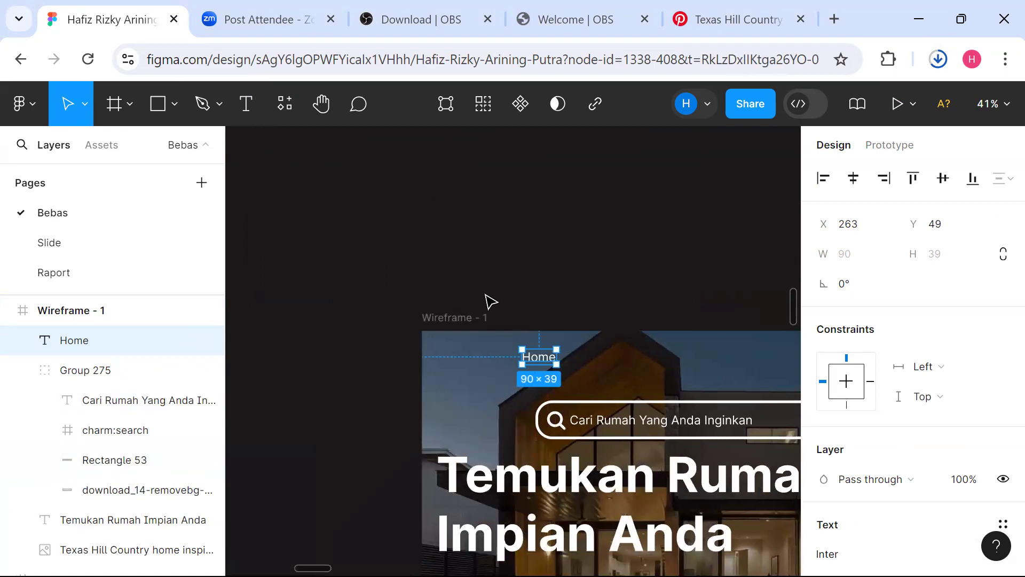
Duplicate the "Home" text and place the copy at X 563, Y 19 in Wireframe - 1.
left_click(486, 295)
left_click_drag(553, 375, 661, 359)
key("ctrl+d")
scroll(662, 359, "right", 8)
scroll(665, 361, "down", 3)
scroll(662, 359, "down", 2)
scroll(662, 360, "right", 10)
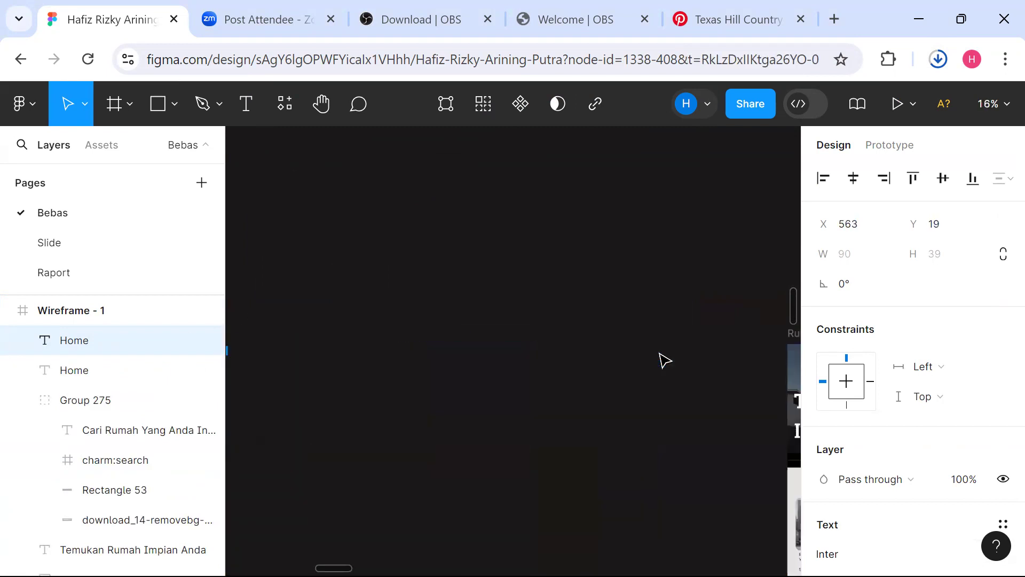
Change the duplicated "Home" text in Wireframe - 1 to "Galery".
scroll(662, 359, "left", 2)
scroll(662, 359, "up", 4)
scroll(665, 360, "left", 3)
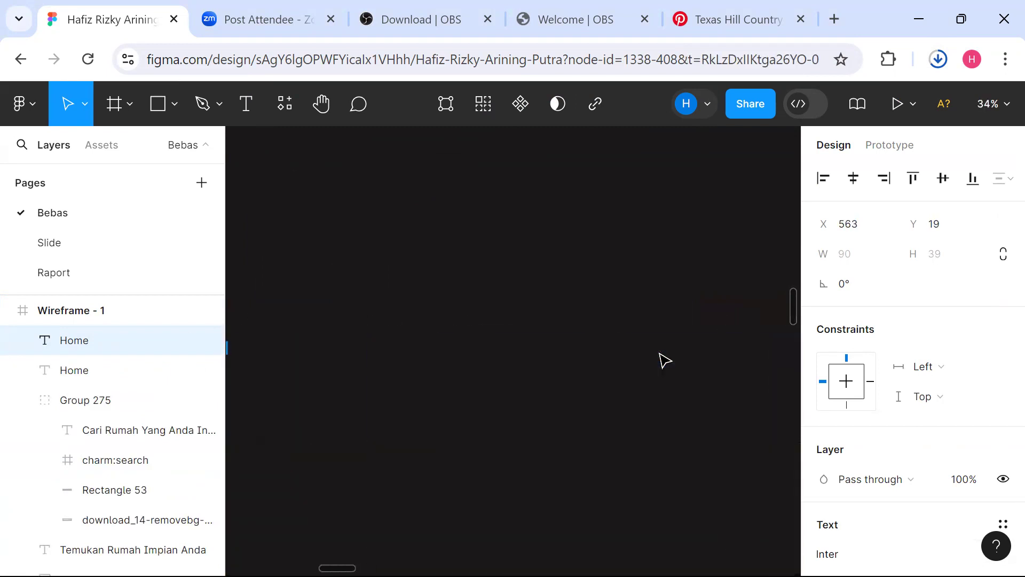
scroll(665, 360, "left", 3)
scroll(665, 361, "down", 2)
scroll(492, 337, "up", 3)
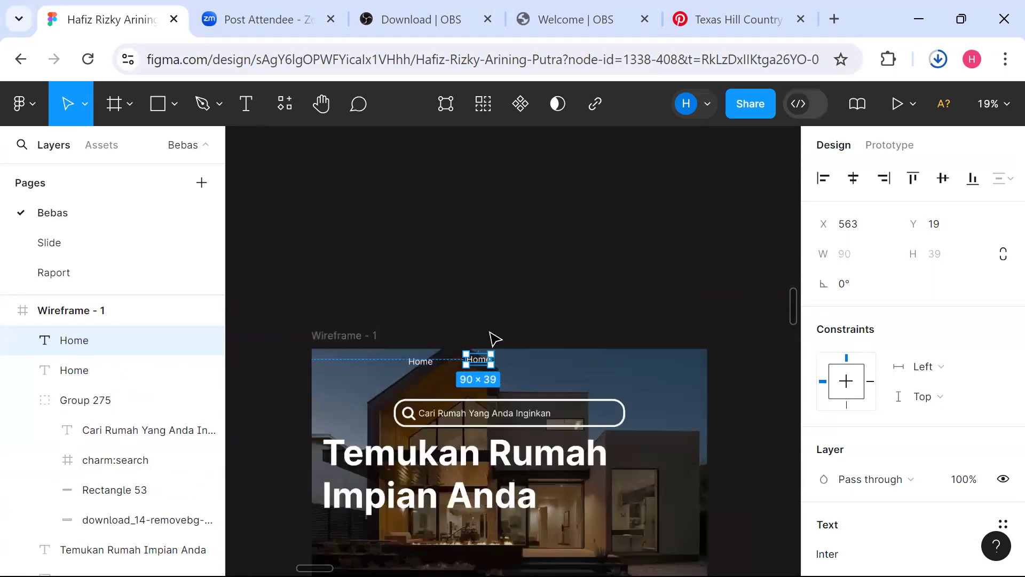
double_click(480, 358)
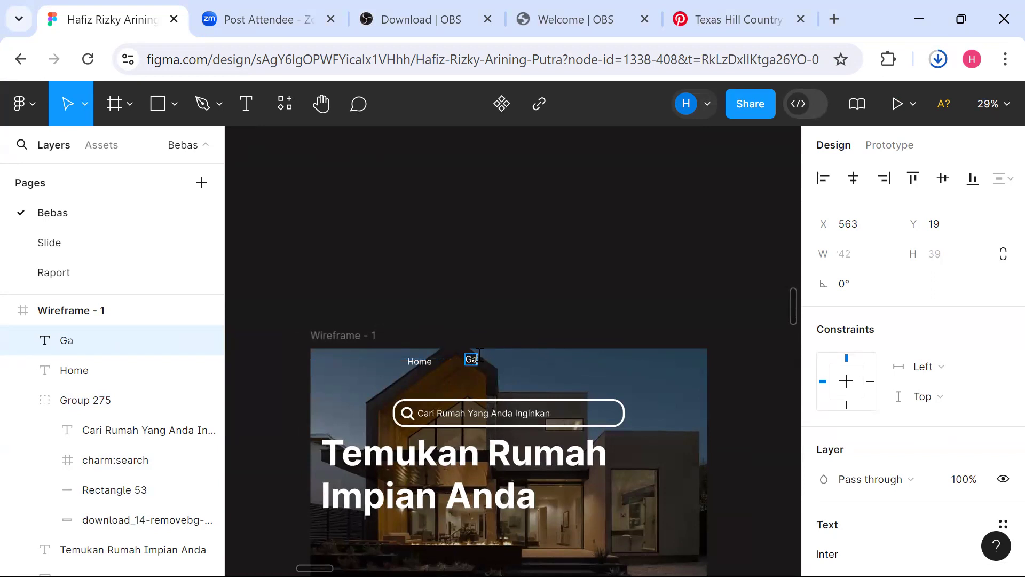
key("Escape")
left_click(536, 341)
scroll(538, 340, "up", 3)
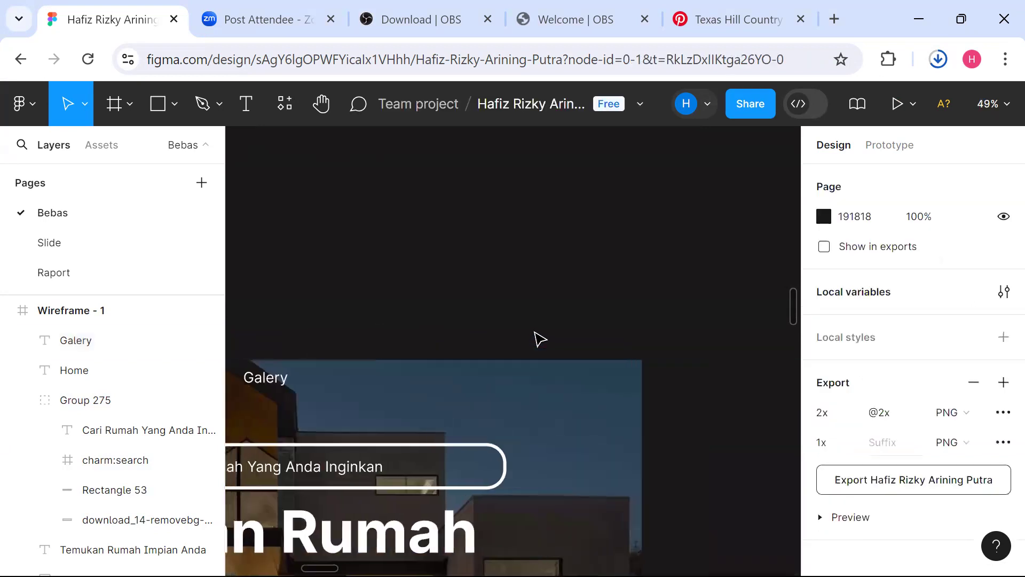
Shift the "Galery" link to the right and move "Home" to X 409, Y 27 on the same row.
scroll(536, 335, "left", 3)
left_click_drag(471, 390, 499, 390)
left_click(369, 388)
left_click_drag(370, 386, 395, 386)
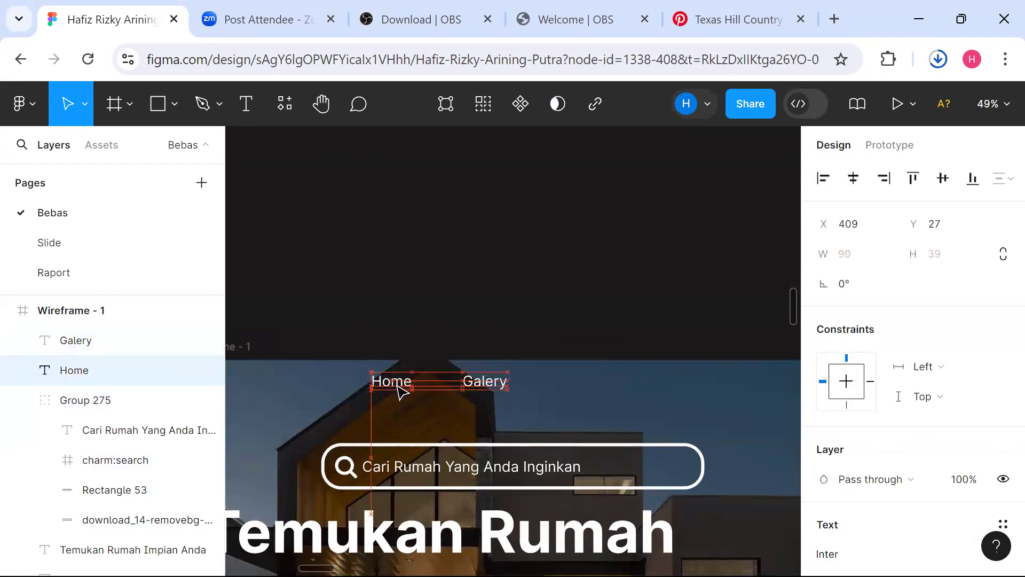
Duplicate the "Galery" link and place the copy at X 648, Y 27.
left_click(497, 386)
left_click_drag(496, 386, 498, 387, "alt")
key("Right")
key("Right")
key("Right")
key("Right")
Copy the "Testimonials" link text from the navigation of the Rumah frame.
scroll(492, 381, "right", 12)
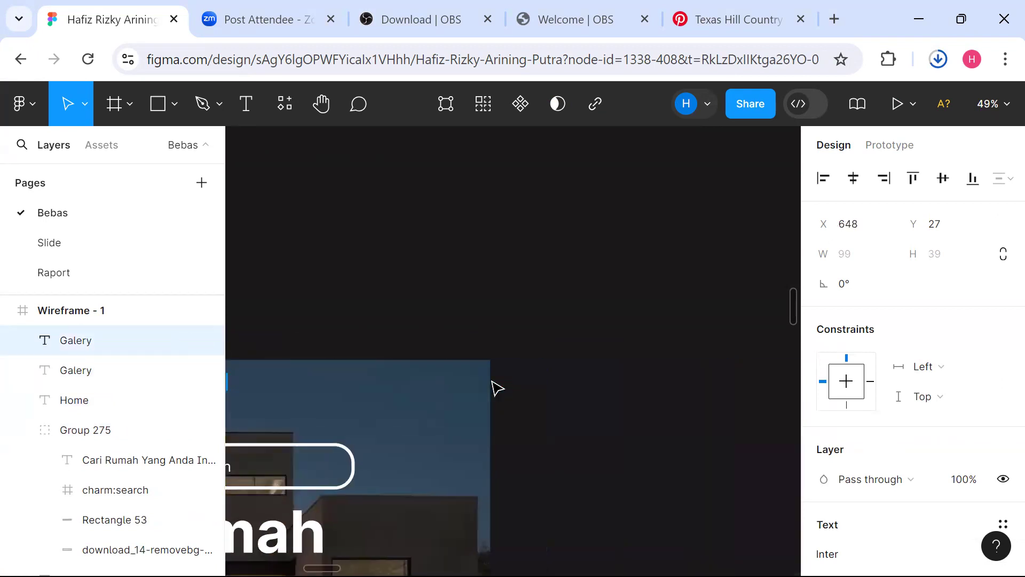
scroll(492, 381, "down", 6)
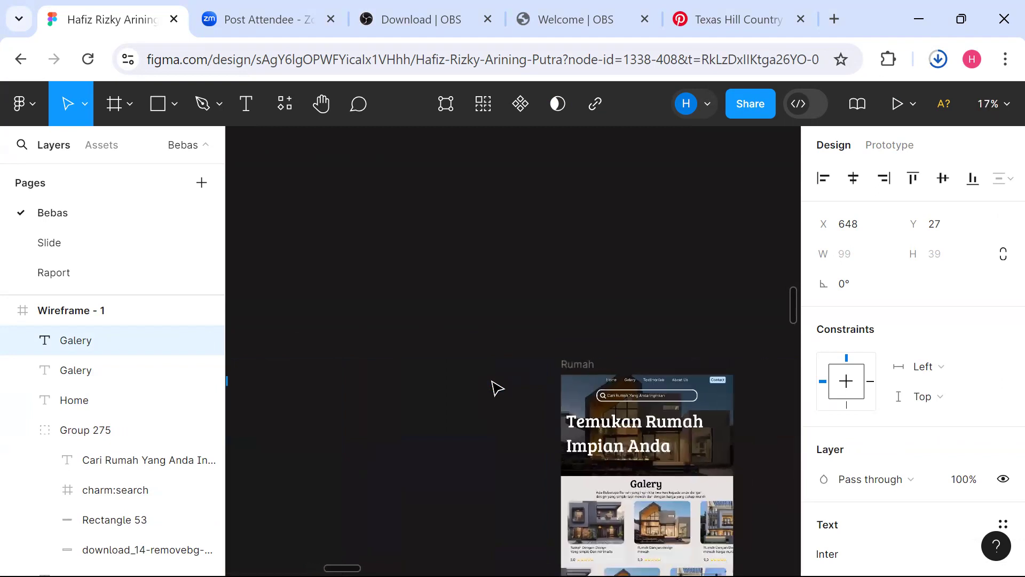
scroll(492, 381, "up", 7)
scroll(492, 381, "right", 6)
scroll(491, 381, "right", 2)
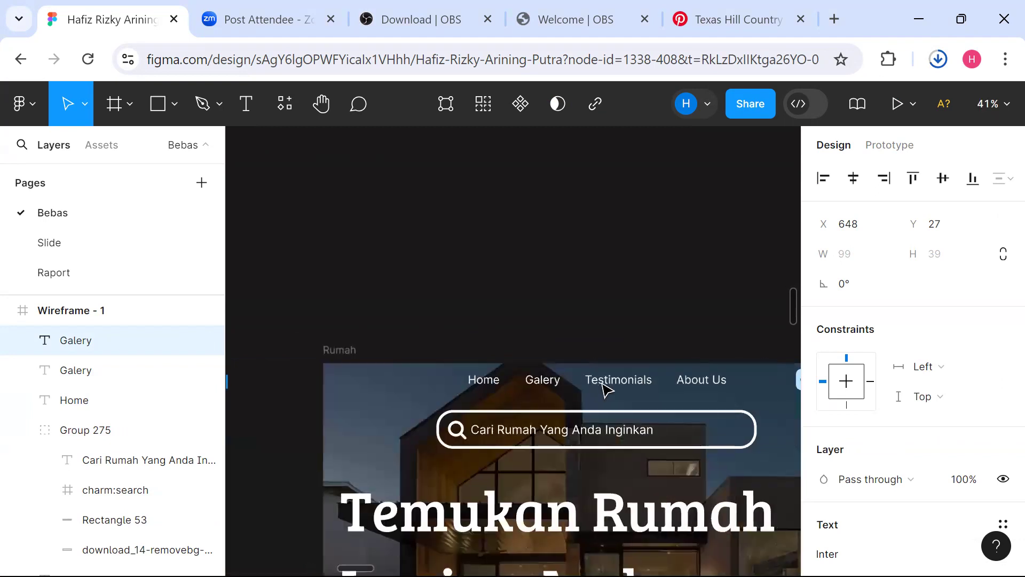
left_click(654, 388)
double_click(645, 384)
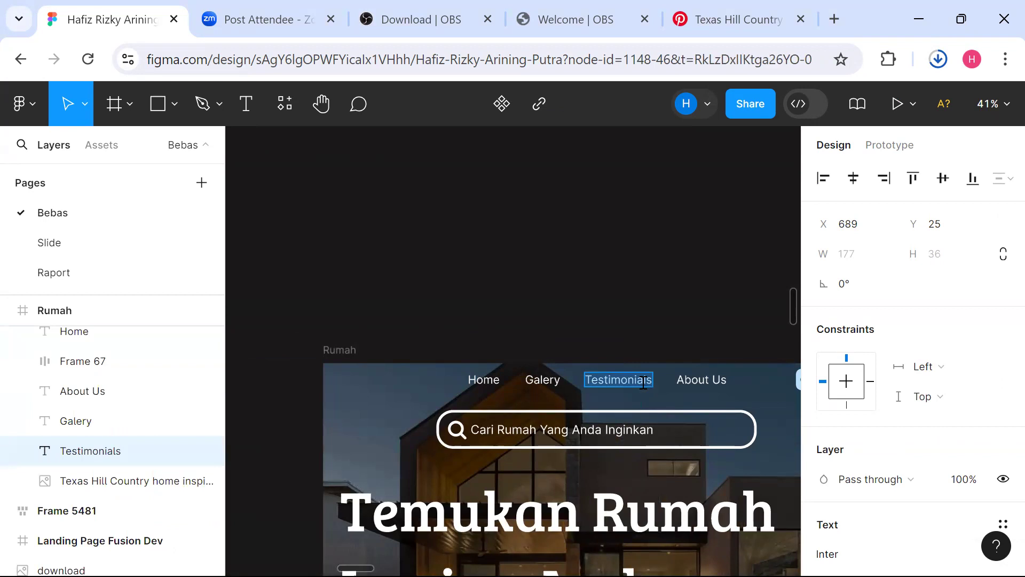
Replace the duplicated "Galery" text in Wireframe - 1 with "Testimonials" and move it to X 820, Y 30.
scroll(644, 383, "left", 9)
scroll(649, 389, "down", 5)
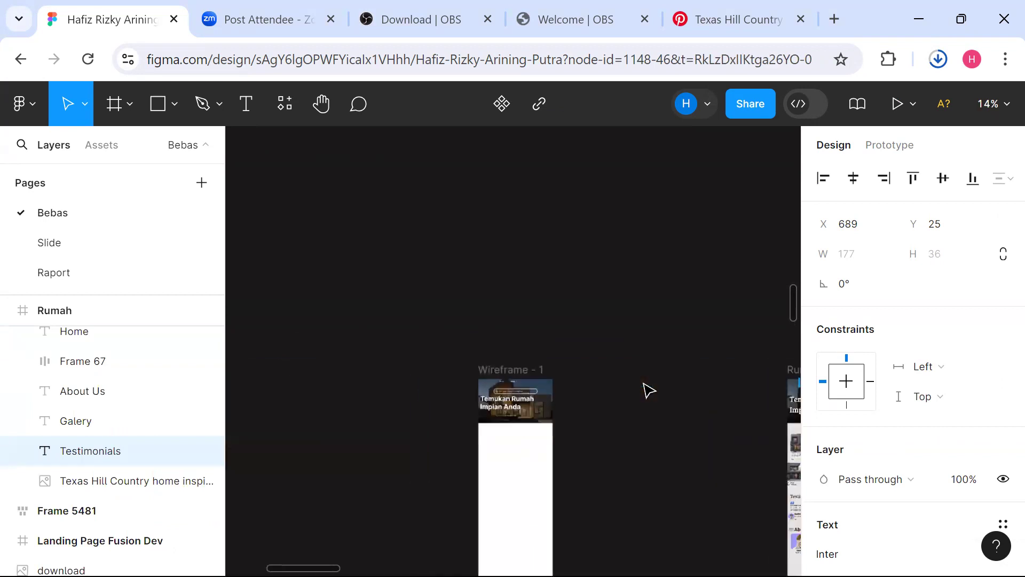
scroll(649, 390, "up", 6)
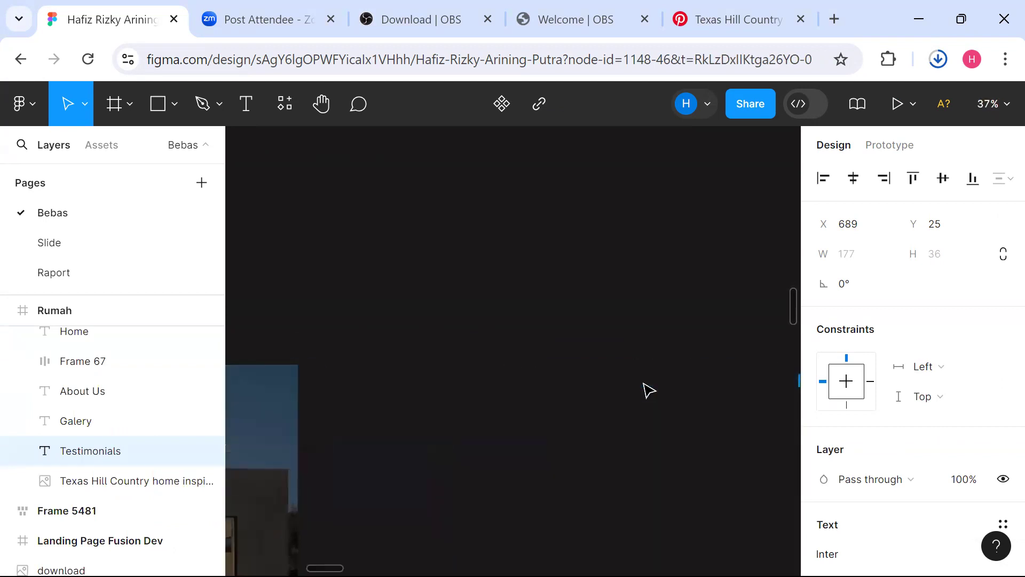
left_click(511, 386)
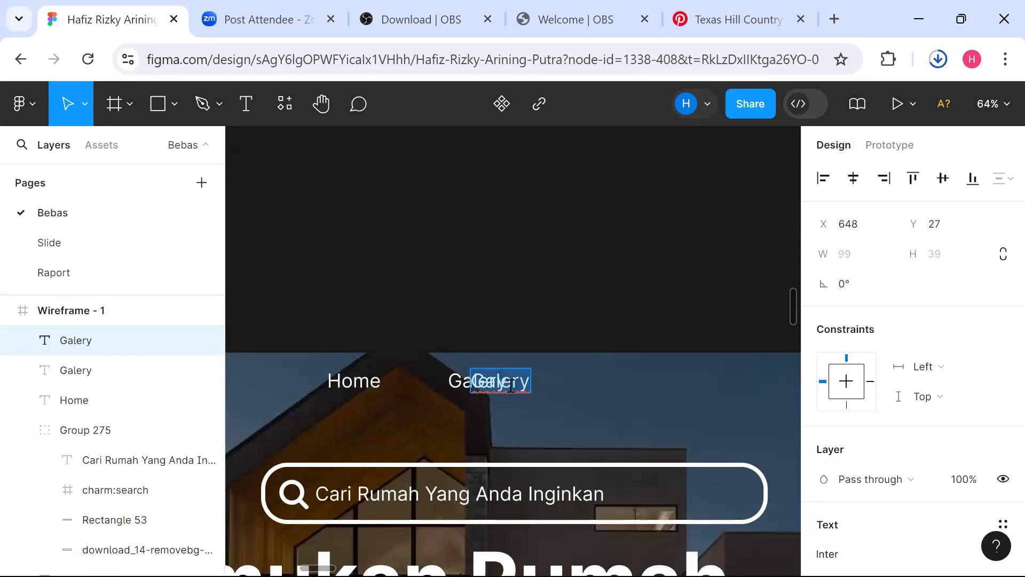
type("Testimonials")
key("Escape")
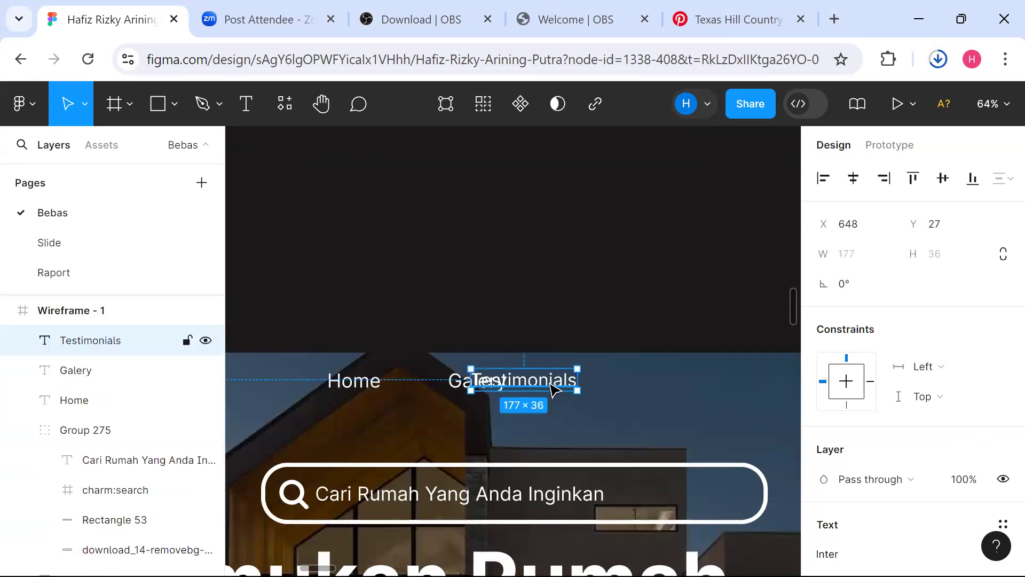
left_click_drag(557, 384, 659, 384)
left_click(684, 293)
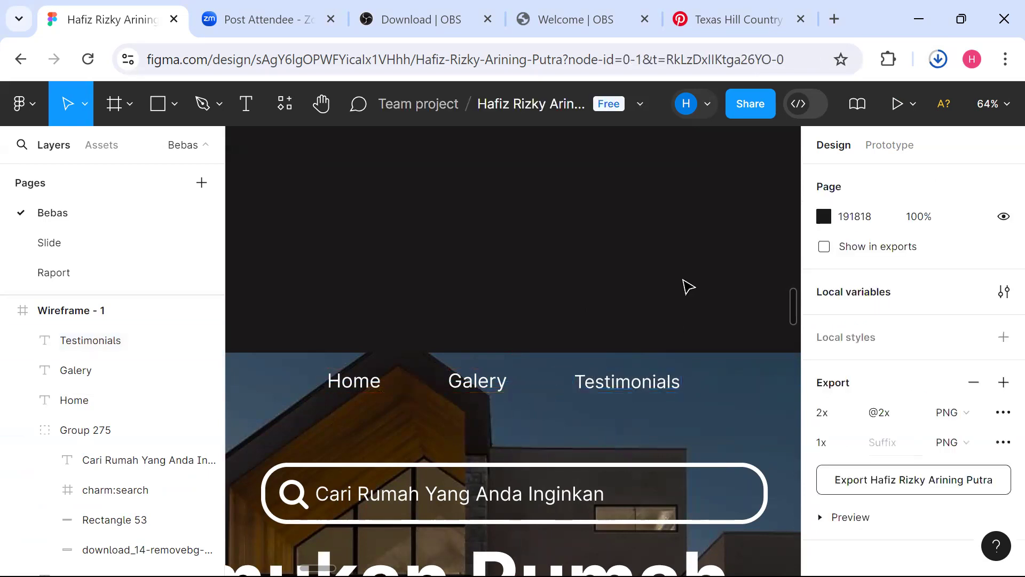
Copy the "About Us" link text from the navigation of the Rumah frame.
scroll(689, 287, "right", 4)
scroll(687, 287, "down", 5)
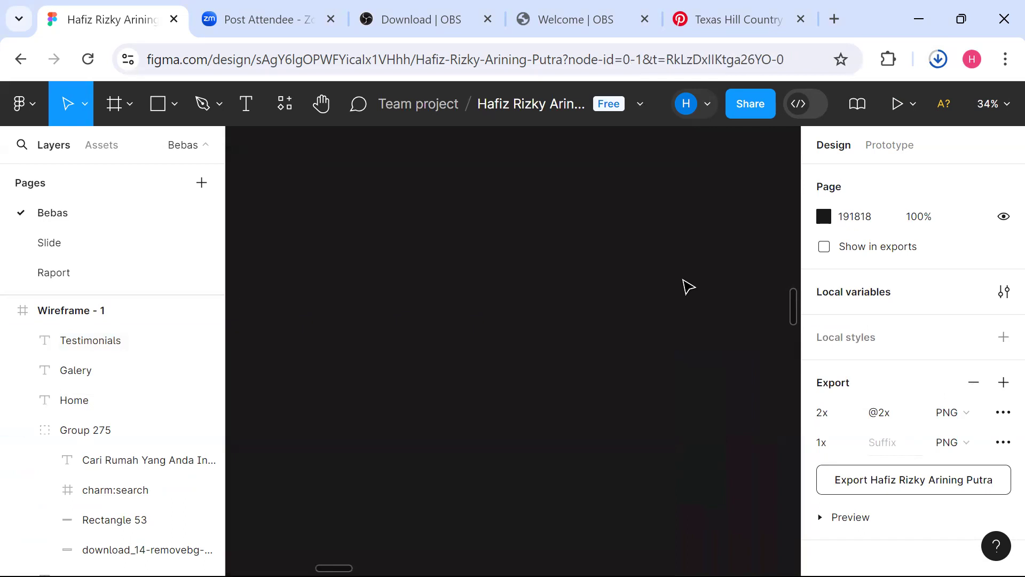
scroll(684, 280, "down", 5)
scroll(684, 281, "right", 6)
scroll(683, 281, "up", 4)
scroll(683, 280, "left", 5)
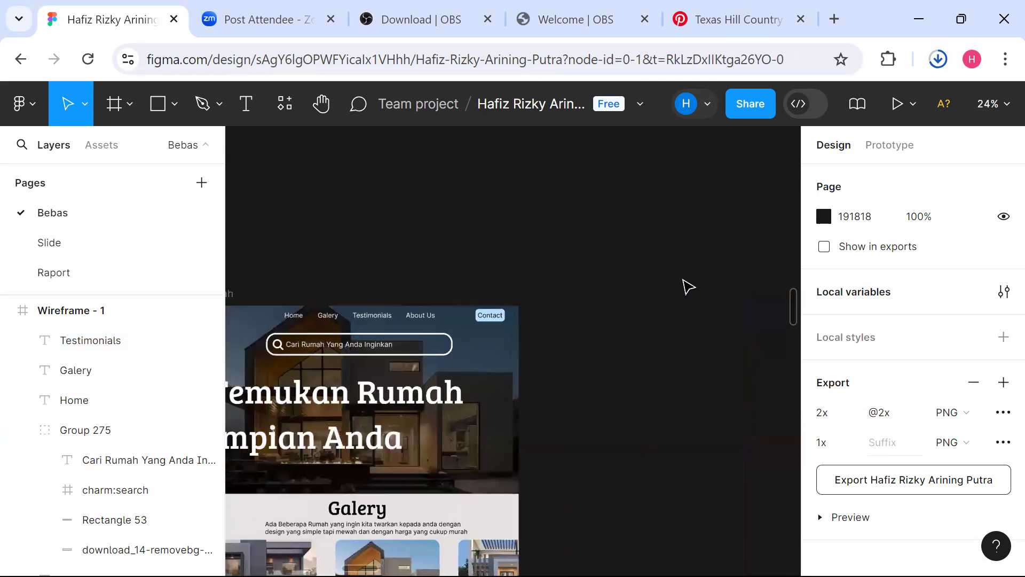
scroll(688, 287, "up", 1)
scroll(667, 293, "left", 10)
scroll(694, 297, "right", 9)
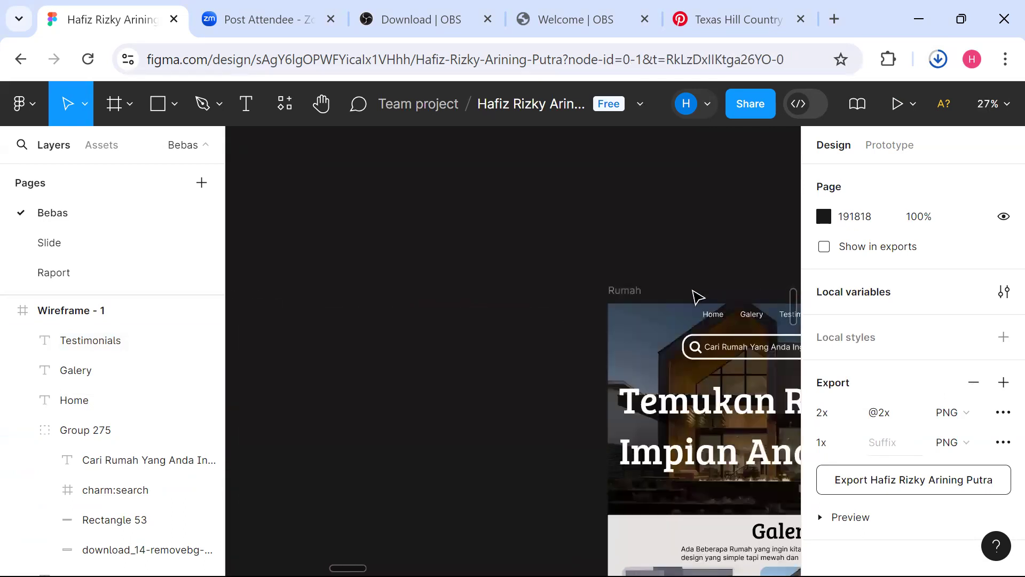
scroll(697, 297, "left", 3)
left_click(561, 319)
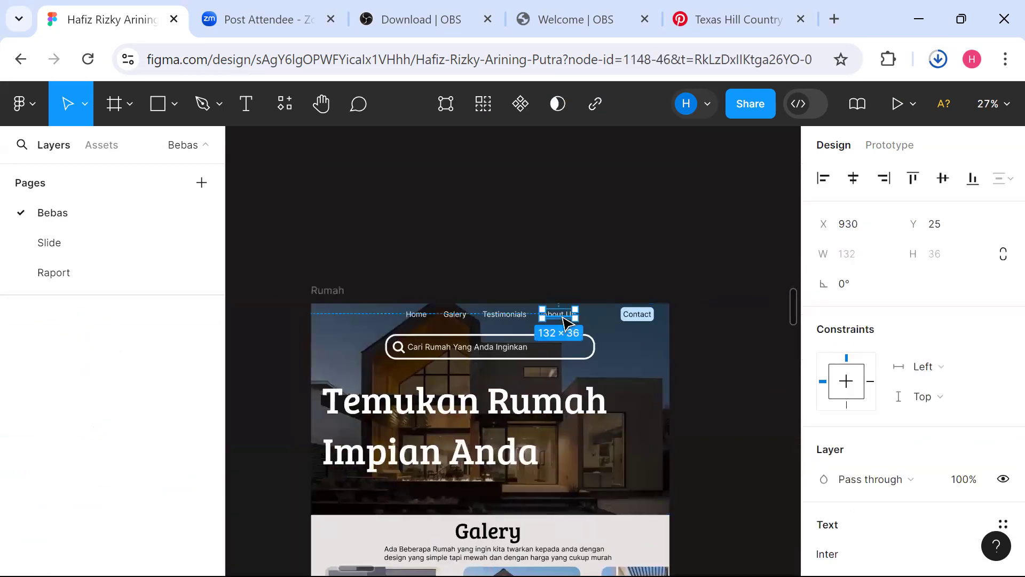
double_click(562, 316)
Duplicate the "Testimonials" link in Wireframe - 1 and place the copy at X 1081, Y 37.
scroll(567, 320, "left", 15)
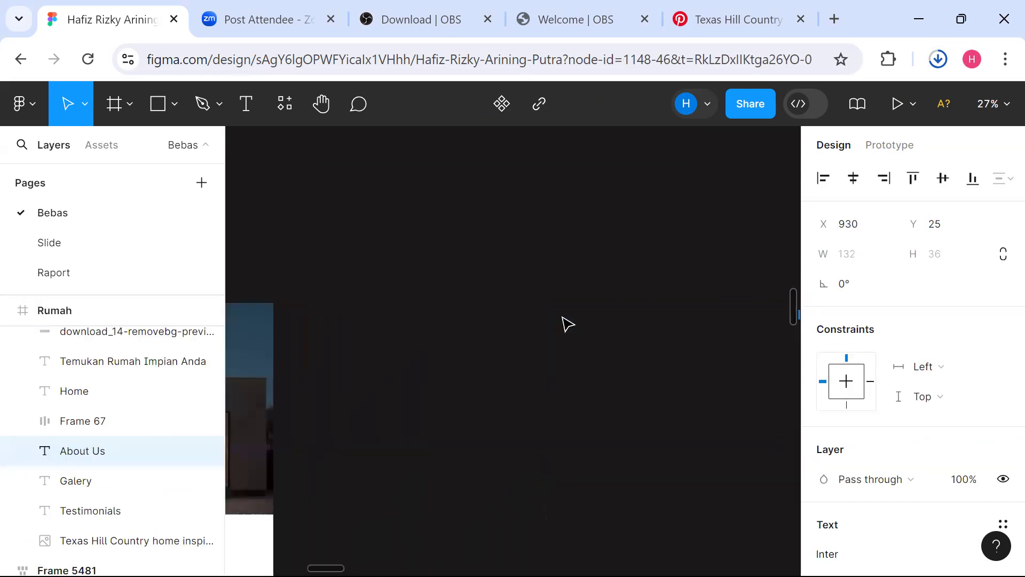
scroll(552, 337, "down", 3)
left_click(497, 364)
scroll(506, 362, "up", 3)
left_click(512, 298)
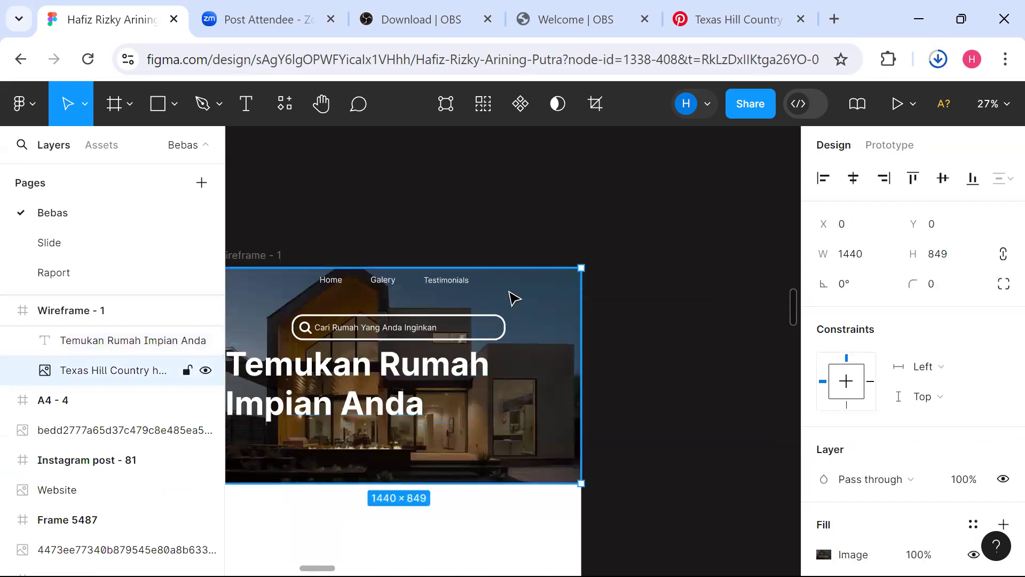
left_click(451, 281)
key("ctrl+d")
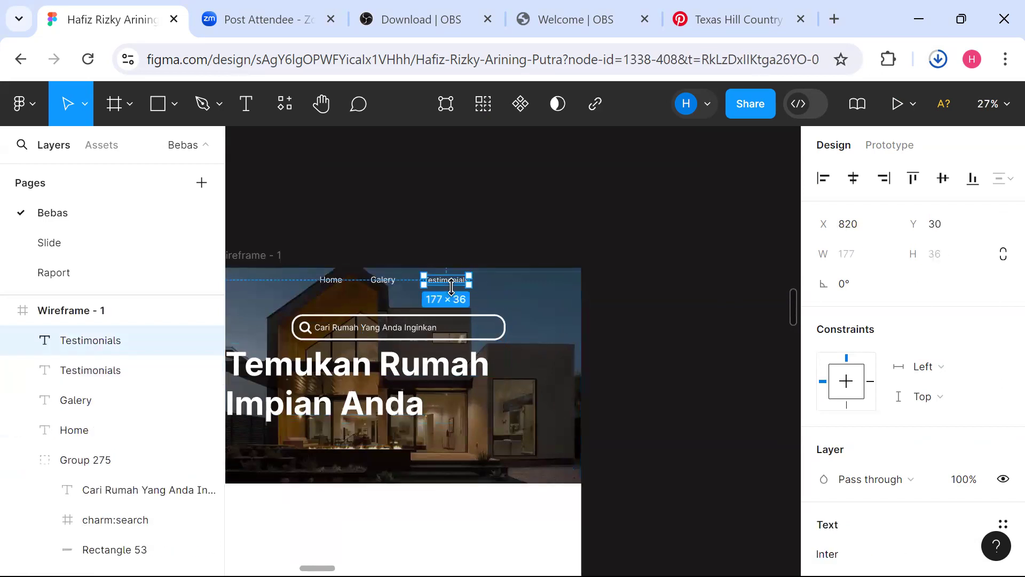
left_click_drag(459, 281, 529, 289)
Change the duplicated "Testimonials" text to "About Us" and line it up with the other navigation links.
double_click(524, 282)
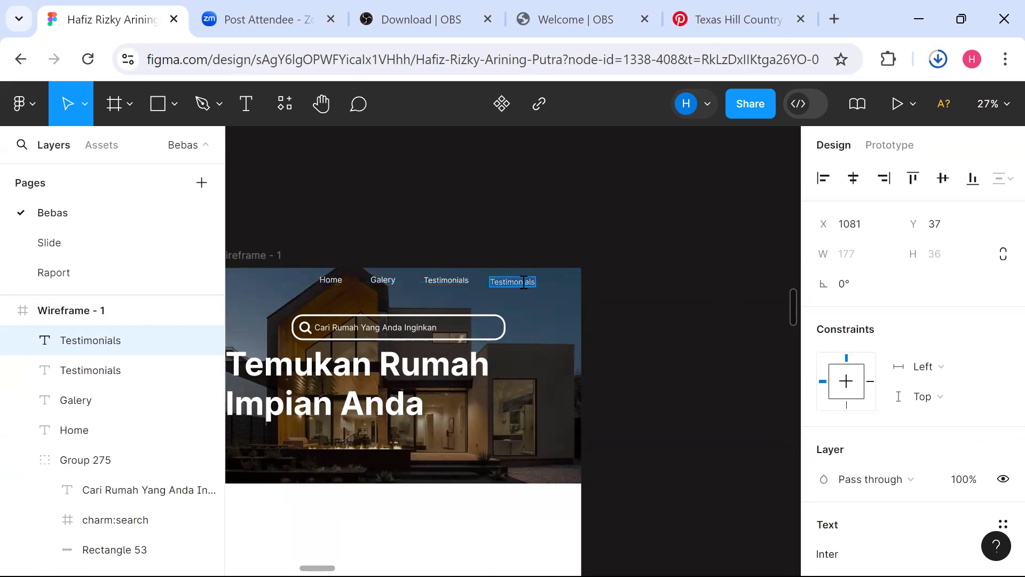
key("Escape")
scroll(606, 296, "up", 5)
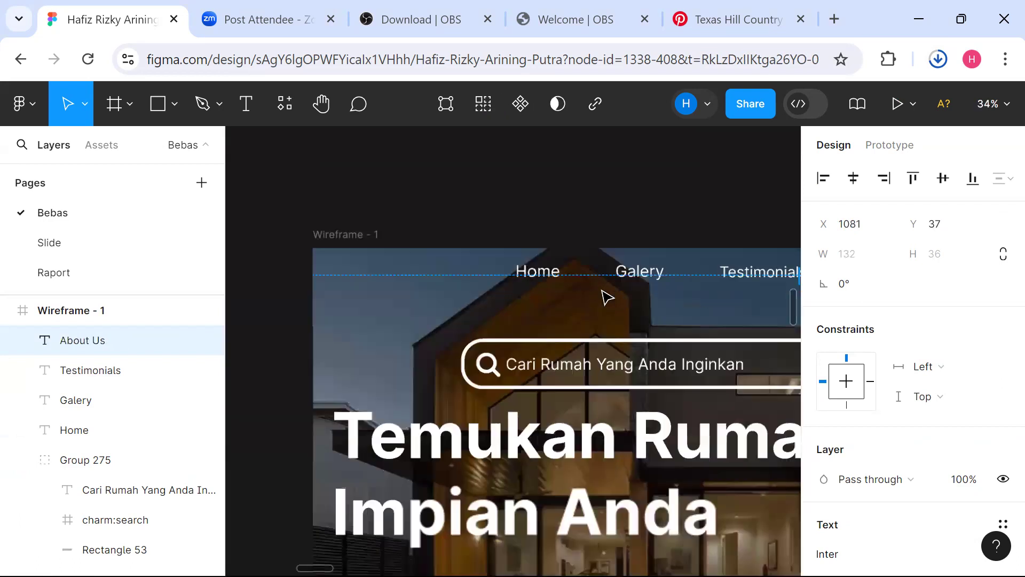
mouse_move(526, 355)
left_mouse_down()
mouse_move(528, 366)
mouse_move(526, 356)
mouse_move(559, 363)
mouse_move(556, 354)
mouse_move(502, 357)
mouse_move(535, 355)
mouse_move(520, 362)
mouse_move(532, 350)
mouse_move(544, 360)
left_mouse_up()
left_click(657, 335)
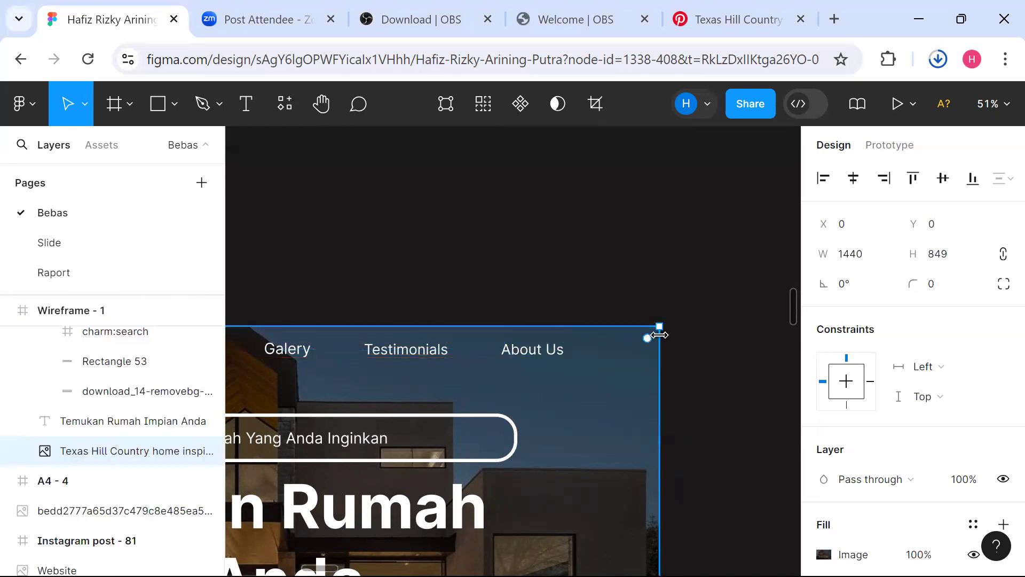
scroll(656, 335, "down", 5)
left_click(705, 275)
scroll(705, 275, "up", 3)
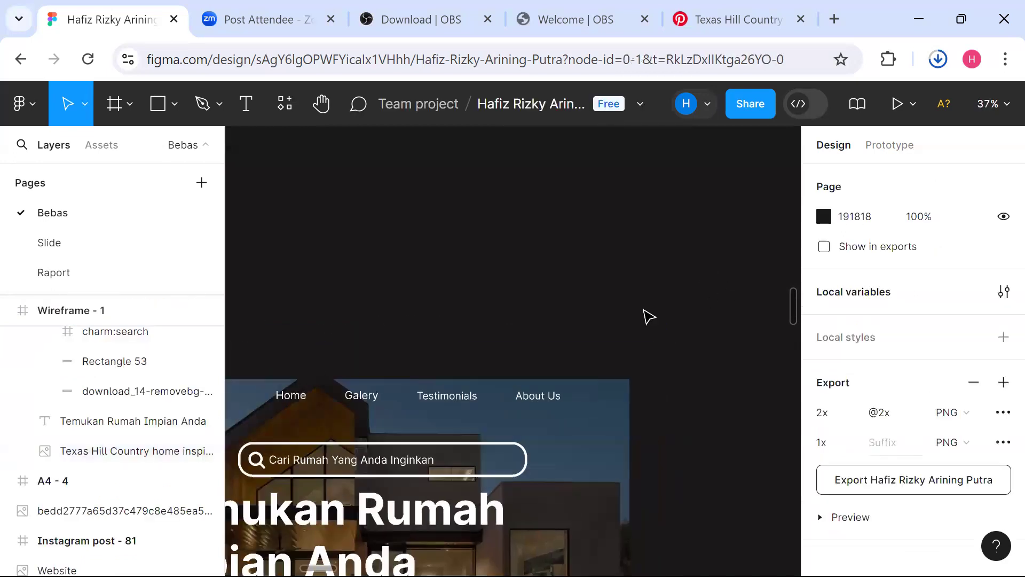
Duplicate the "About Us" link, place the copy at X 1240, Y 46 and change its text to "Contac Me".
left_click(549, 399)
key("ctrl+d")
left_click_drag(550, 399, 593, 401)
double_click(594, 400)
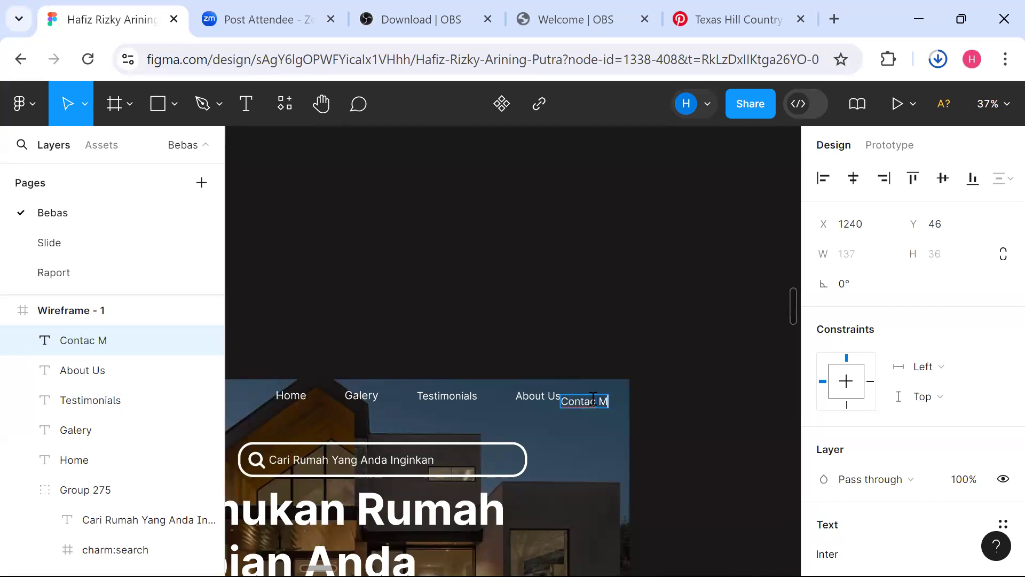
key("Escape")
key("Escape")
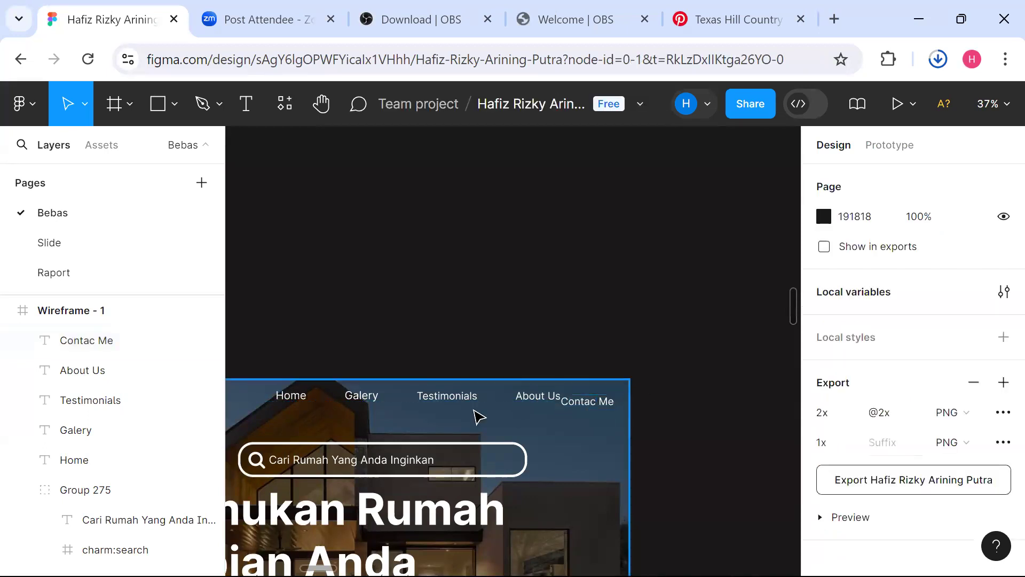
Tighten the navigation spacing by moving "Galery" to X 550, Y 30 and "Testimonials" to X 720, Y 32.
scroll(371, 413, "left", 3)
left_click(470, 404)
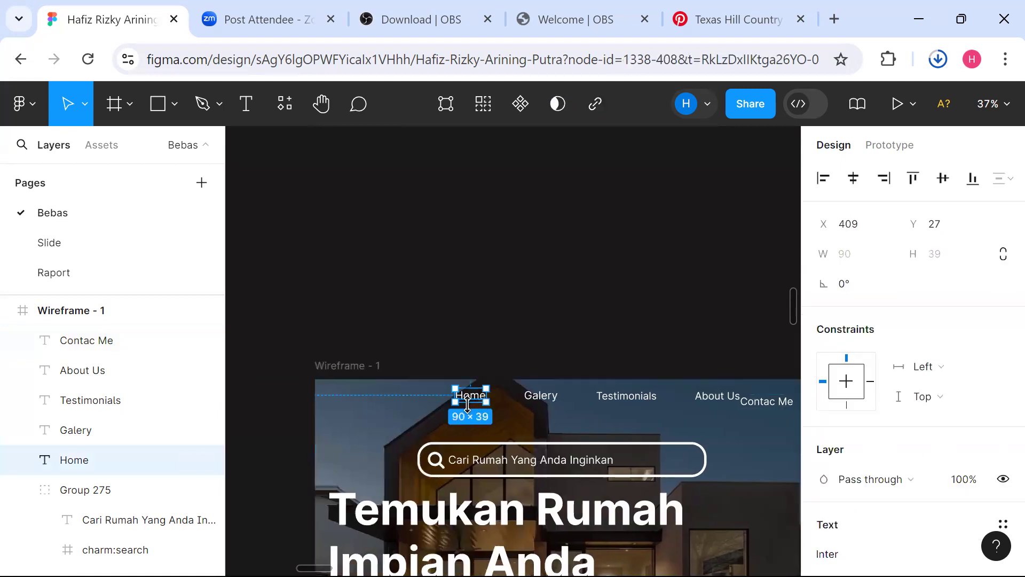
left_click(545, 405)
left_click_drag(543, 400, 518, 398)
scroll(541, 406, "up", 2)
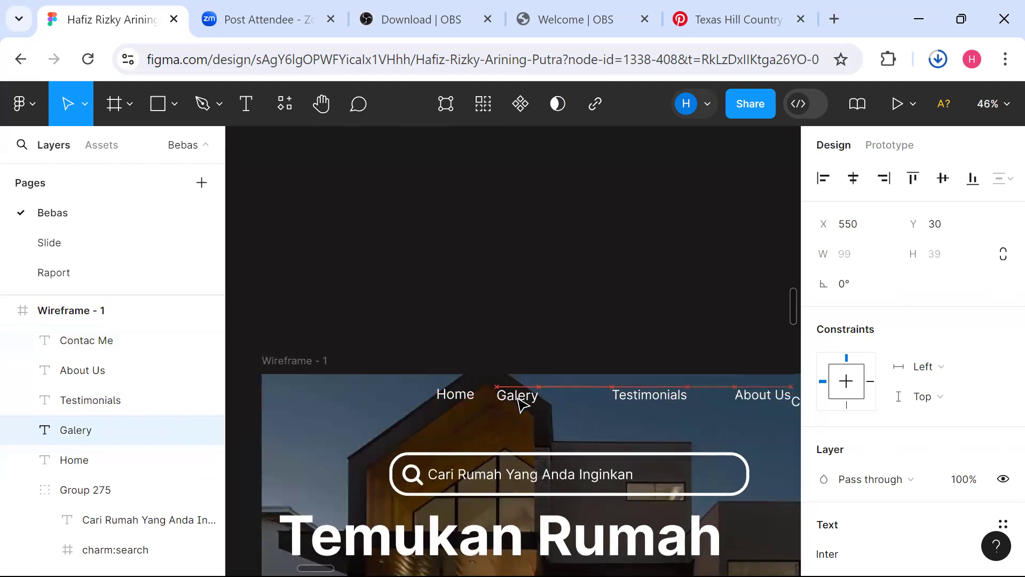
left_click(650, 396)
left_click_drag(650, 396, 608, 400)
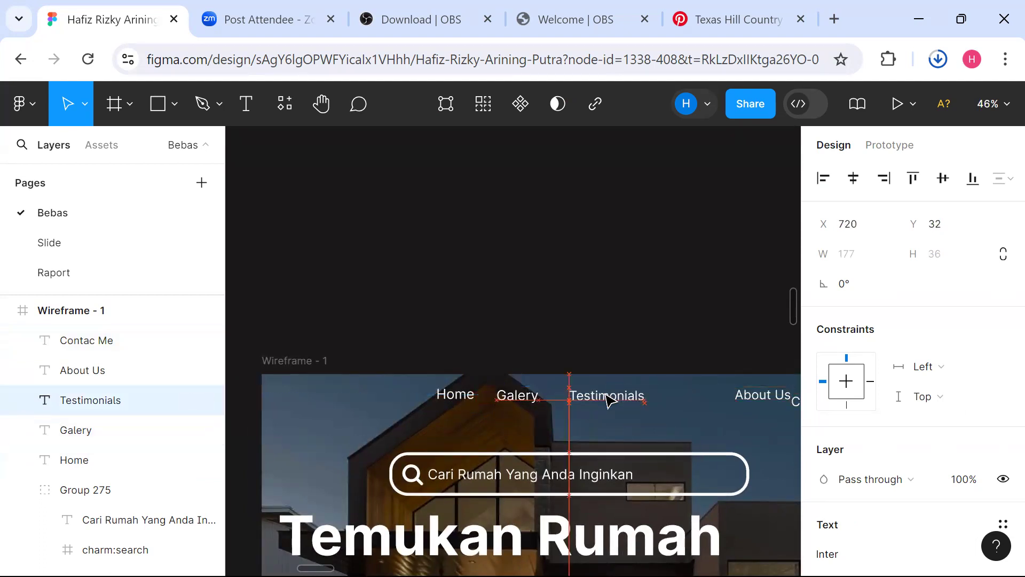
Move "About Us" closer to "Testimonials" and shift "Contac Me" to X 1242, Y 43.
left_click(747, 395)
left_click_drag(748, 395, 698, 403)
scroll(698, 403, "right", 5)
mouse_move(300, 403)
left_mouse_down()
mouse_move(288, 400)
mouse_move(283, 418)
mouse_move(286, 401)
mouse_move(316, 406)
mouse_move(287, 407)
left_mouse_up()
left_click(662, 414)
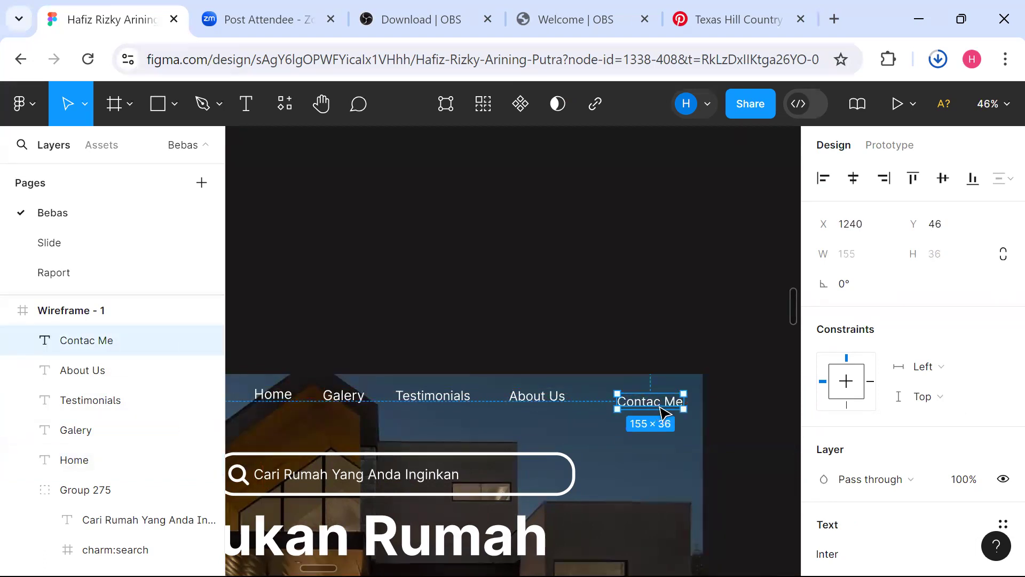
mouse_move(662, 409)
left_mouse_down()
mouse_move(661, 396)
mouse_move(662, 407)
left_mouse_up()
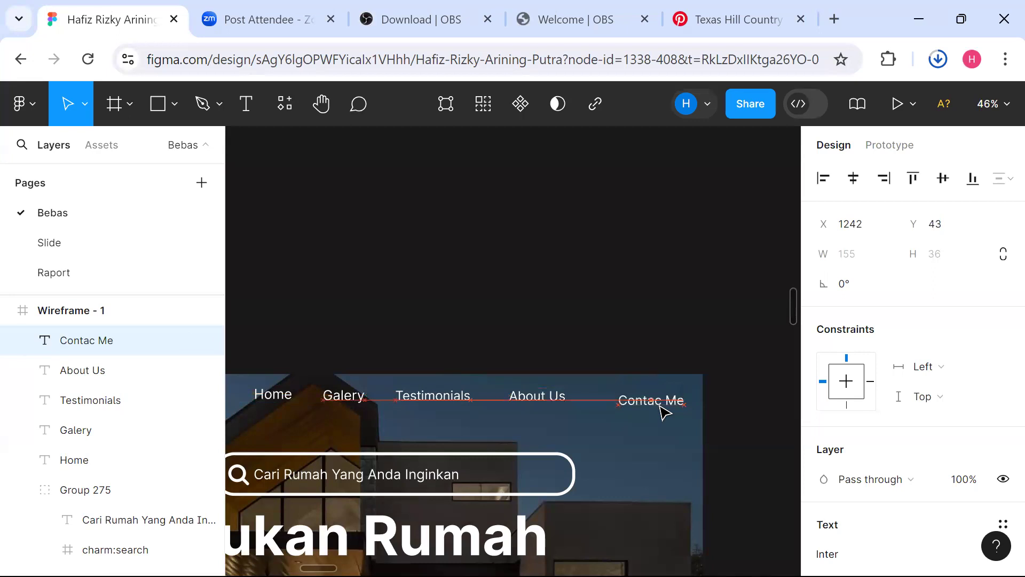
Wrap the "Contac Me" text in an auto layout frame nested inside a second auto layout frame.
key("shift+a")
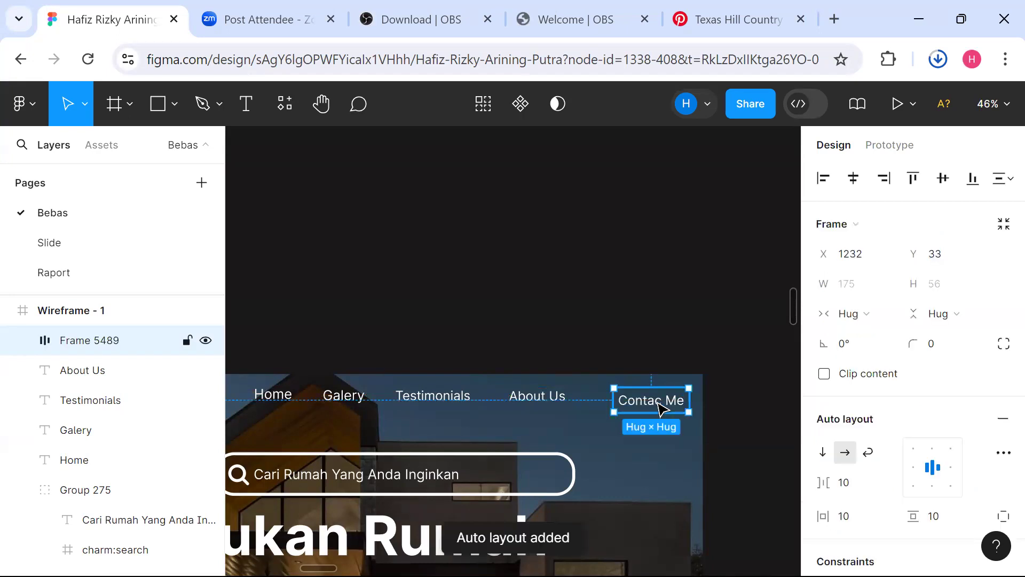
double_click(663, 410)
double_click(662, 411)
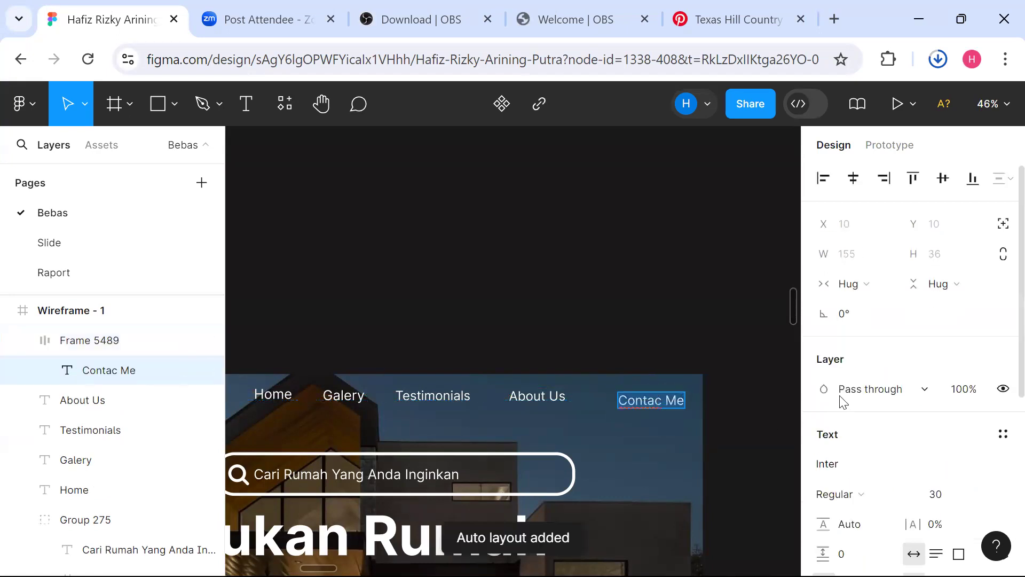
type("A")
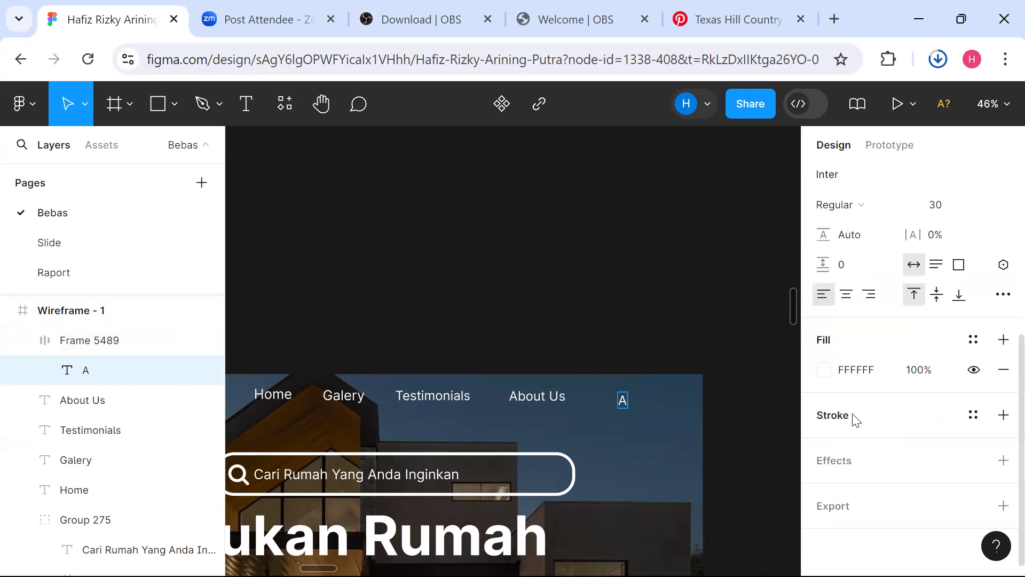
key("ctrl+z")
key("Escape")
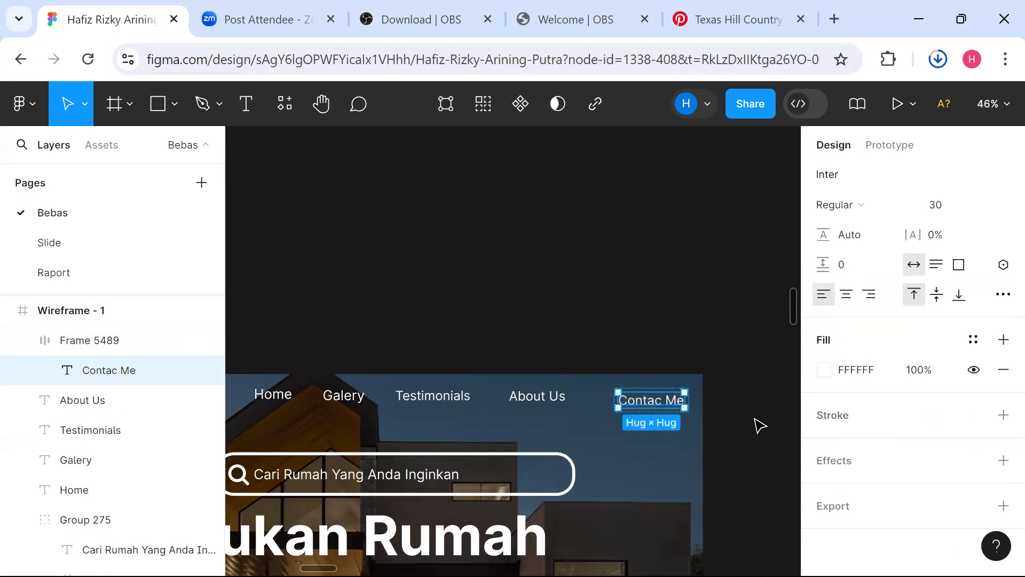
key("shift+a")
Add a fill to the inner "Contac Me" frame and set it to dark red 871C1C.
scroll(871, 423, "down", 2)
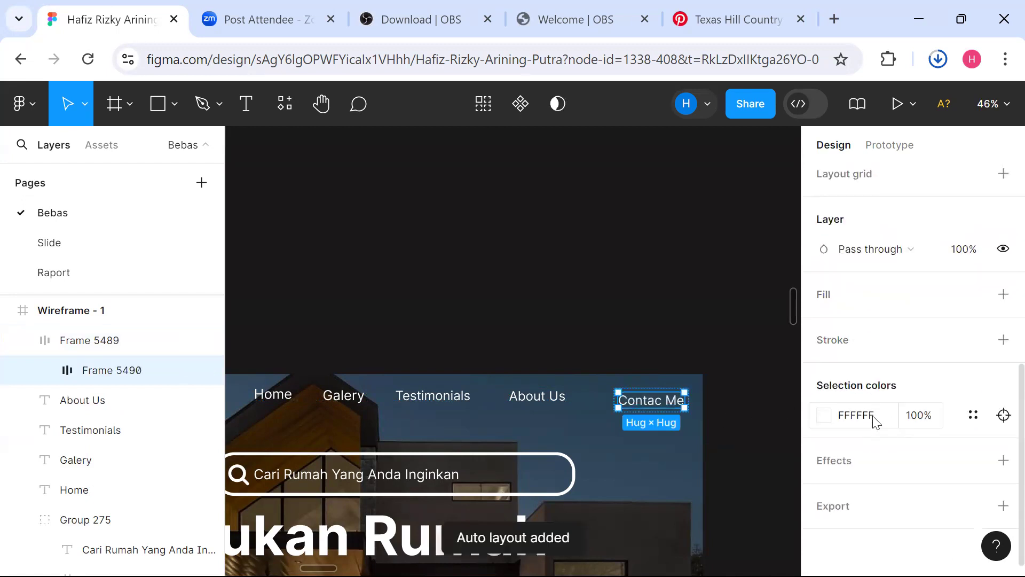
left_click(868, 296)
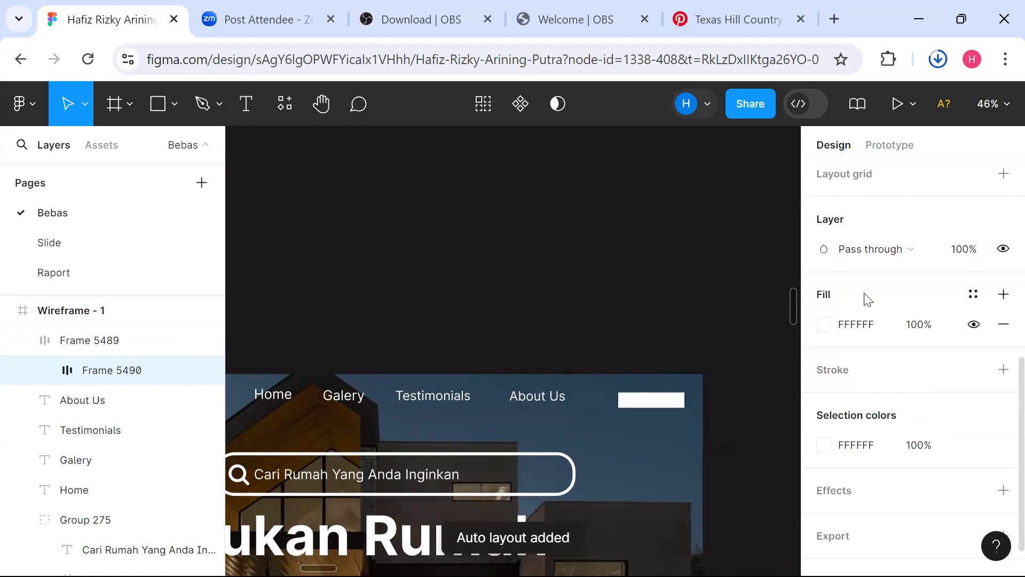
left_click(824, 325)
left_click(754, 308)
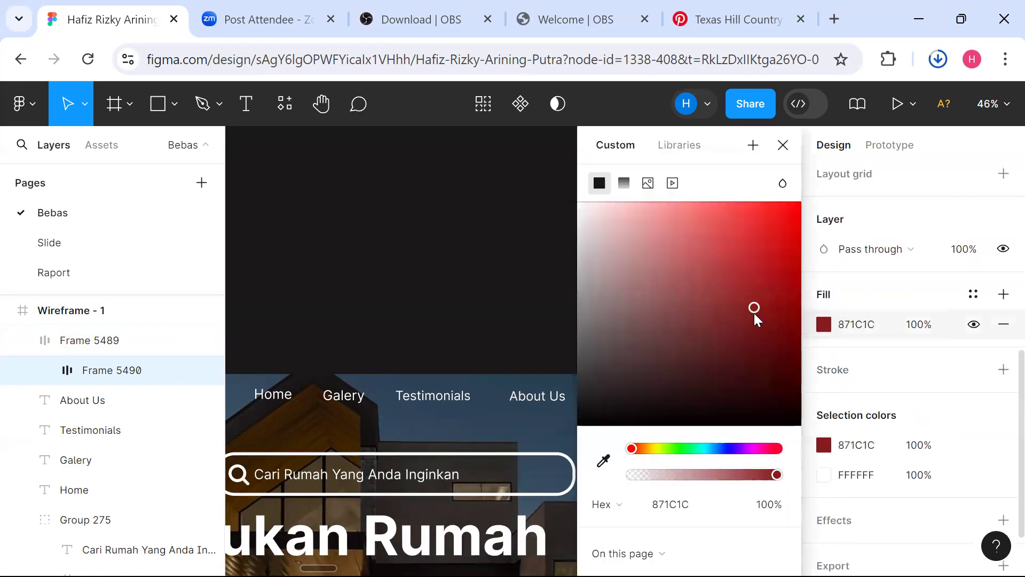
Change the inner "Contac Me" frame's fill to light blue B9E1FF, sampled from the contact button in the Rumah design.
left_click(602, 459)
scroll(487, 389, "down", 3)
scroll(487, 390, "down", 3)
scroll(487, 390, "right", 3)
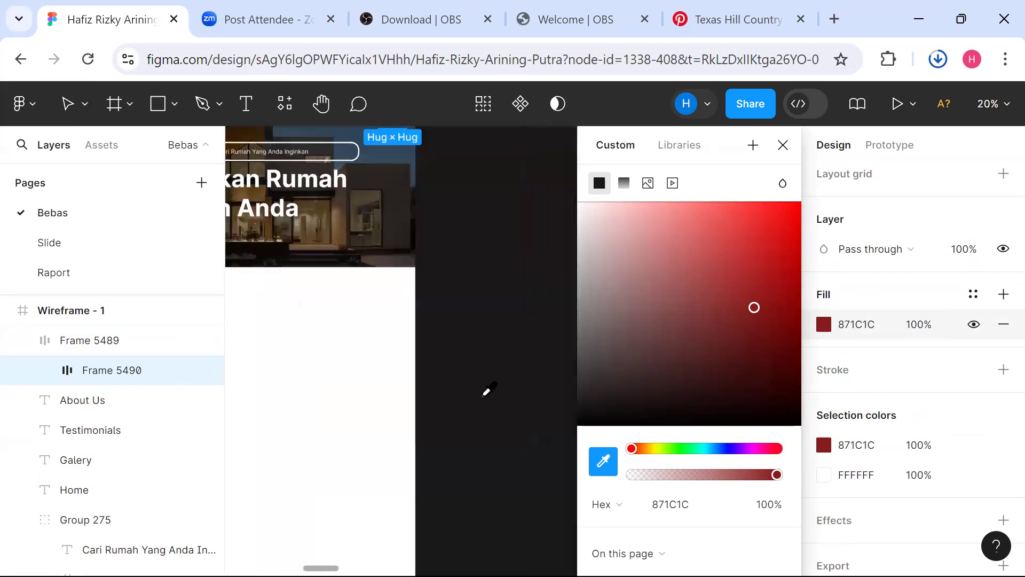
scroll(487, 390, "right", 5)
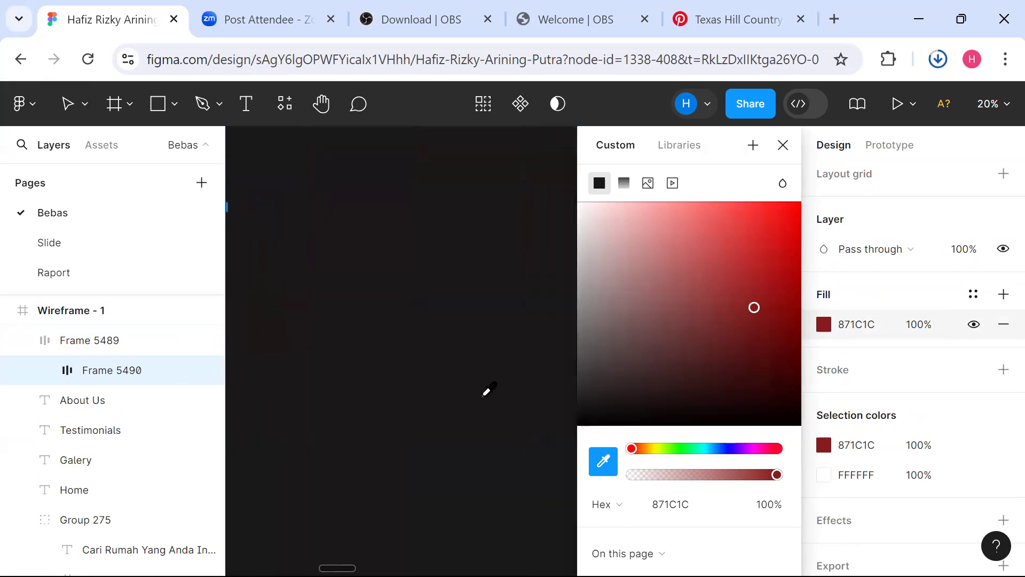
scroll(487, 390, "down", 3)
scroll(384, 331, "left", 3)
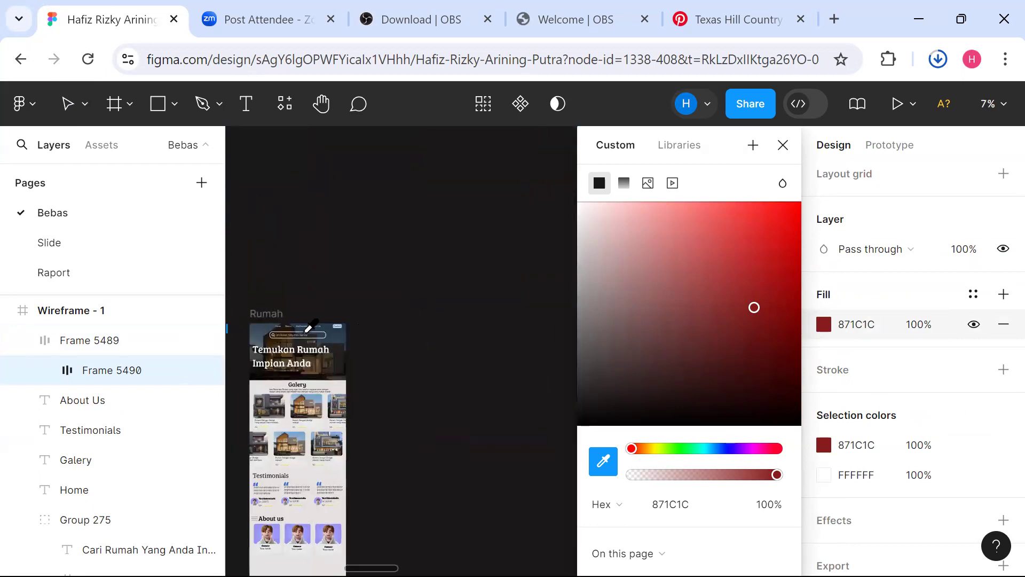
scroll(309, 327, "up", 2)
scroll(367, 320, "up", 5)
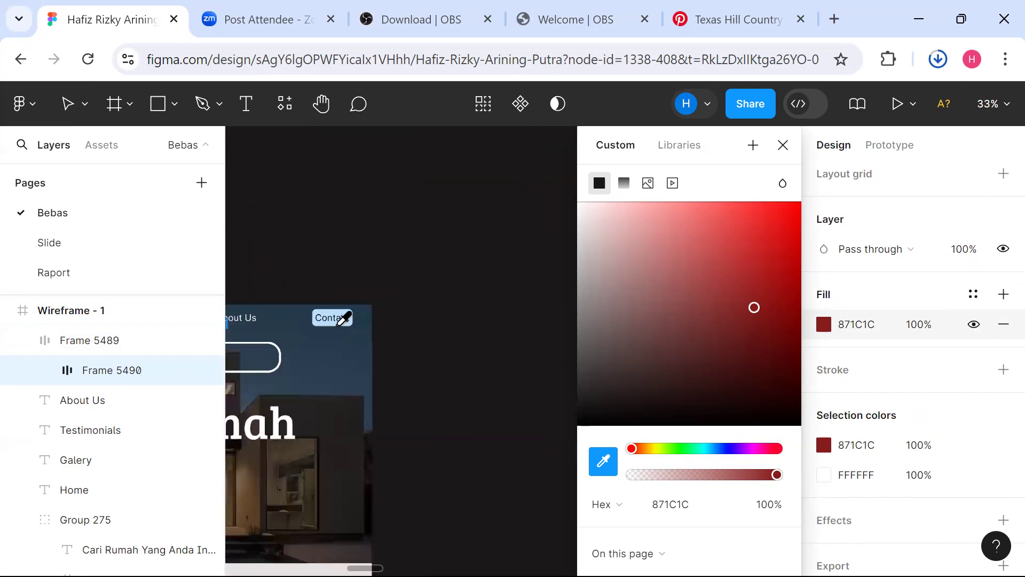
left_click(354, 314)
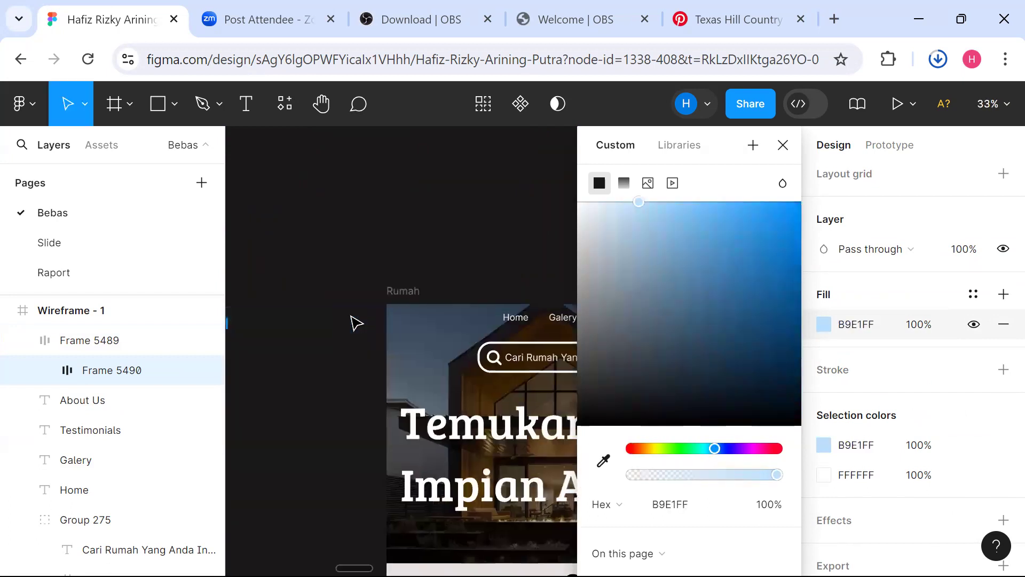
Change the white text colour of the "Contac Me" button in Wireframe - 1 to black.
scroll(351, 316, "left", 4)
scroll(351, 315, "up", 4)
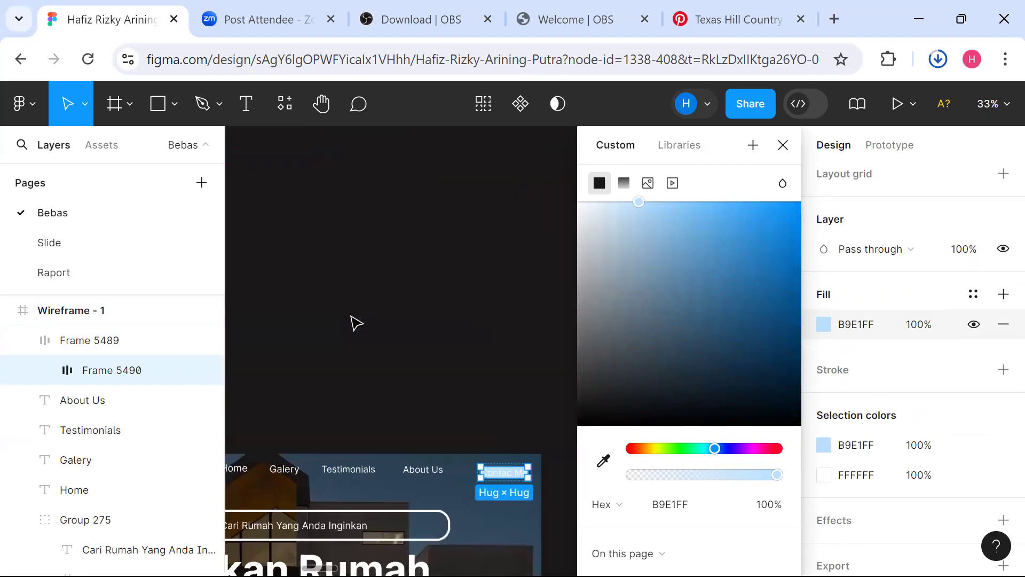
scroll(351, 315, "right", 1)
scroll(351, 316, "down", 1)
left_click(418, 311)
left_click(421, 402)
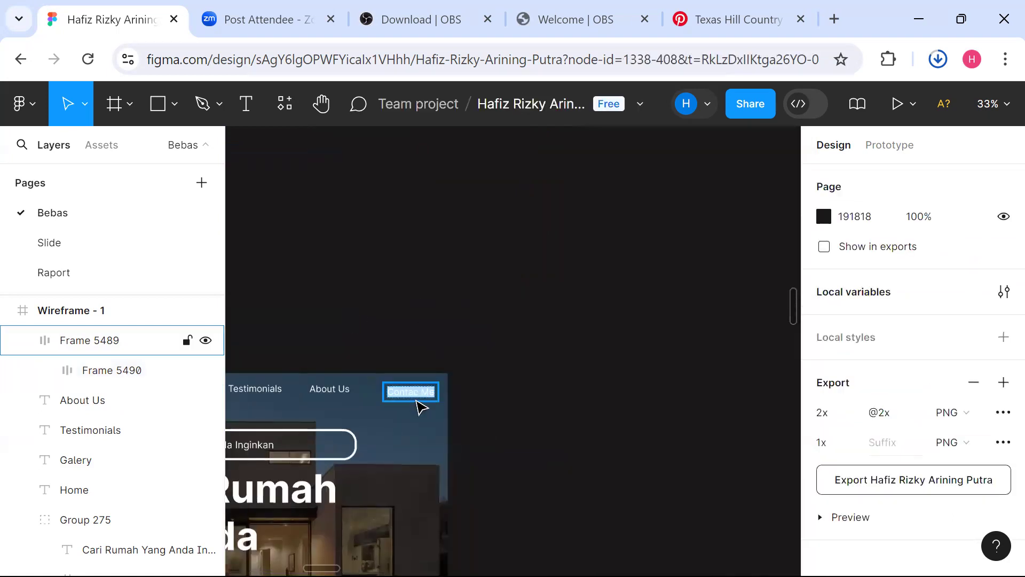
scroll(848, 418, "down", 5)
scroll(843, 454, "down", 3)
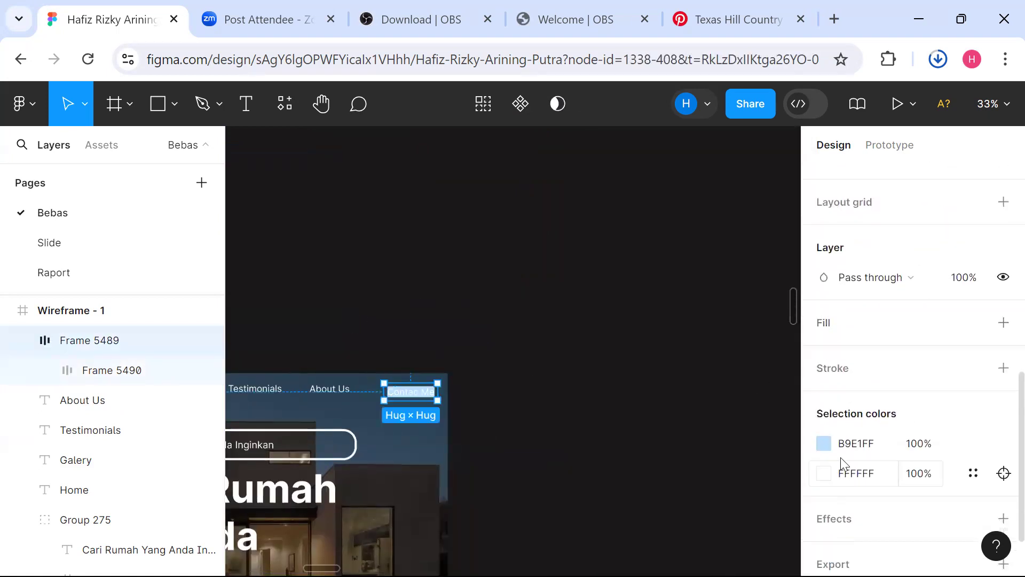
left_click(827, 475)
left_click(824, 474)
left_click_drag(653, 348, 501, 463)
left_click(492, 398)
Set the corner radius of the outer "Contac Me" frame to 13.
scroll(491, 398, "up", 5)
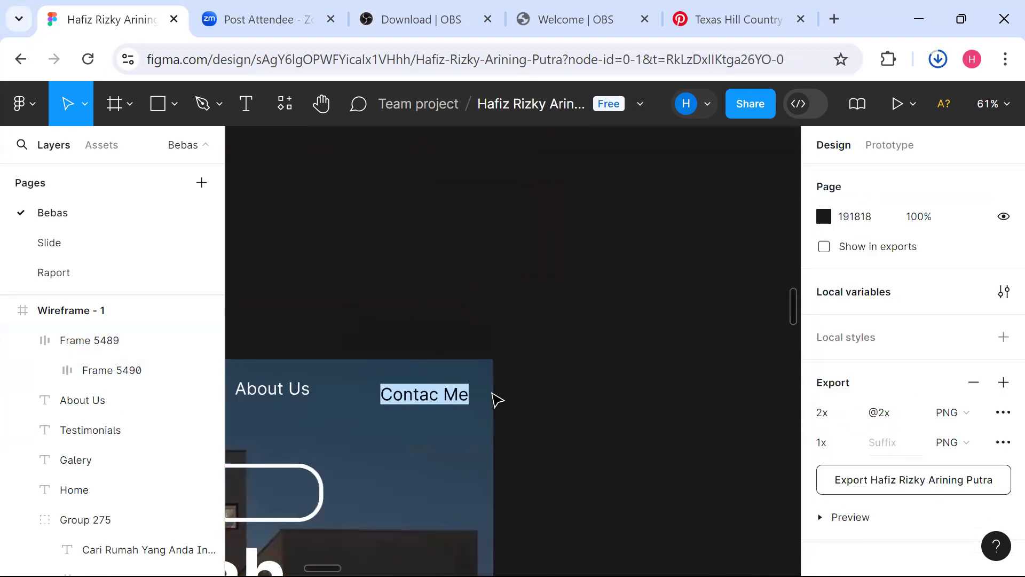
left_click(432, 409)
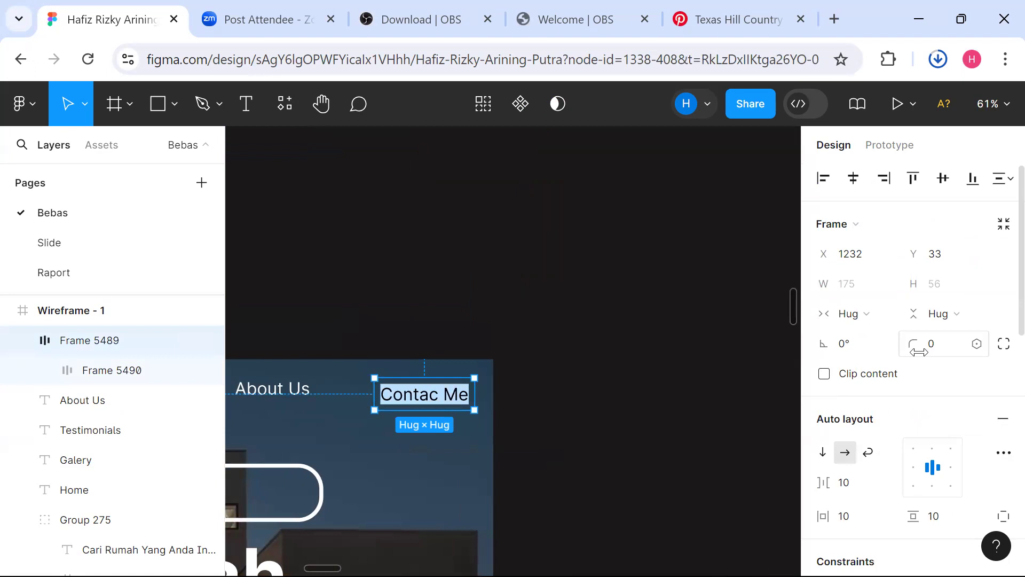
left_click_drag(921, 353, 117, 351)
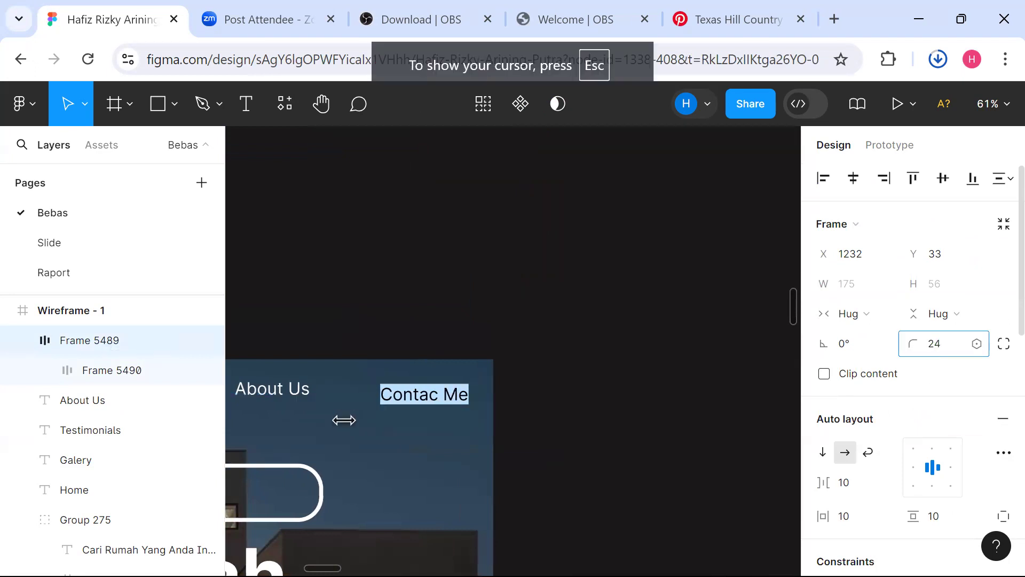
left_click(687, 362)
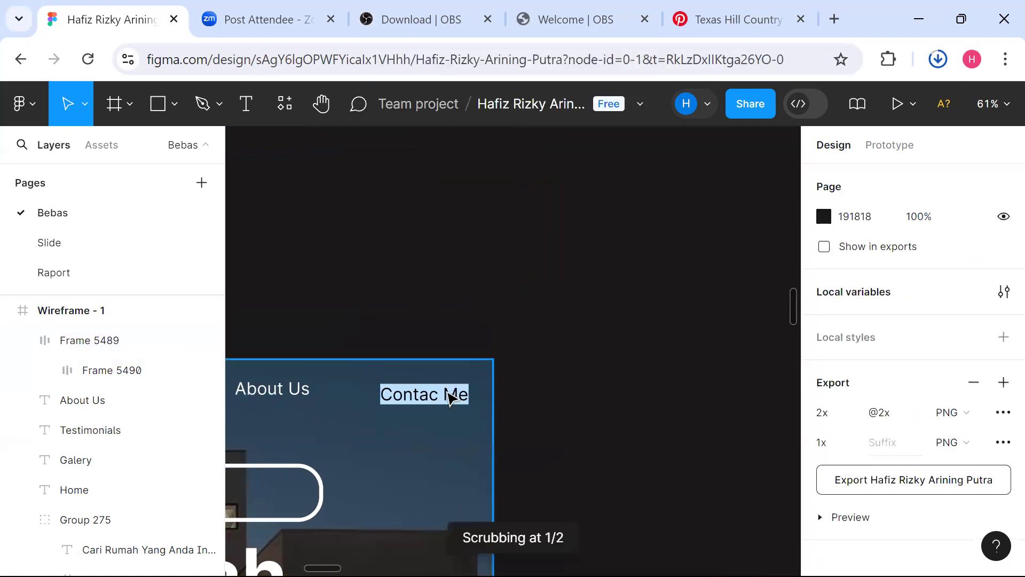
Round the light blue inner "Contac Me" frame with a corner radius of 6.
double_click(455, 393)
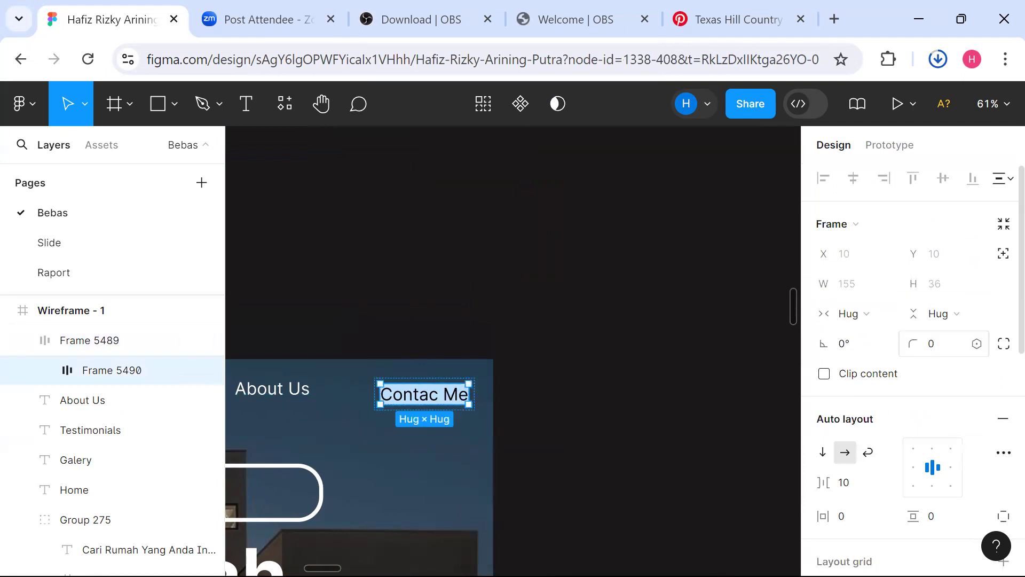
left_click_drag(913, 343, 10, 357)
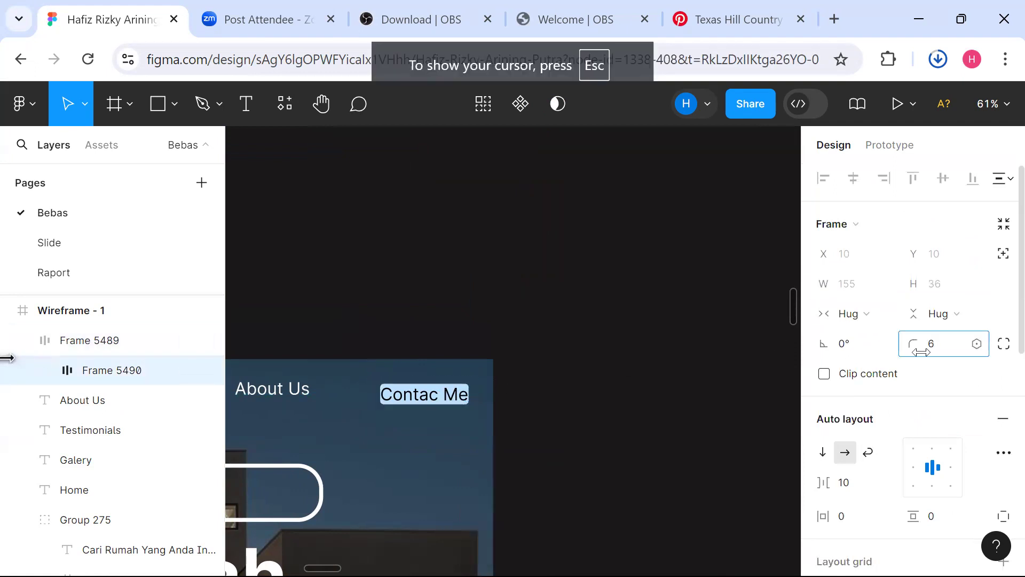
left_click(712, 421)
Move the whole "Contac Me" button to X 1227, Y 32 in the navigation row.
scroll(712, 420, "left", 3)
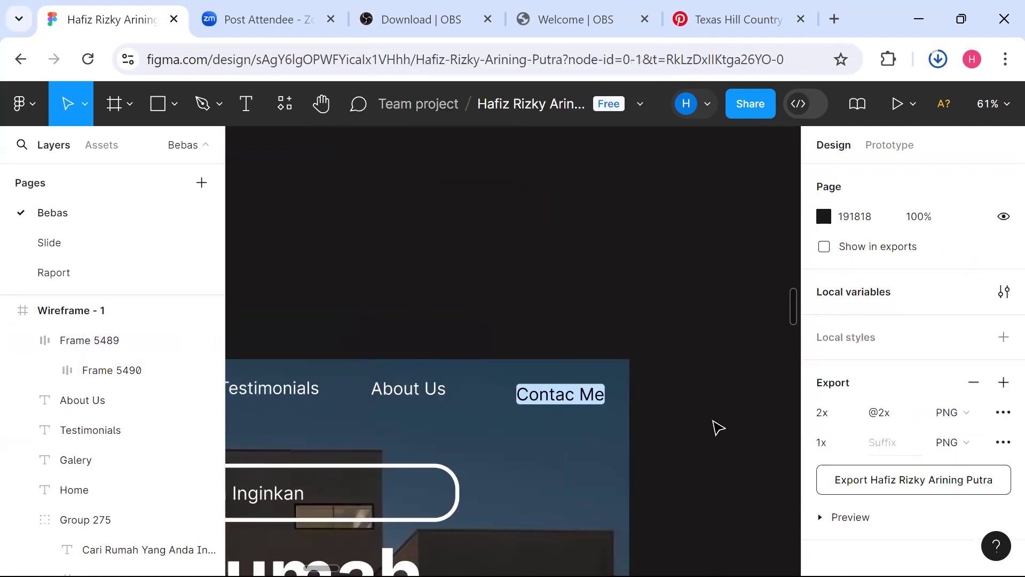
left_click(593, 410)
left_click_drag(589, 410, 591, 410)
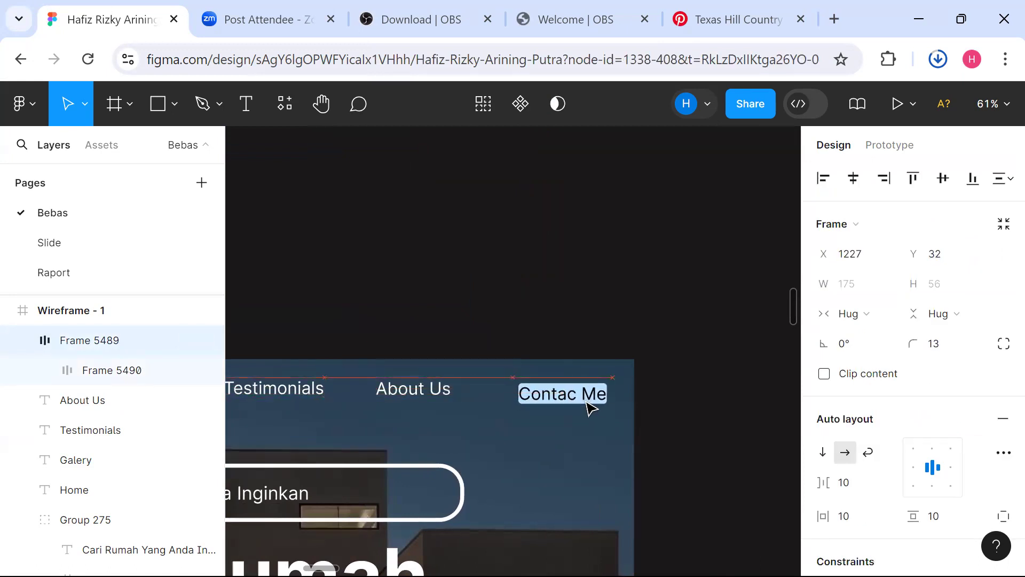
scroll(590, 409, "up", 3)
scroll(584, 418, "down", 10)
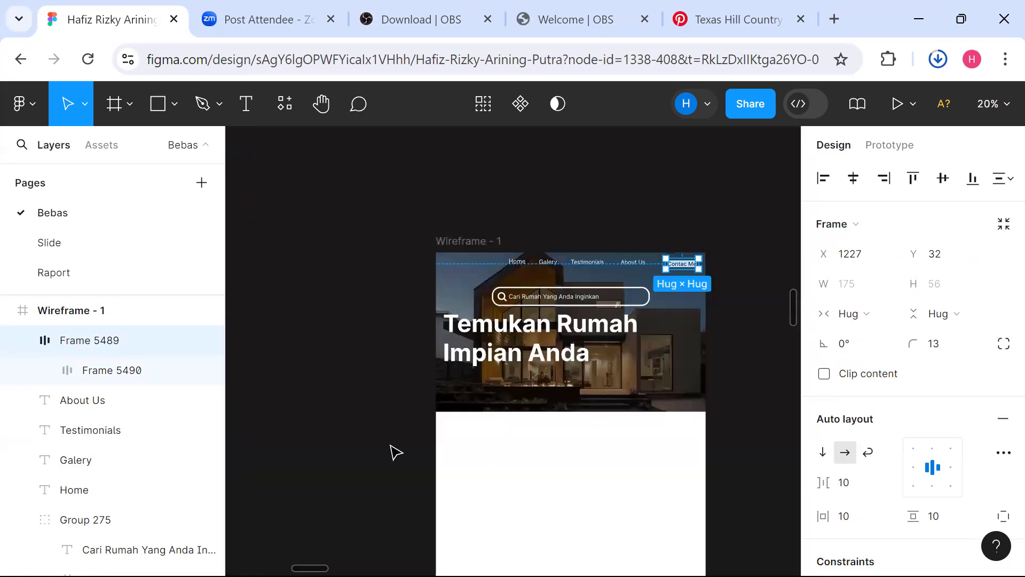
left_click(395, 453)
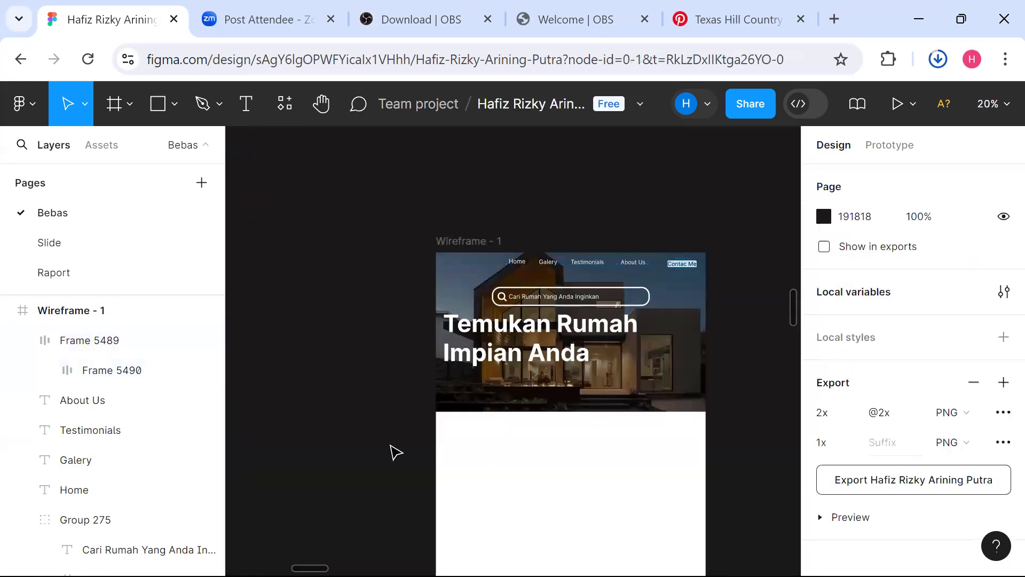
Duplicate the "Temukan Rumah Impian Anda" heading and place the copy below the hero photo at X 157, Y 1145.
scroll(395, 452, "right", 2)
scroll(395, 452, "down", 1)
scroll(396, 452, "down", 1)
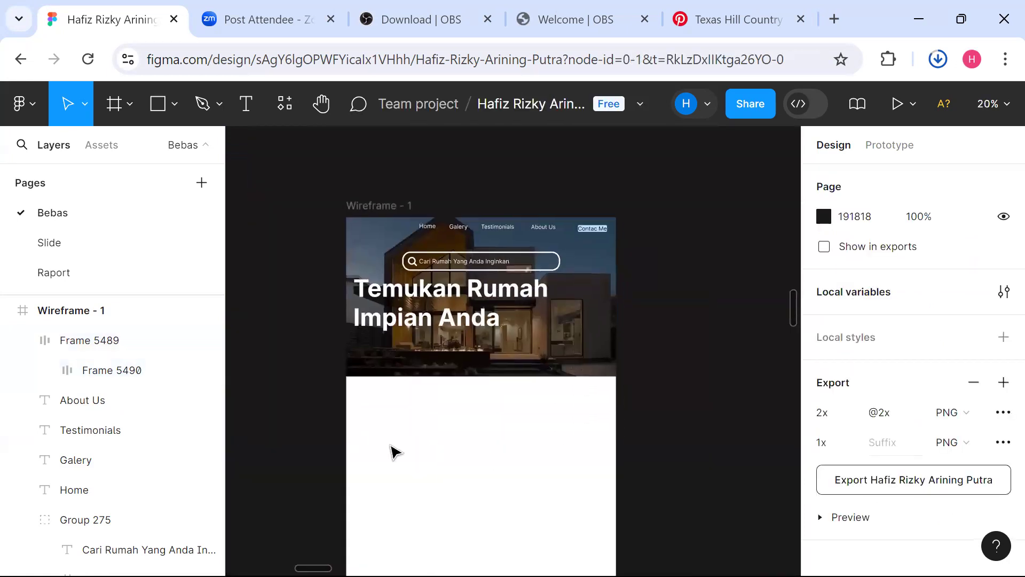
scroll(395, 452, "left", 2)
scroll(395, 452, "down", 4)
scroll(391, 452, "up", 3)
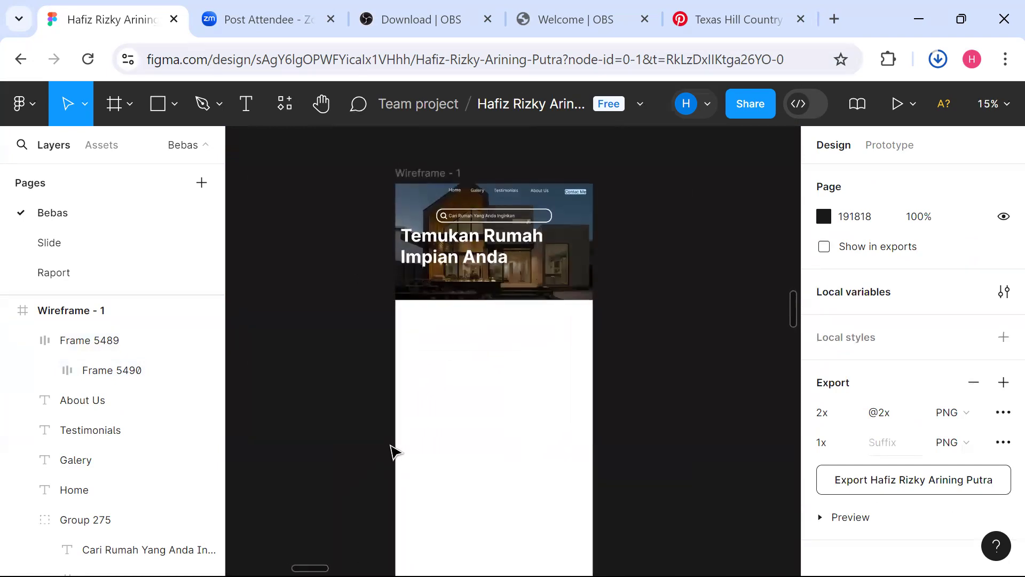
left_click(476, 262)
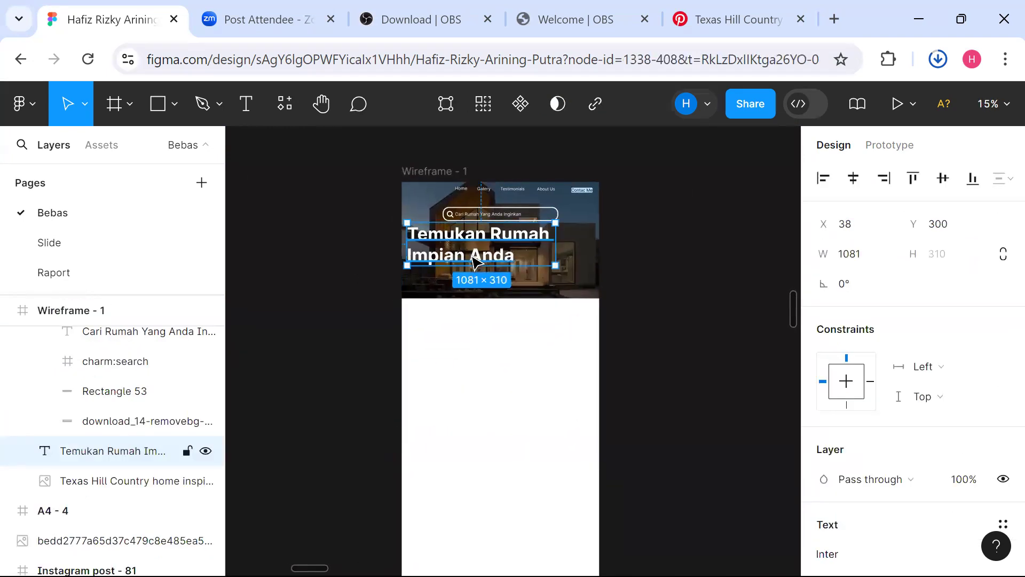
key("ctrl+d")
left_click_drag(476, 261, 491, 422)
left_click_drag(486, 379, 488, 370)
Set the duplicated heading's text colour to black 000000.
double_click(488, 370)
scroll(774, 382, "down", 4)
scroll(790, 425, "up", 2)
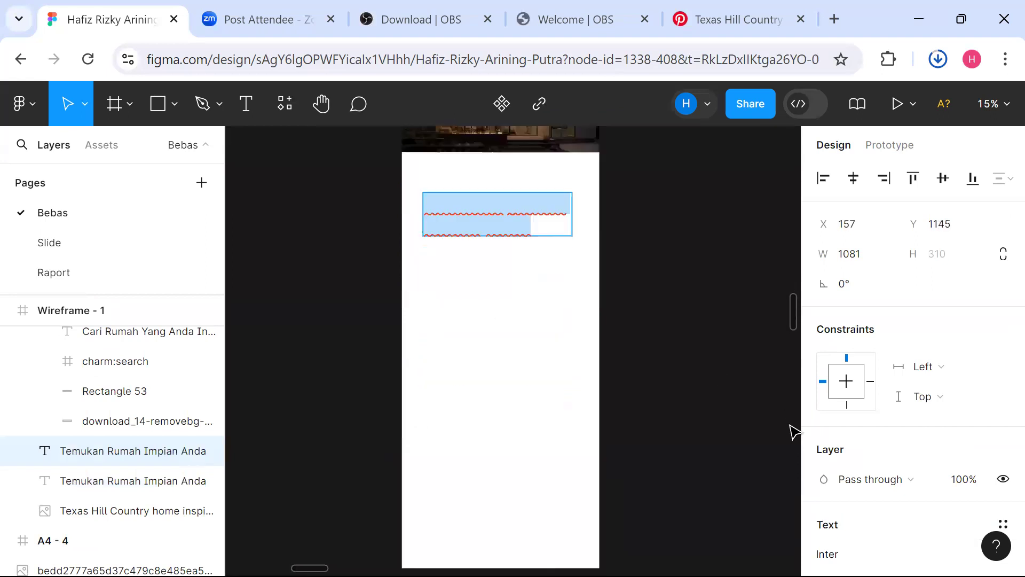
scroll(792, 431, "up", 1)
scroll(866, 451, "down", 5)
scroll(829, 526, "down", 2)
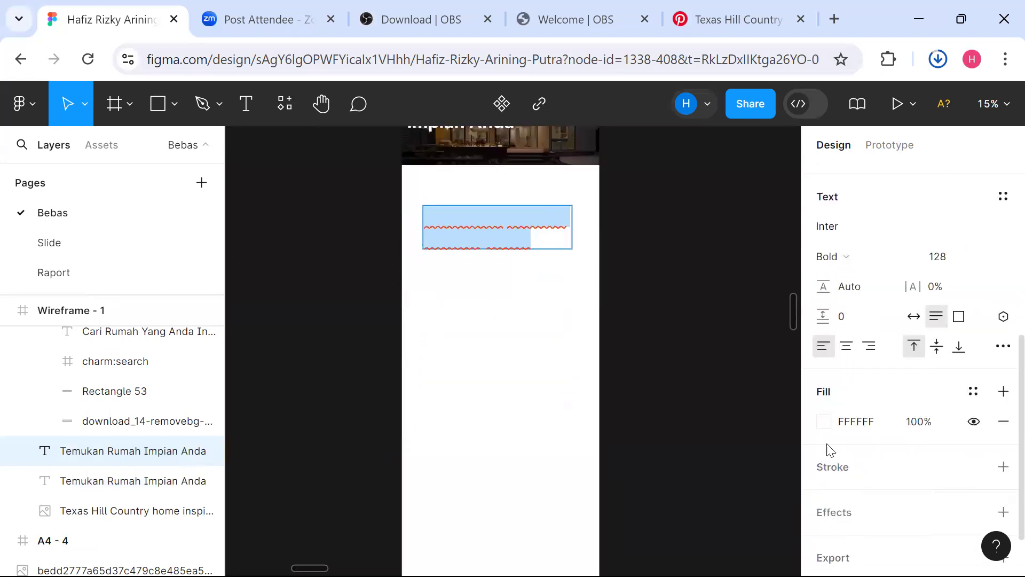
left_click(824, 422)
left_click_drag(735, 284, 547, 531)
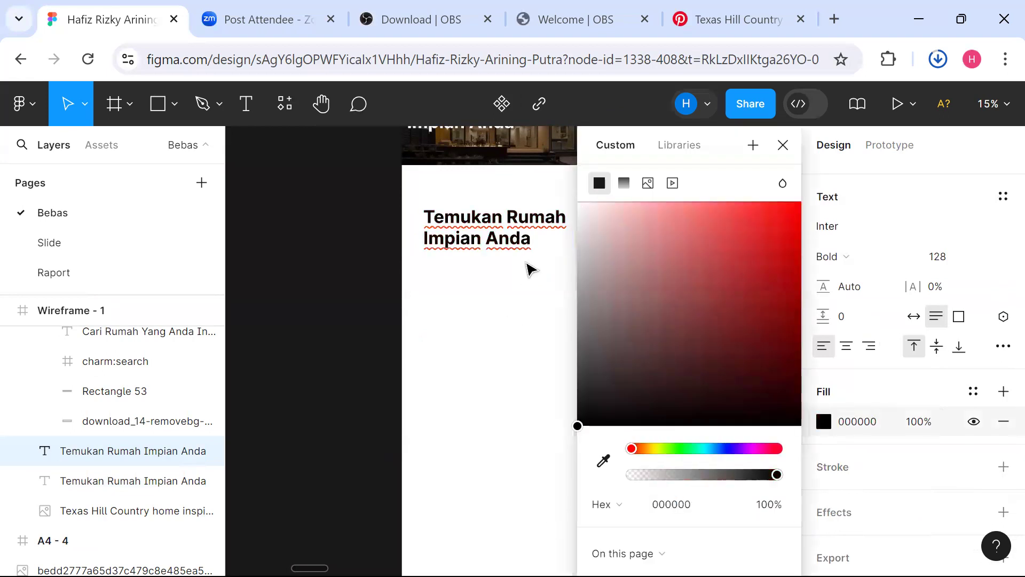
Copy the "Testimonials" text from the navigation links and paste it over the duplicated heading's text.
scroll(526, 239, "up", 2)
scroll(526, 241, "up", 3)
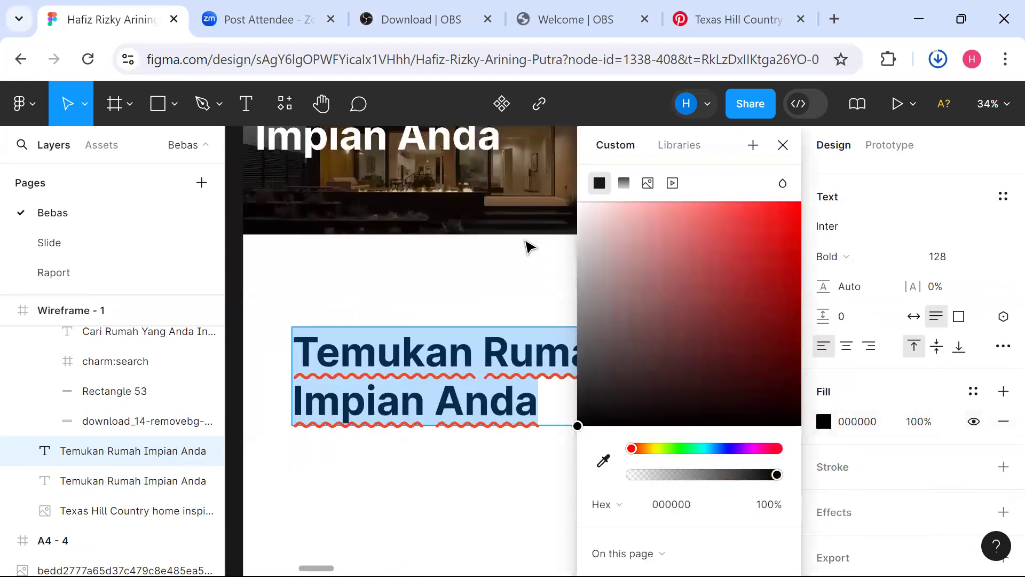
scroll(526, 240, "down", 2)
scroll(515, 244, "up", 3)
scroll(521, 254, "up", 3)
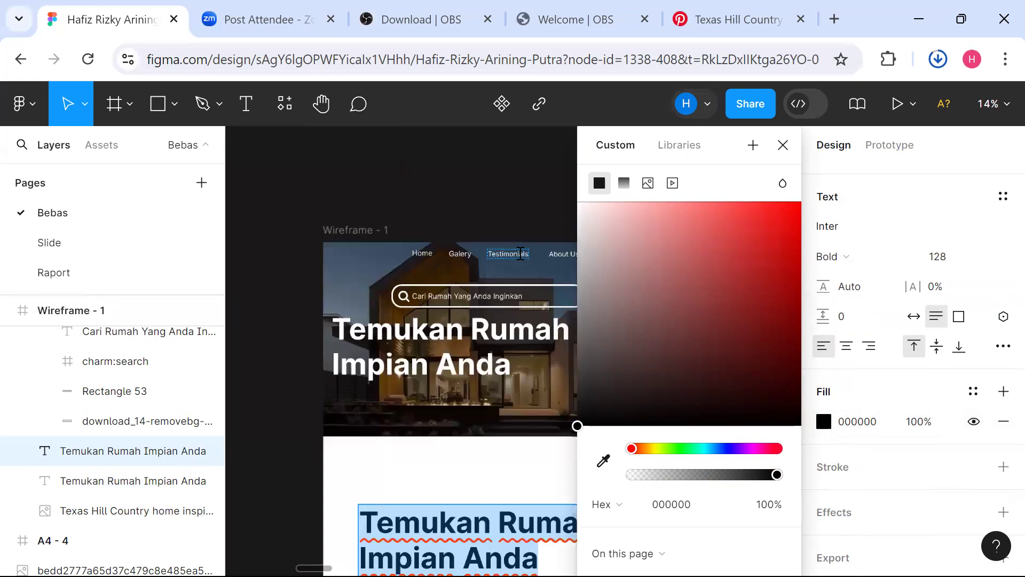
left_click(521, 253)
double_click(521, 253)
key("ctrl+c")
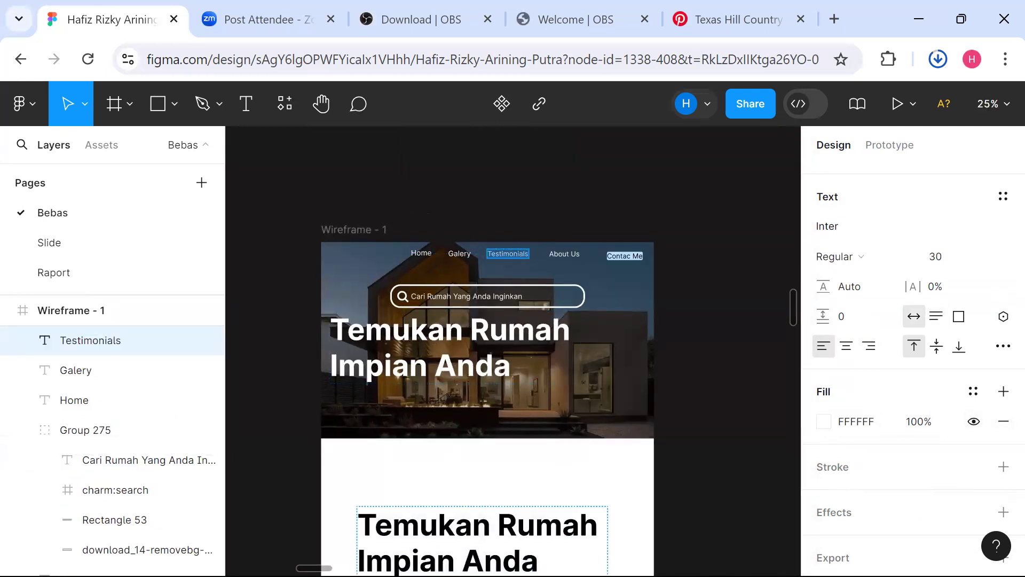
double_click(476, 540)
key("ctrl+v")
scroll(432, 561, "down", 4)
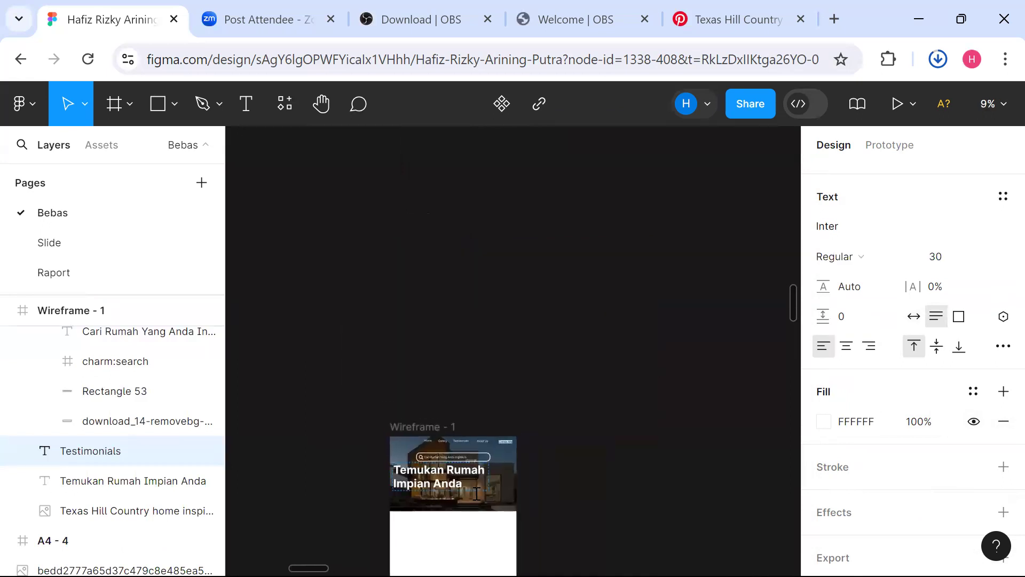
Set the small "Testimonials" text below the hero photo to black 000000.
scroll(475, 494, "down", 2)
left_click(524, 486)
scroll(760, 430, "down", 2)
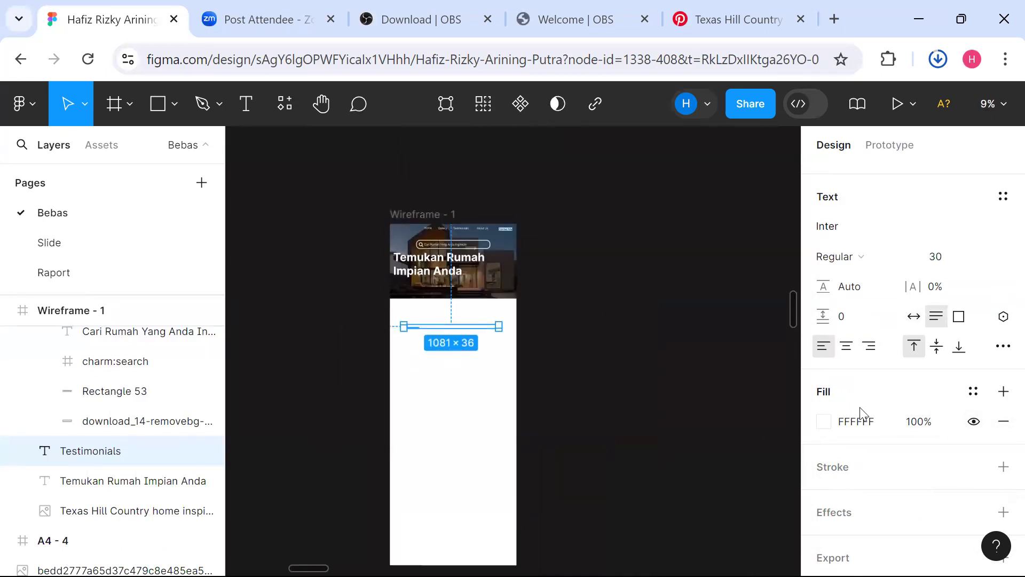
left_click(739, 378)
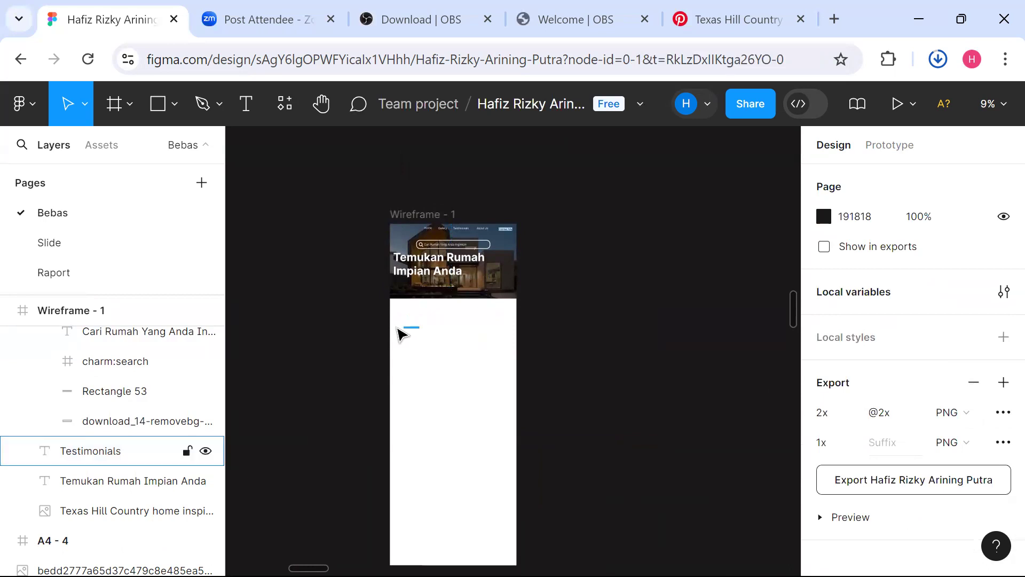
left_click(410, 333)
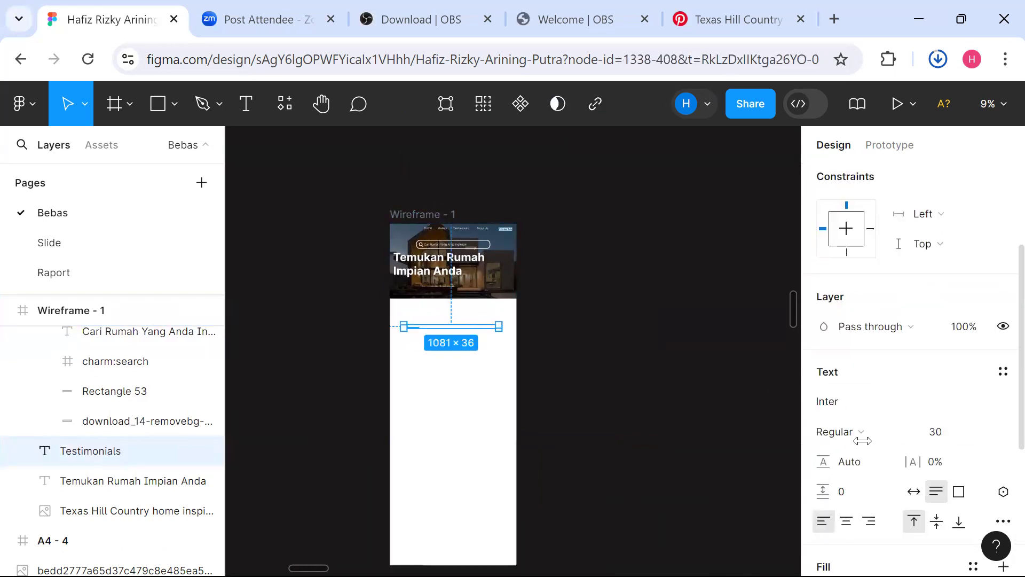
scroll(828, 438, "down", 3)
left_click(824, 424)
type("000000")
key("Return")
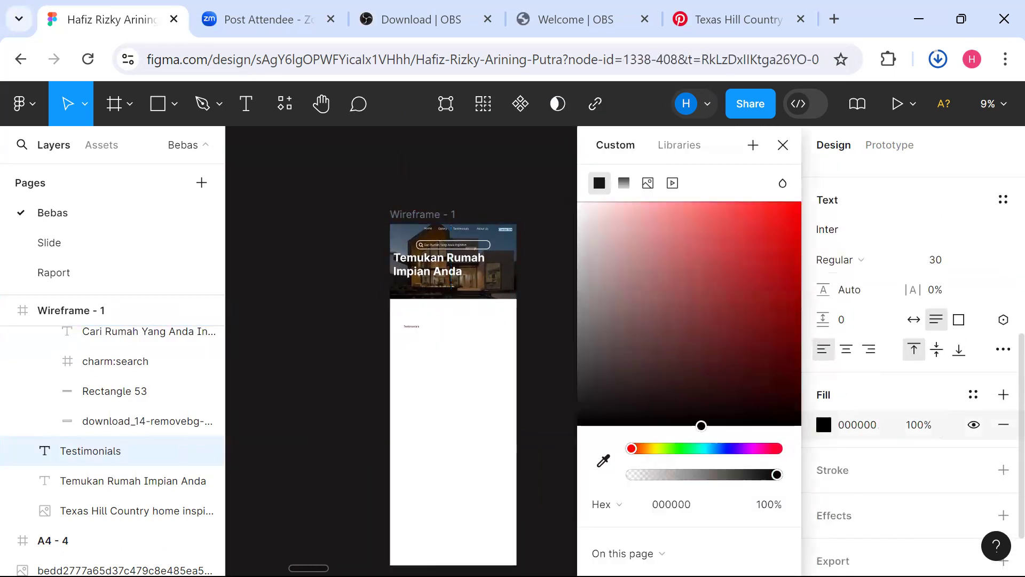
left_click(344, 350)
scroll(340, 348, "up", 8)
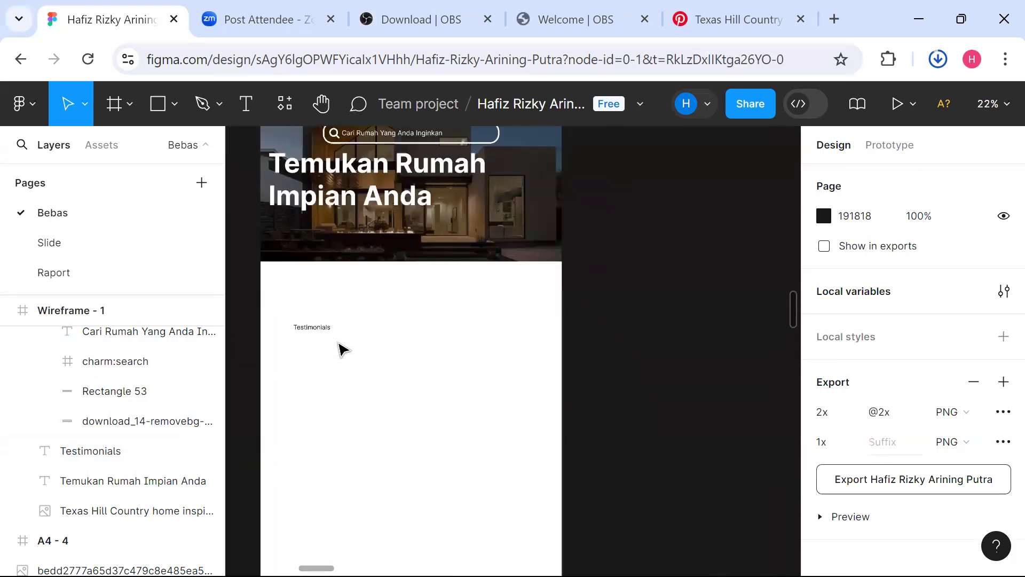
Delete the small "Testimonials" text and place a duplicate of the "Temukan Rumah Impian Anda" heading below the hero photo.
left_click_drag(449, 424, 644, 366)
scroll(705, 411, "up", 2)
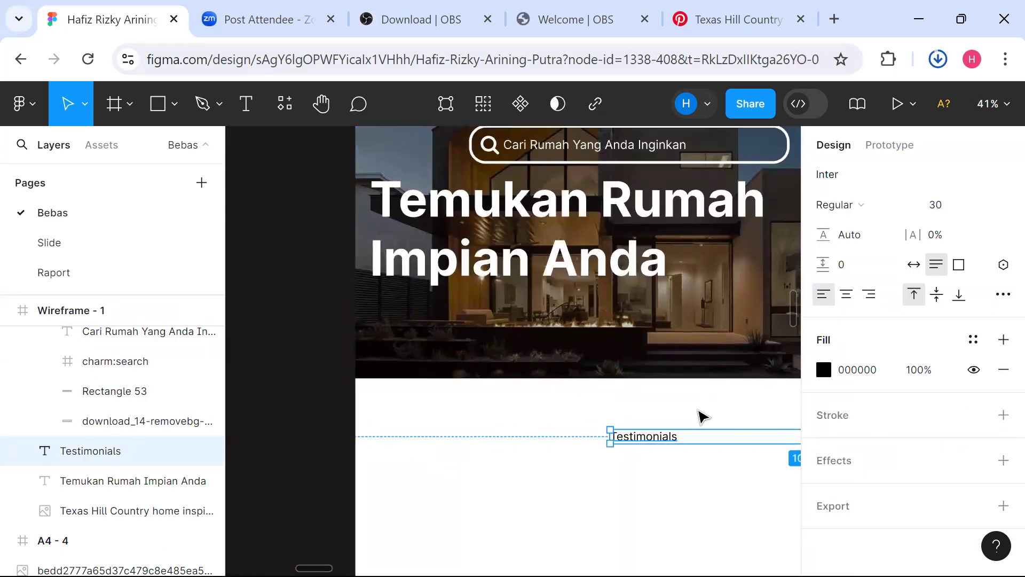
key("Delete")
left_click(590, 224)
key("ctrl+d")
left_click_drag(635, 445, 651, 473)
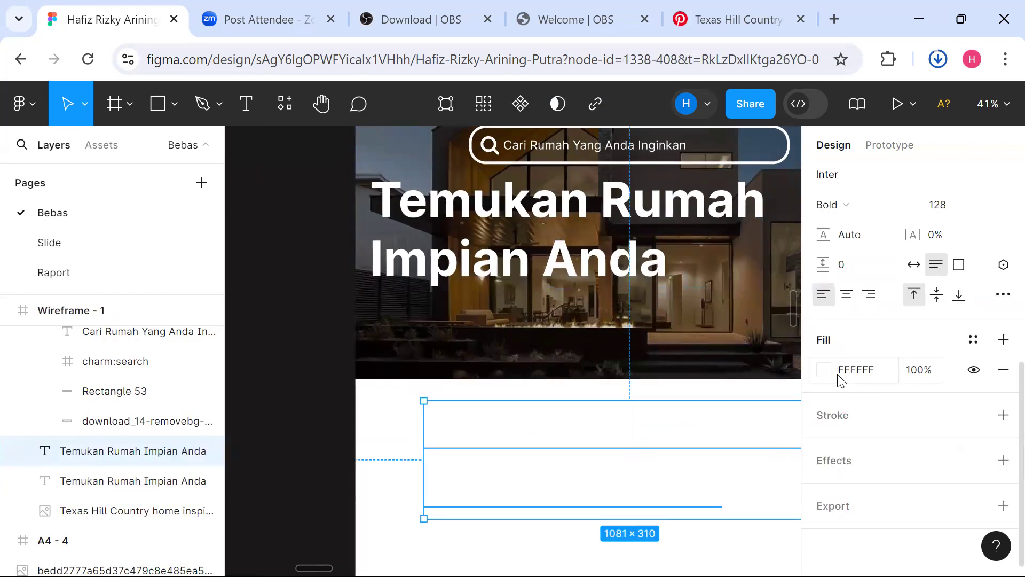
Set the duplicated heading's colour to black 000000 and replace its text with "Testimonials".
left_click(822, 374)
type("000000")
key("Return")
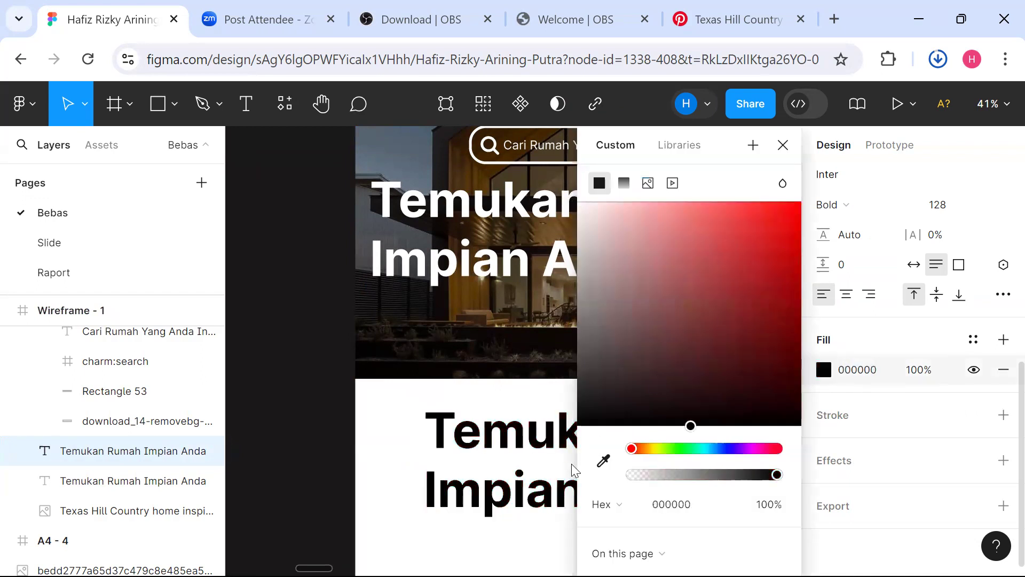
double_click(541, 458)
type("Testimonials")
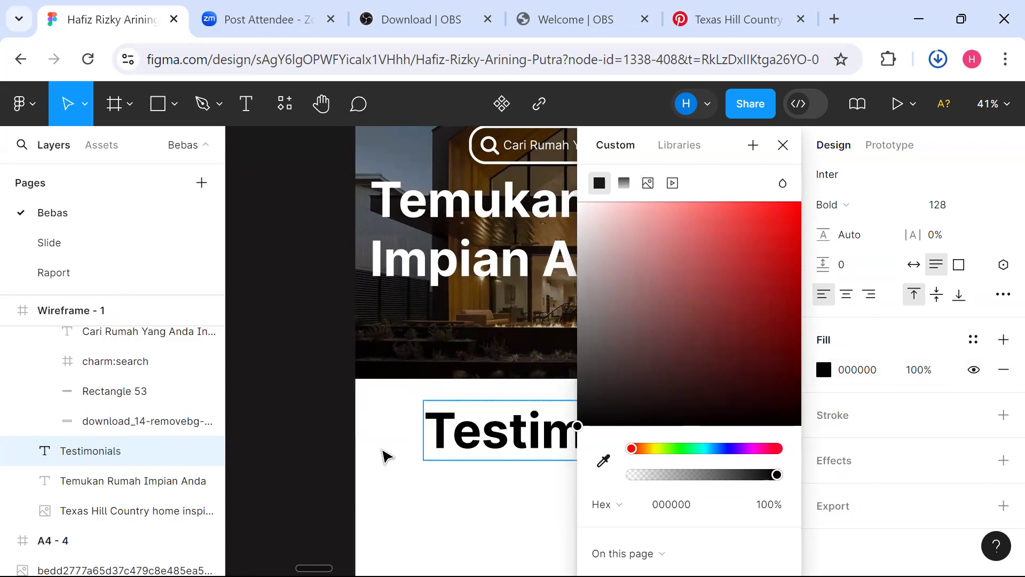
left_click(212, 419)
left_click(265, 421)
Move the "Testimonials" heading towards the centre of the frame, just below the hero photo.
scroll(265, 422, "right", 3)
scroll(265, 421, "down", 2)
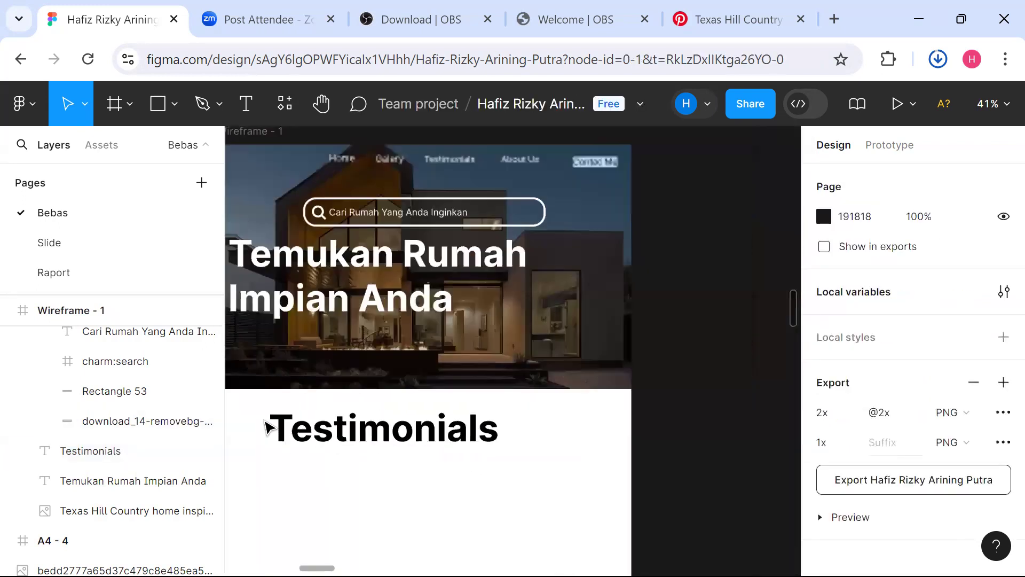
scroll(265, 425, "down", 3)
mouse_move(348, 430)
left_mouse_down()
mouse_move(423, 435)
mouse_move(363, 435)
mouse_move(368, 428)
left_mouse_up()
left_click(550, 412)
scroll(550, 412, "left", 1)
scroll(551, 412, "down", 1)
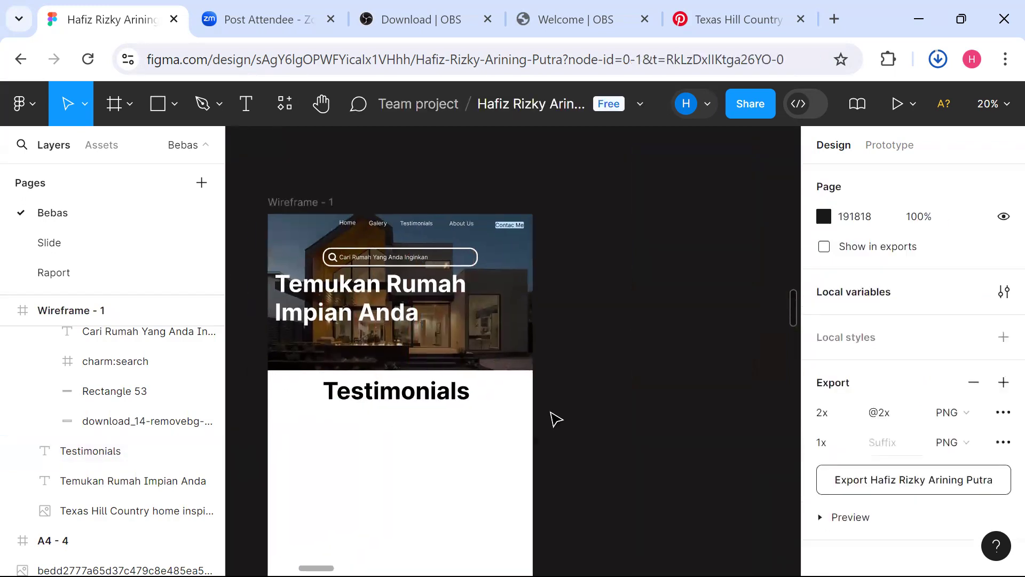
Reduce the "Testimonials" heading's font size slightly and recentre it below the hero photo.
scroll(556, 419, "up", 1)
left_click(453, 395)
scroll(872, 440, "down", 4)
left_click(953, 420)
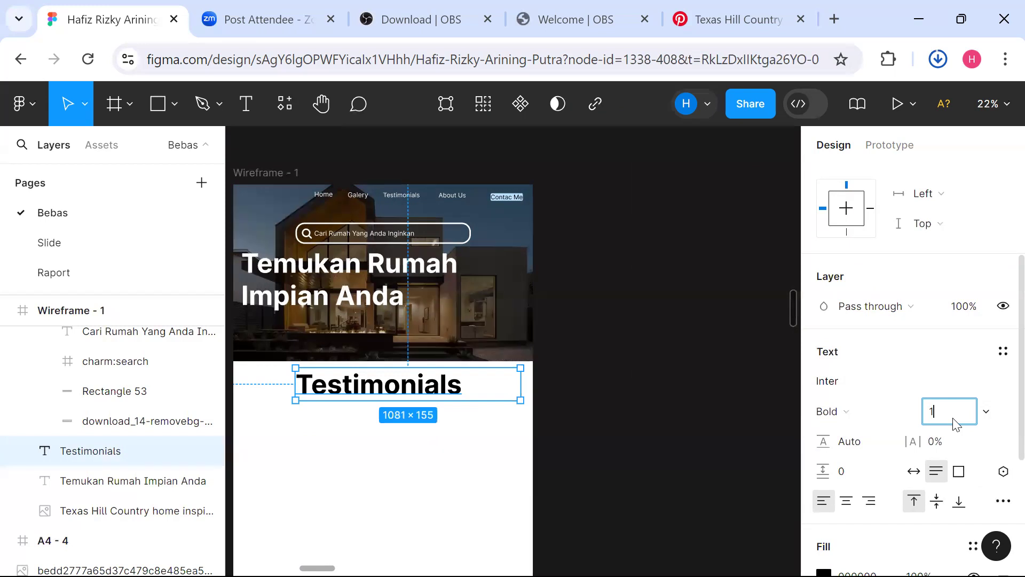
left_click(575, 444)
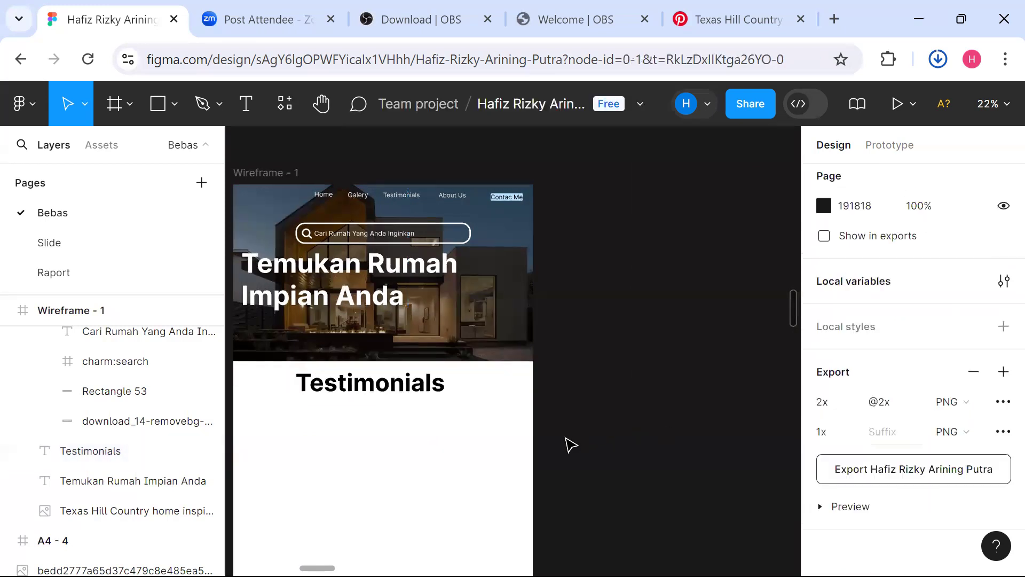
scroll(573, 443, "left", 1)
left_click(448, 391)
left_click_drag(448, 392, 433, 423)
Move the "Testimonials" navigation link below the large heading and set its colour to black 000000.
left_click(462, 196)
left_click(822, 372)
left_click_drag(778, 315, 554, 510)
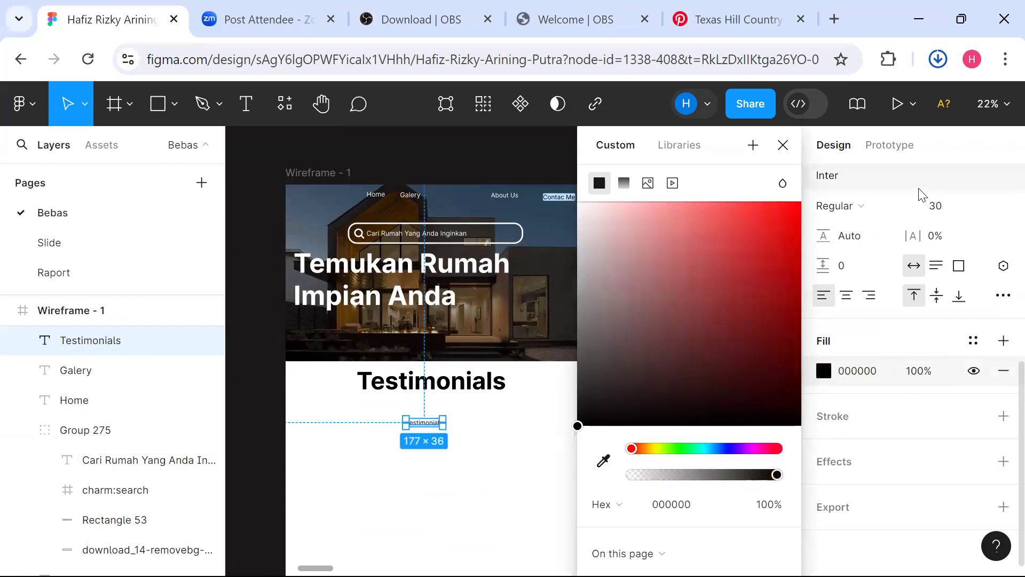
Set the small "Testimonials" text's font size to 48 and place it directly beneath the heading.
left_click(971, 211)
left_click(984, 212)
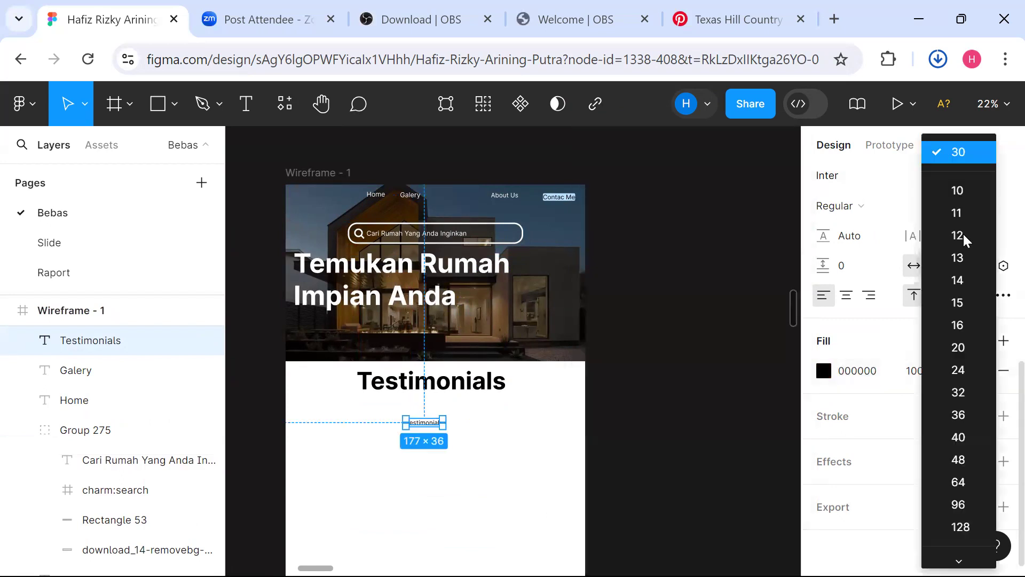
left_click(953, 466)
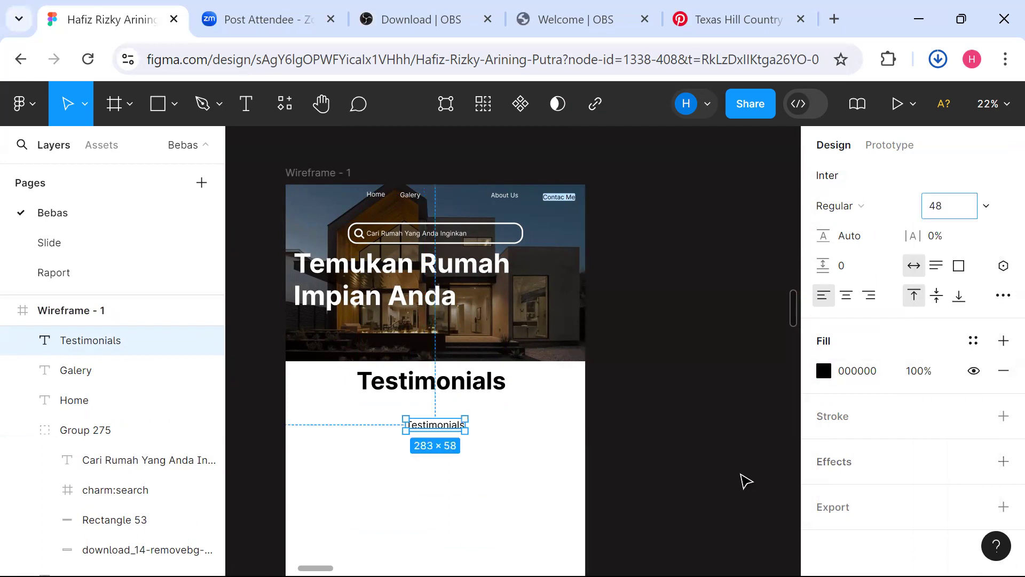
scroll(737, 480, "left", 3)
scroll(736, 480, "up", 3)
left_click_drag(508, 408, 479, 374)
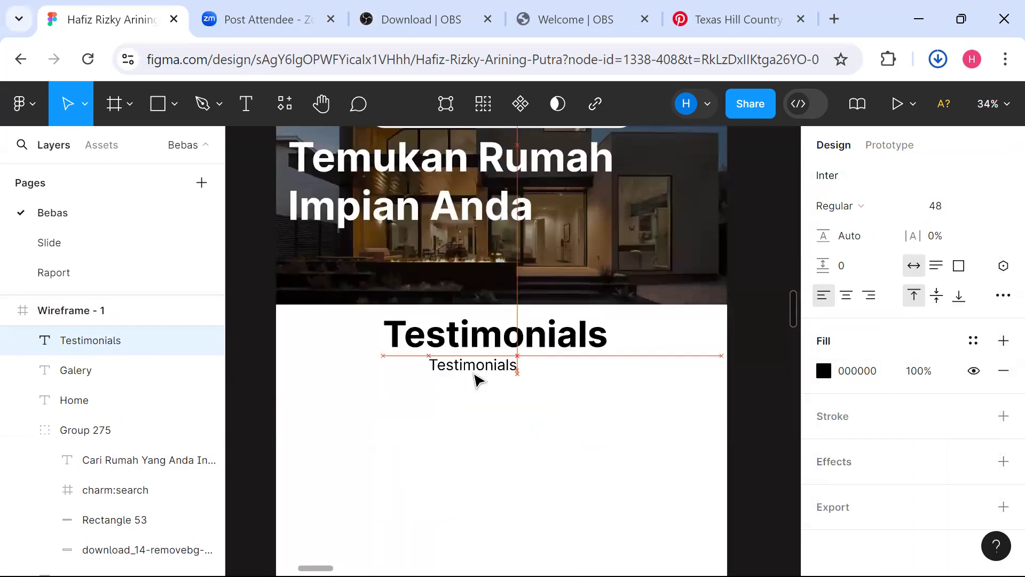
Replace the small "Testimonials" text with placeholder letters beginning "CXZSXCVBNGHFJHSDBUSDFBYUEBD".
double_click(475, 373)
type("CXZS")
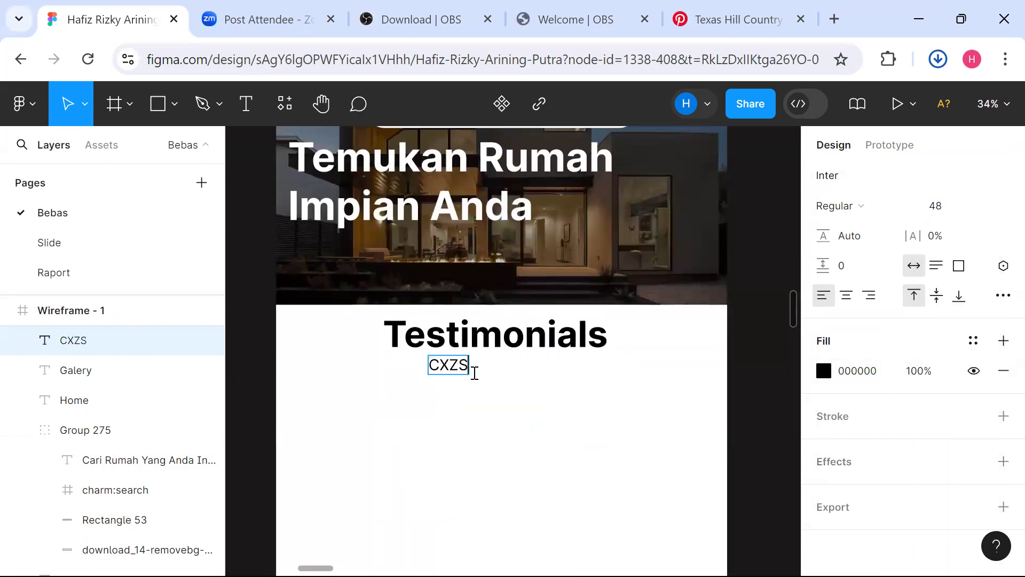
type("XCVBNGHFJHSDBUSDFBYUEBD BUYEBDUY")
scroll(477, 379, "right", 5)
scroll(477, 379, "down", 2)
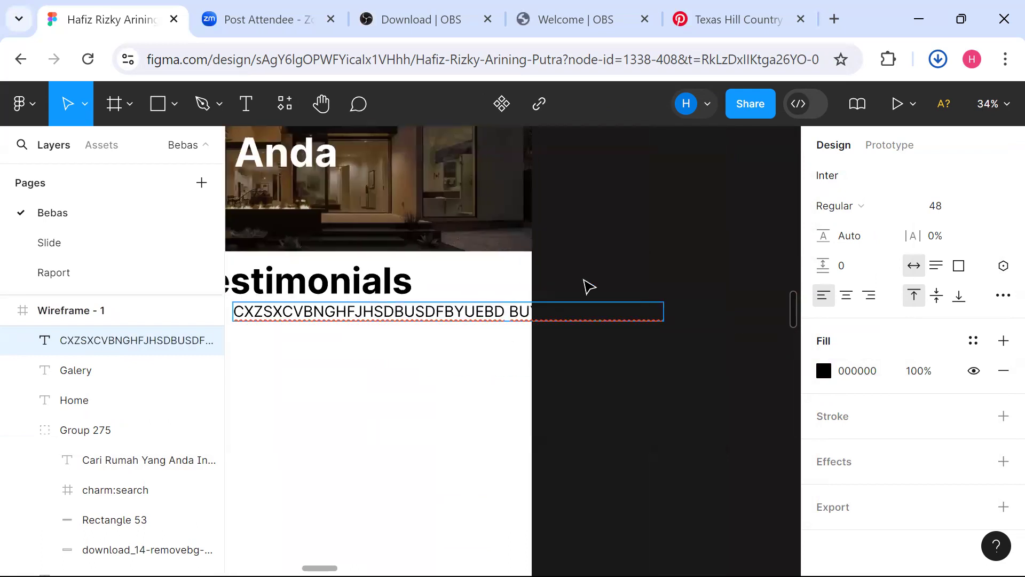
Narrow the placeholder text box to about 904 wide, centre it beneath the heading and extend its text to end in "GAAJJH".
key("Escape")
left_click_drag(500, 309, 410, 322)
scroll(438, 321, "down", 5)
double_click(428, 318)
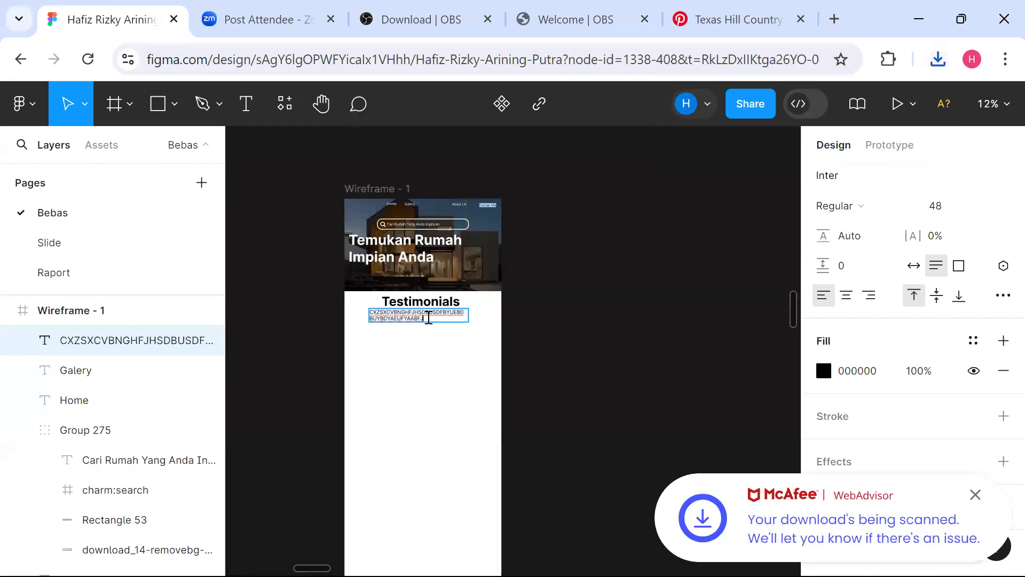
type("GAAJJH")
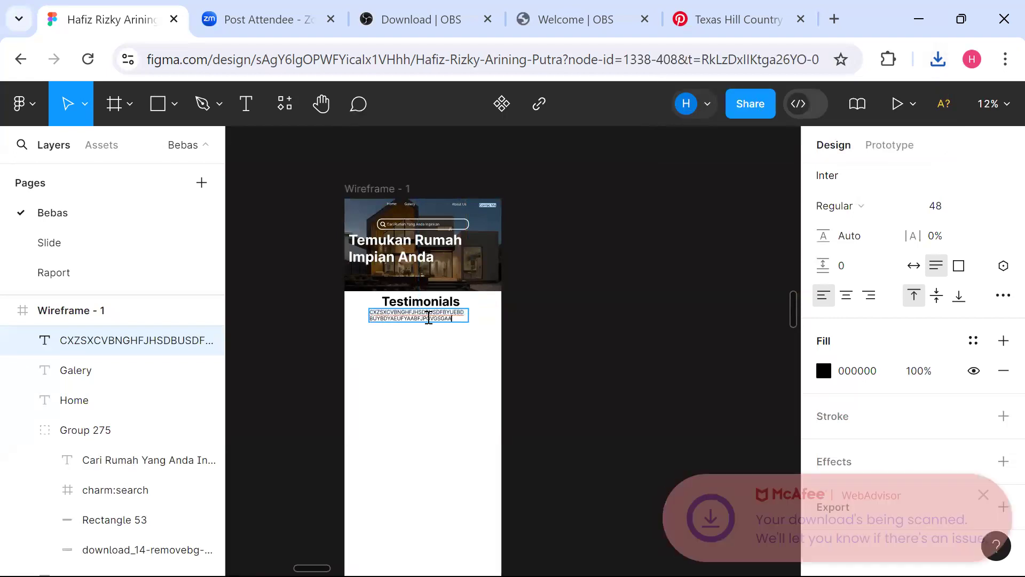
left_click(547, 354)
left_click(553, 361)
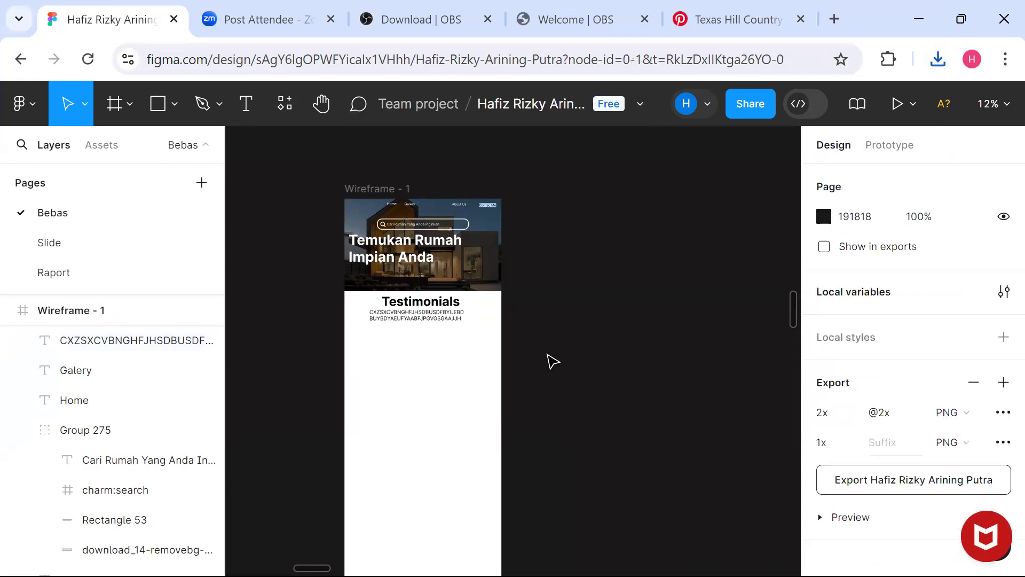
Move the placeholder text closer to the heading at X 291, Y 984 and set its font size to 36.
scroll(552, 359, "up", 5)
mouse_move(446, 362)
left_mouse_down()
mouse_move(462, 358)
mouse_move(449, 350)
left_mouse_up()
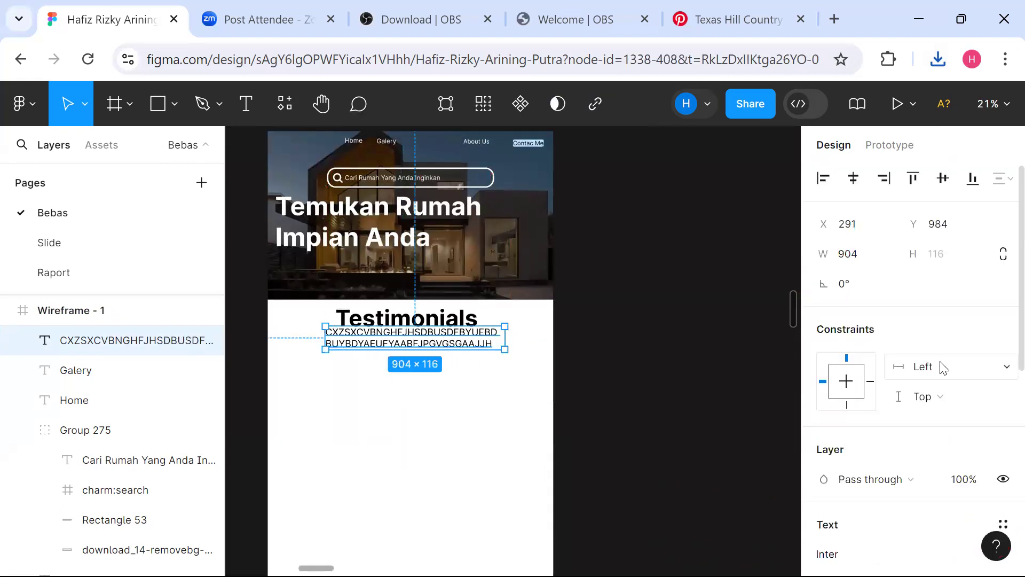
scroll(943, 368, "down", 2)
left_click(986, 491)
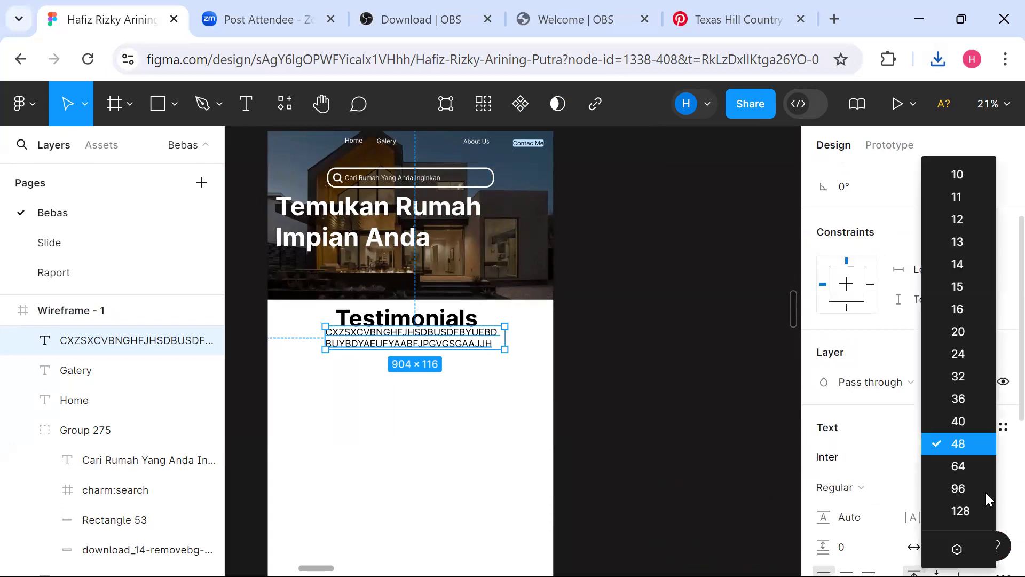
left_click(979, 398)
Extend the placeholder text to end in "UAYDAUYDUAWDHVADHAVJAHAFUA" and widen its box so it spans three lines beneath the heading.
double_click(442, 342)
left_click(452, 342)
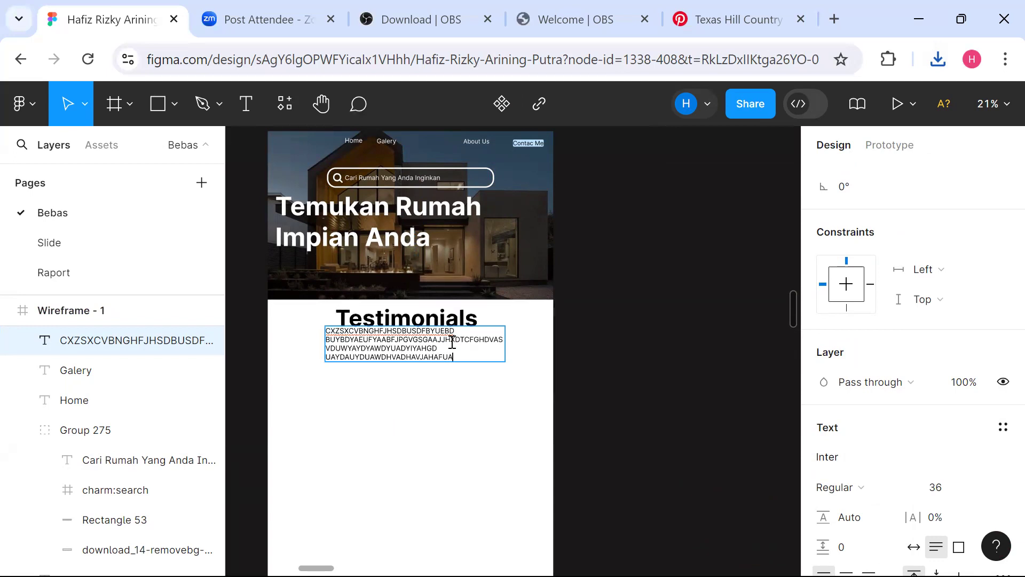
left_click_drag(524, 343, 396, 352)
scroll(396, 352, "left", 5)
left_click(734, 435)
scroll(734, 435, "left", 1)
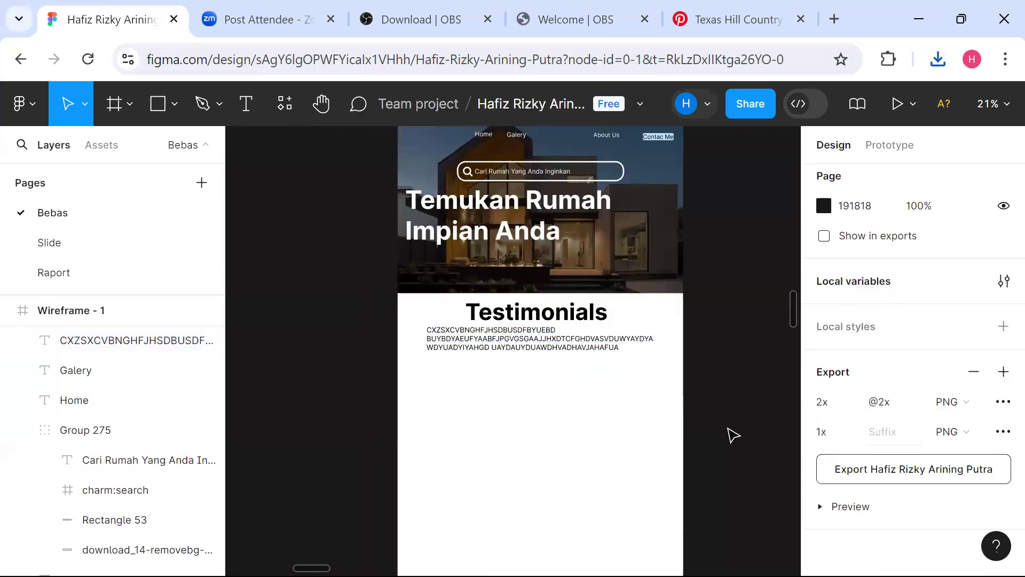
Draw a rectangle about 480 × 619 below the placeholder text at about X 101, Y 1307.
scroll(735, 435, "up", 3)
scroll(735, 436, "down", 5)
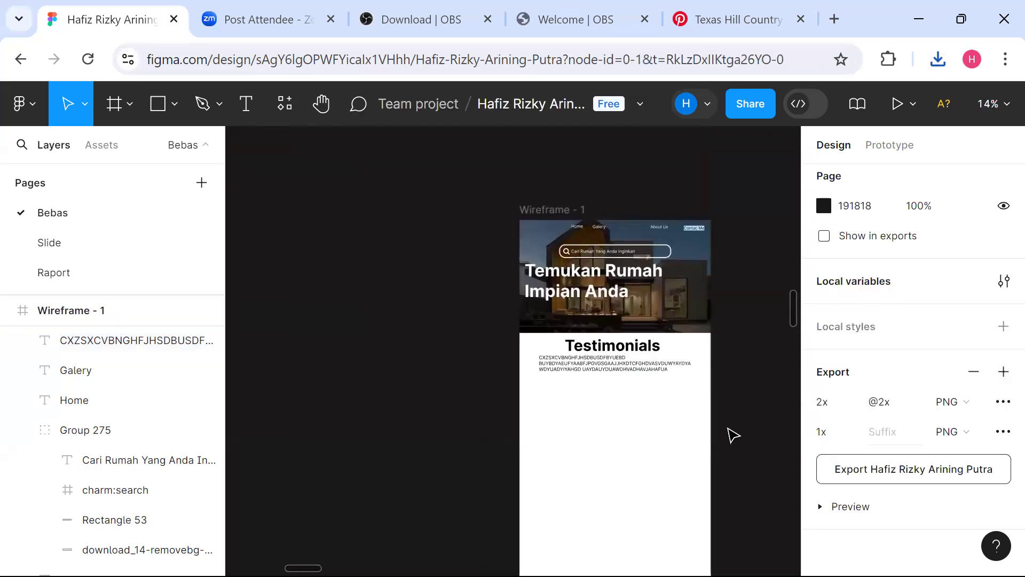
scroll(734, 435, "down", 3)
left_click(175, 103)
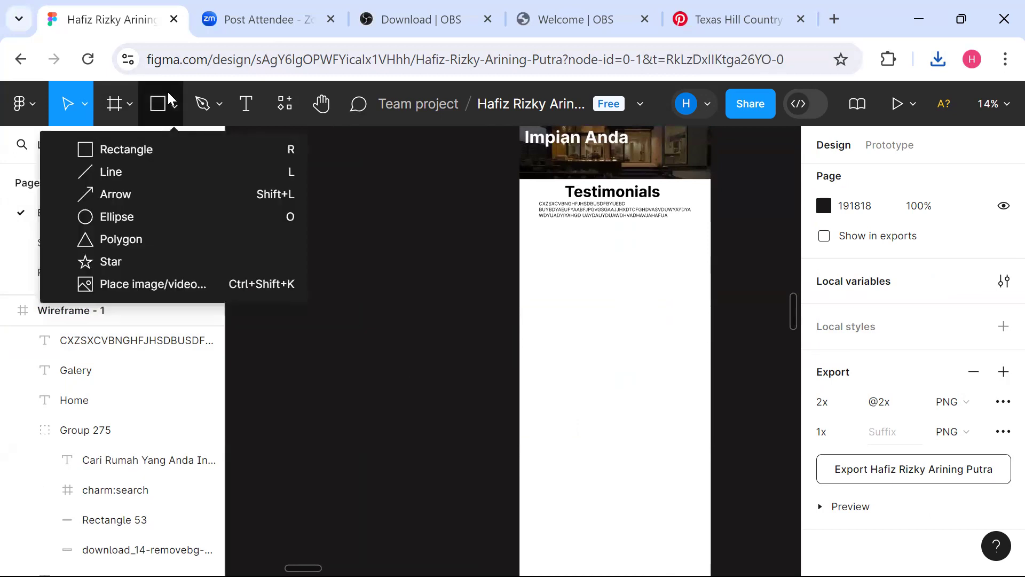
left_click(174, 149)
mouse_move(536, 244)
left_mouse_down()
mouse_move(577, 317)
mouse_move(607, 330)
mouse_move(595, 272)
mouse_move(604, 315)
mouse_move(590, 303)
left_mouse_up()
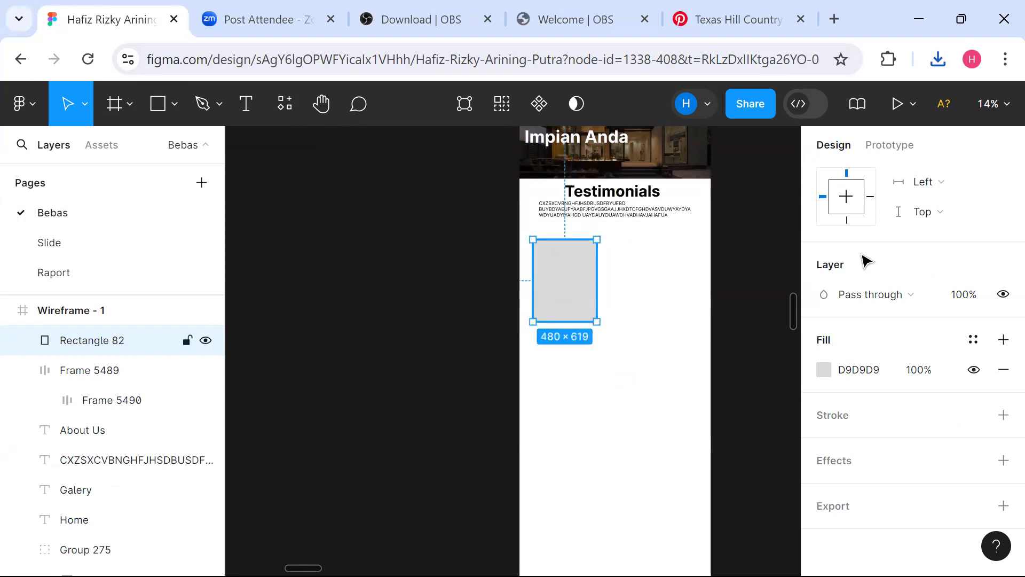
Set the grey rectangle's corner radius to 30 and move it to about X 38, Y 1250.
scroll(900, 341, "up", 3)
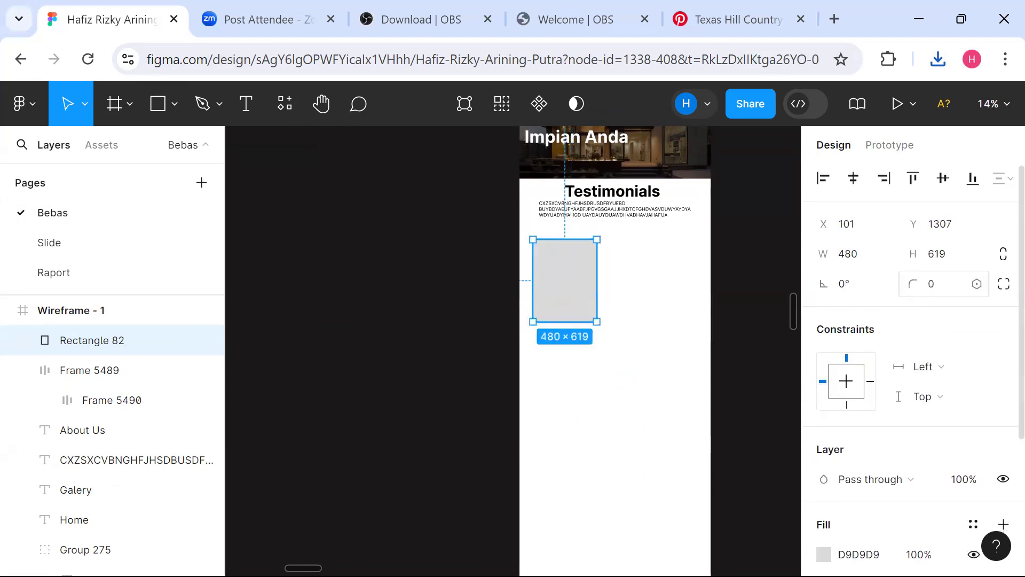
left_click_drag(913, 283, 153, 331)
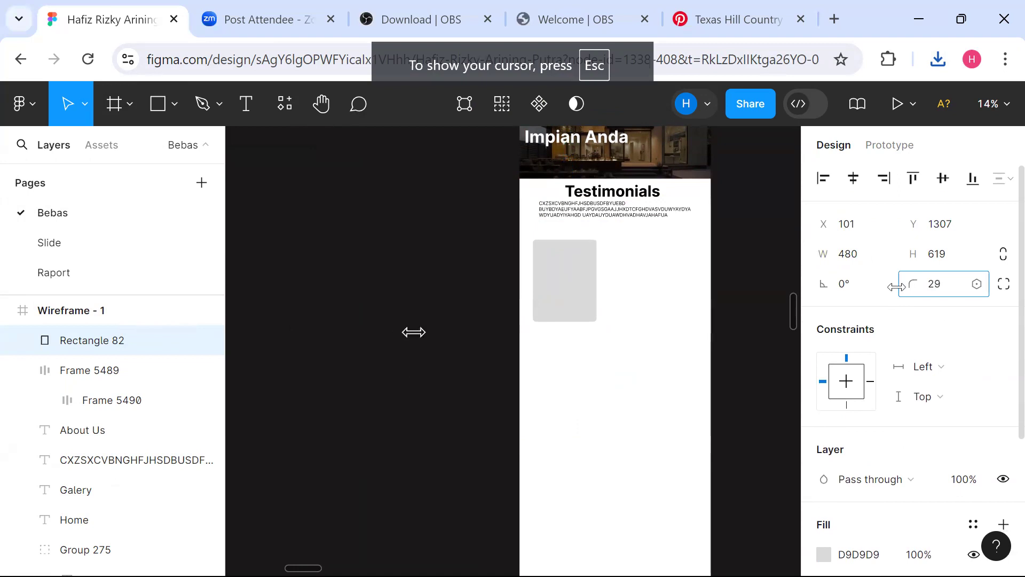
left_click(555, 387)
scroll(555, 387, "right", 1)
scroll(556, 387, "up", 2)
mouse_move(458, 357)
left_mouse_down()
mouse_move(451, 339)
mouse_move(447, 348)
left_mouse_up()
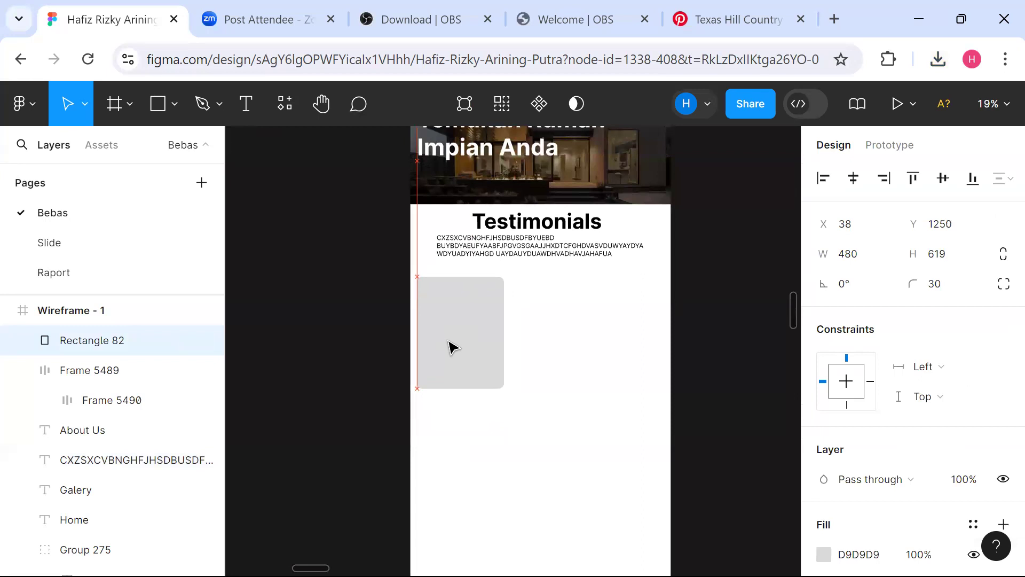
Try to move the first gallery house photo out of the Rumah frame, and undo the move.
scroll(448, 342, "right", 3)
scroll(450, 342, "down", 3)
scroll(451, 345, "right", 6)
scroll(451, 344, "up", 1)
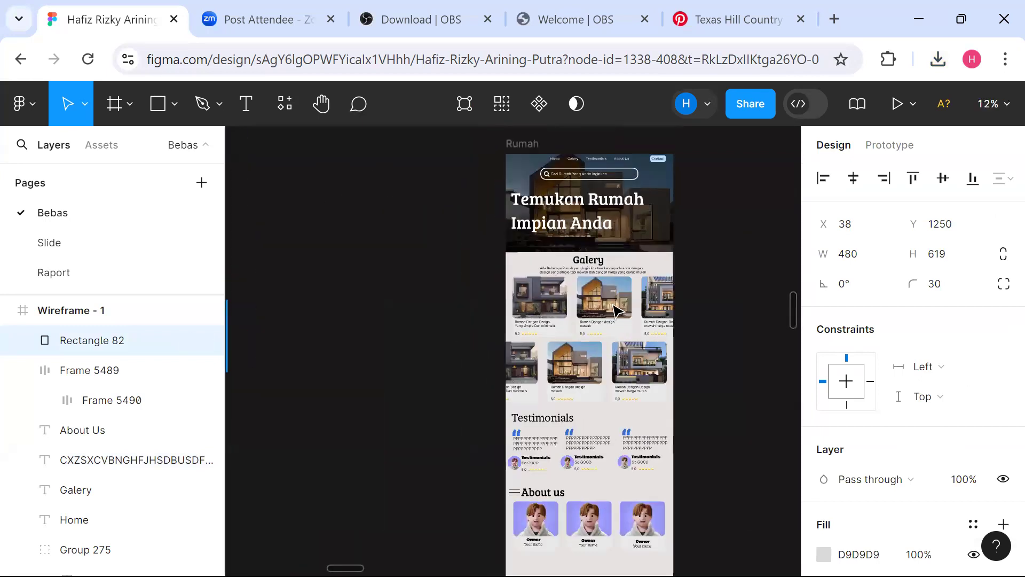
double_click(557, 306)
left_click_drag(557, 305, 426, 349)
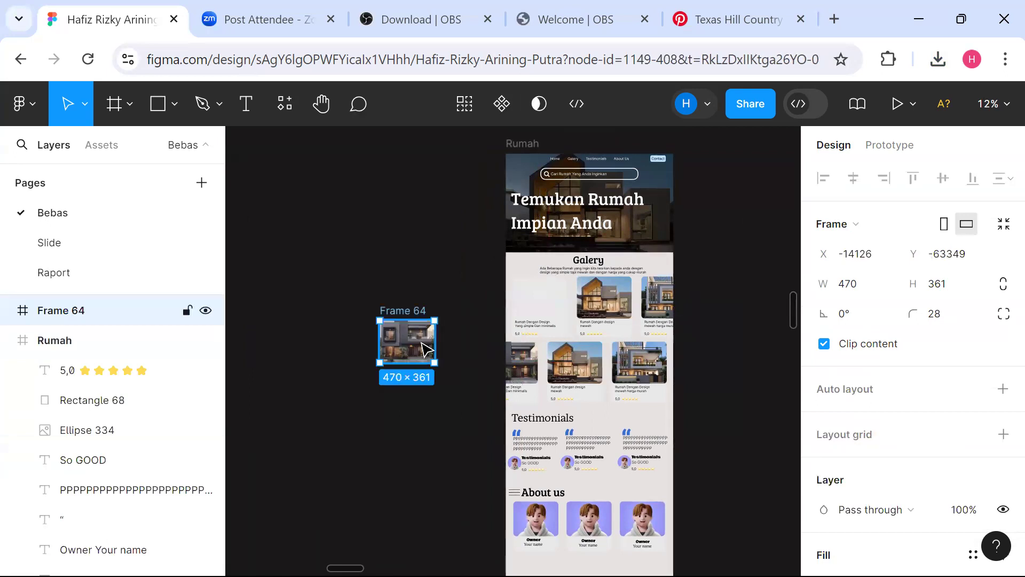
key("ctrl+z")
Place a copy of the Rumah frame's first gallery house photo over the upper part of the grey rectangle in Wireframe - 1.
left_click_drag(528, 318, 350, 299)
scroll(421, 377, "up", 3)
scroll(350, 300, "up", 3)
left_click(543, 373)
scroll(544, 375, "up", 2)
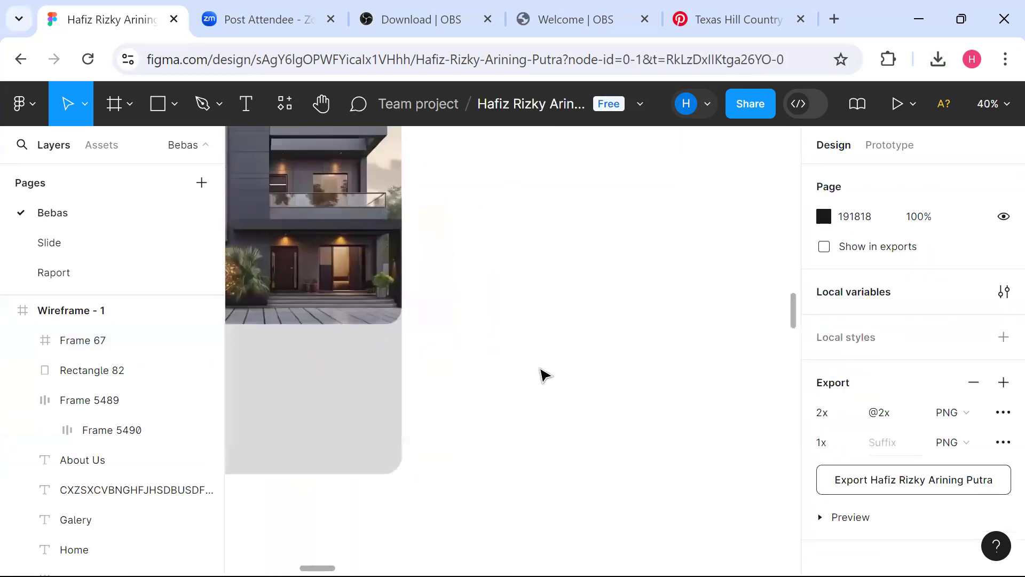
Resize the grey rectangle behind the house photo in Wireframe - 1 to about 470 × 545.
scroll(542, 374, "up", 3)
mouse_move(512, 372)
left_mouse_down()
mouse_move(500, 372)
mouse_move(513, 374)
mouse_move(508, 362)
left_mouse_up()
left_click(646, 404)
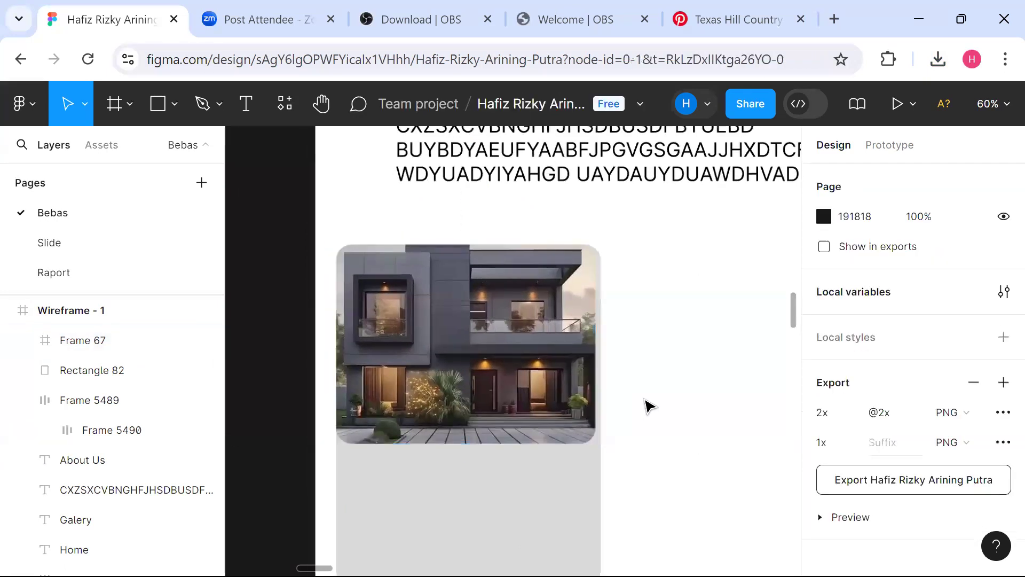
scroll(641, 400, "down", 3)
left_click(588, 456)
left_click_drag(605, 509, 616, 496)
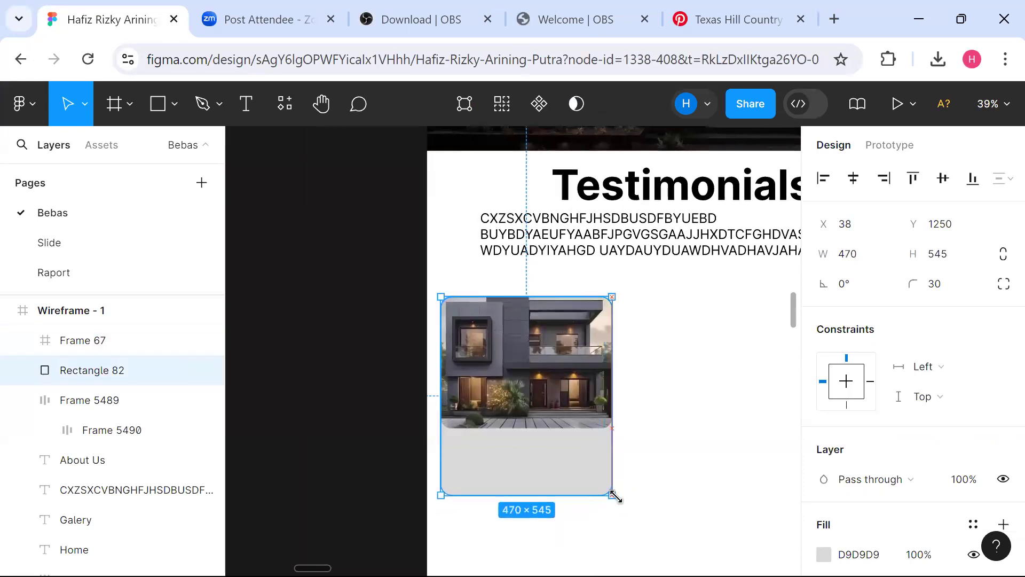
Group the house photo with its grey rectangle and move the group to about X 33, Y 1268.
left_click(662, 496)
left_click_drag(683, 461, 561, 430)
key("ctrl+g")
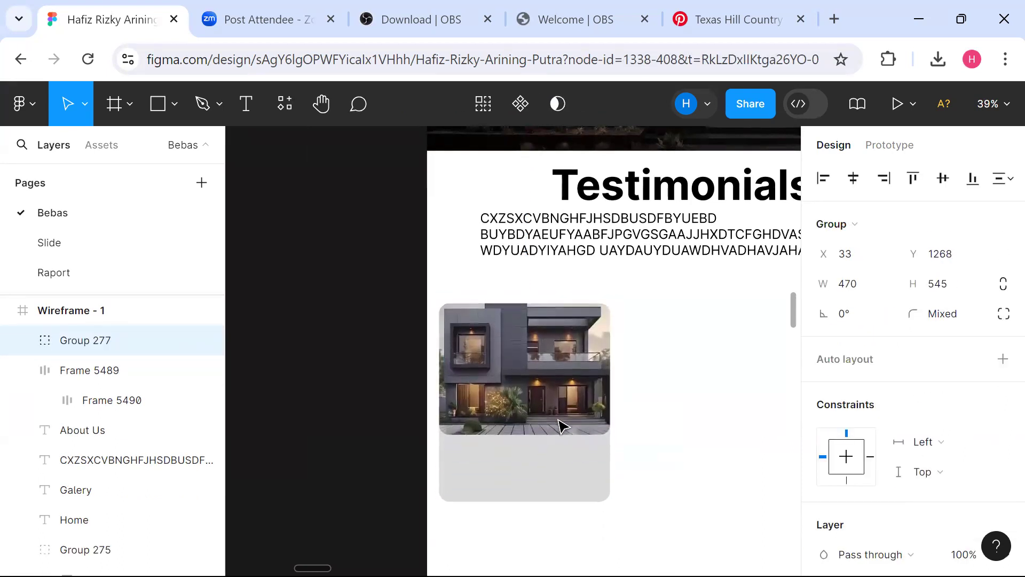
left_click(693, 439)
Try a linear gradient fill on the card's house photo, and restore its image fill.
scroll(693, 441, "down", 3)
scroll(694, 443, "right", 1)
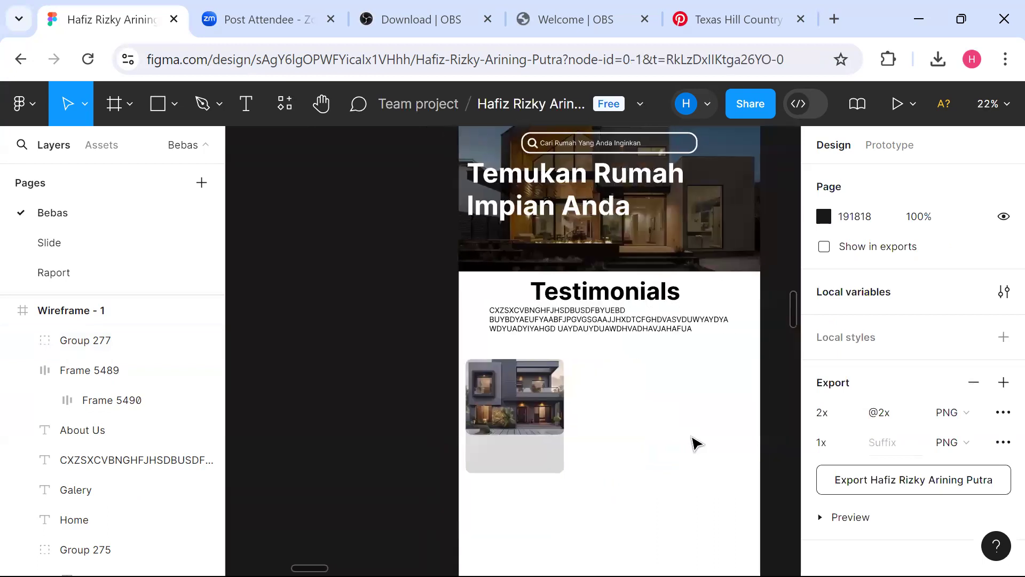
scroll(695, 444, "up", 2)
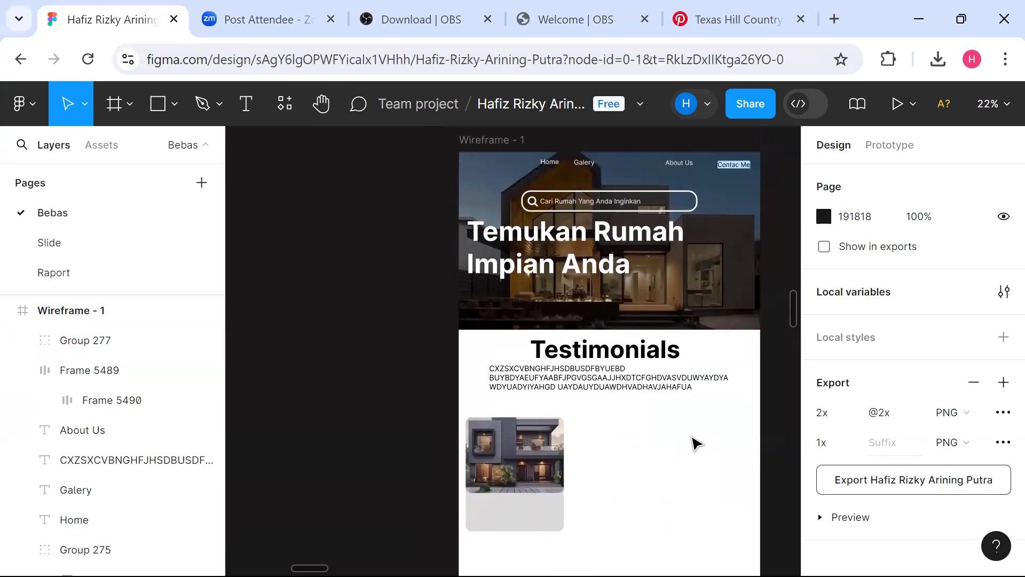
scroll(693, 441, "right", 3)
scroll(613, 295, "left", 1)
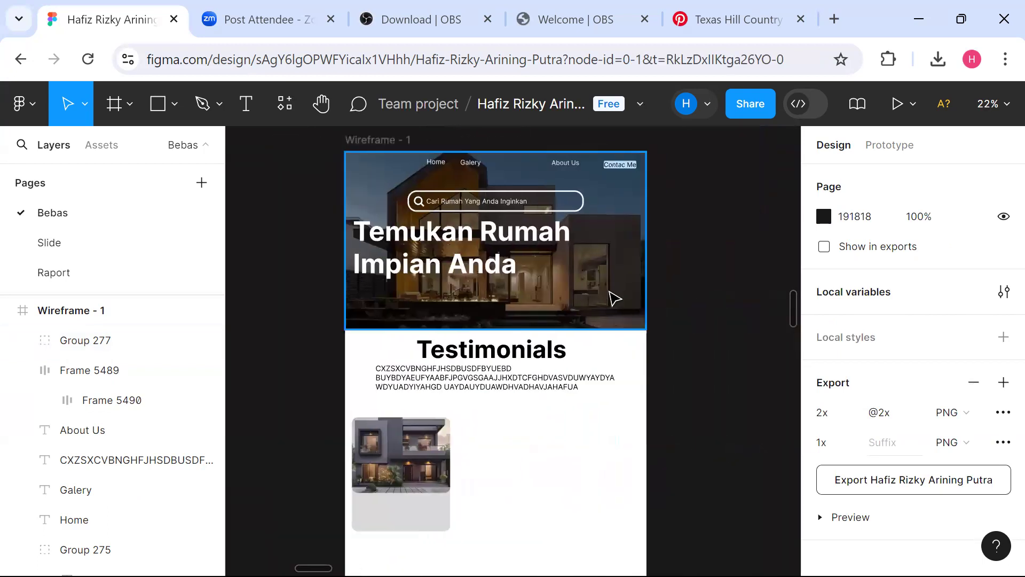
double_click(398, 485)
scroll(876, 438, "down", 5)
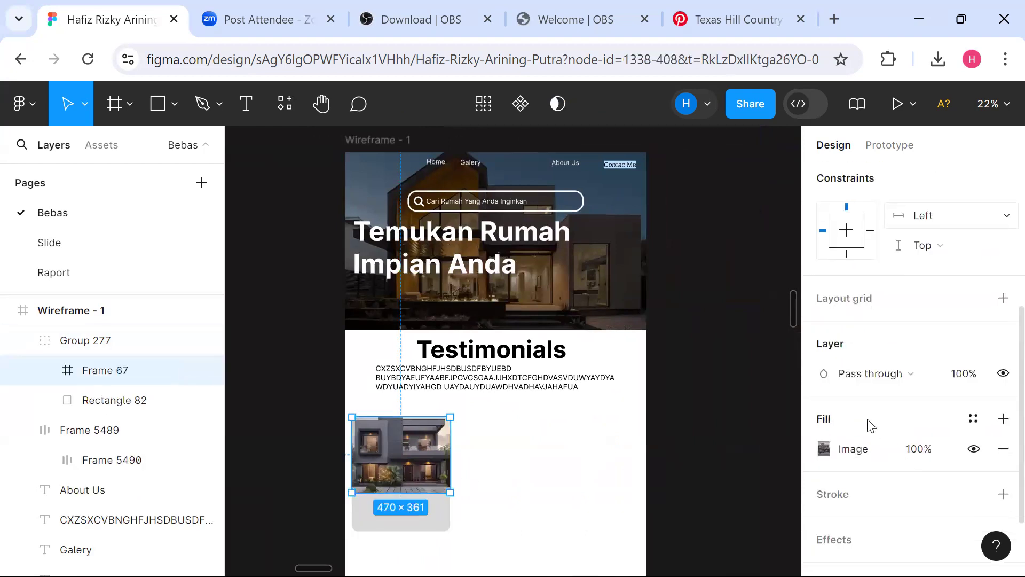
left_click(850, 453)
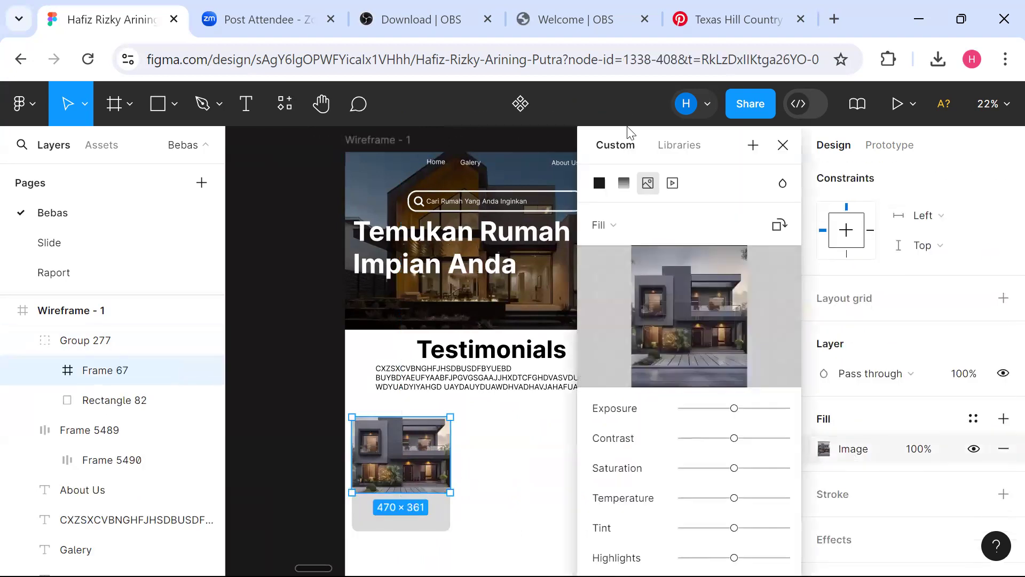
left_click(623, 187)
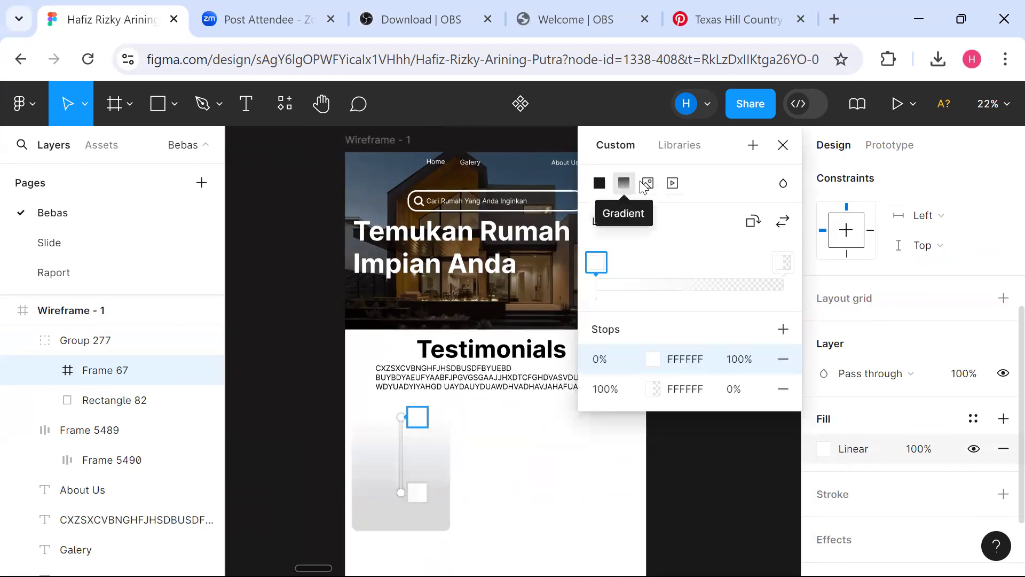
left_click(645, 183)
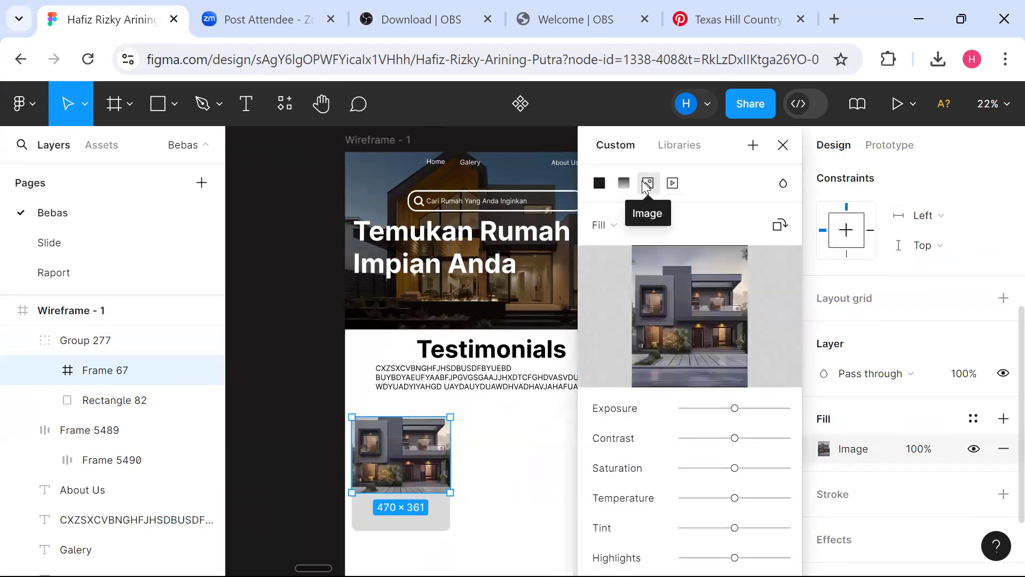
left_click(691, 315)
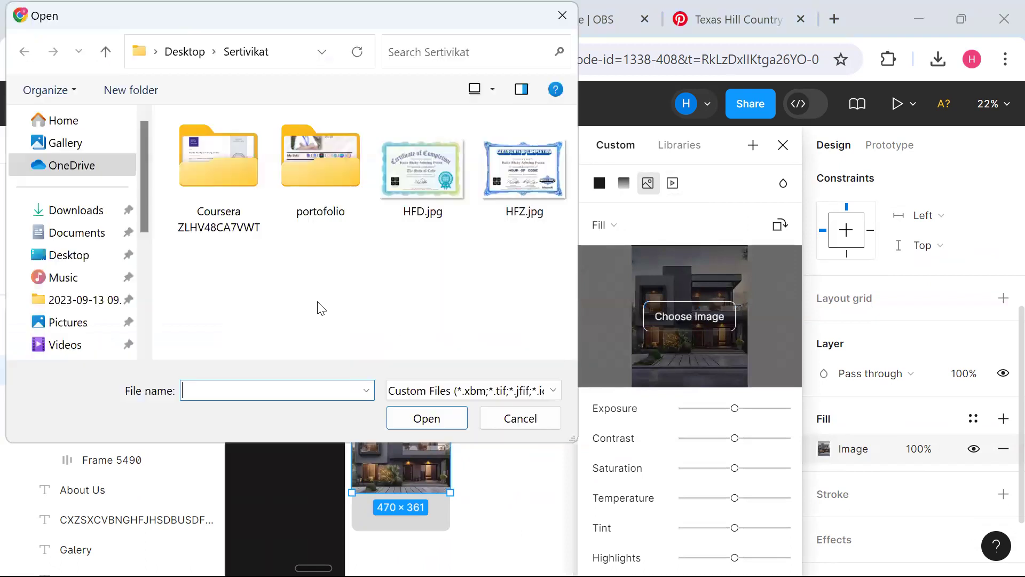
left_click(75, 210)
scroll(344, 296, "down", 5)
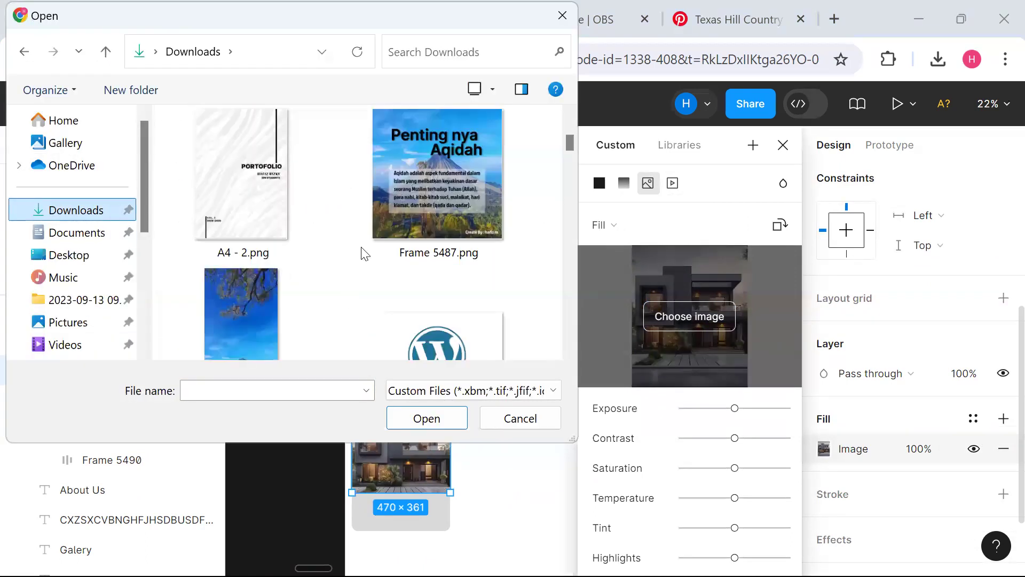
scroll(363, 254, "down", 8)
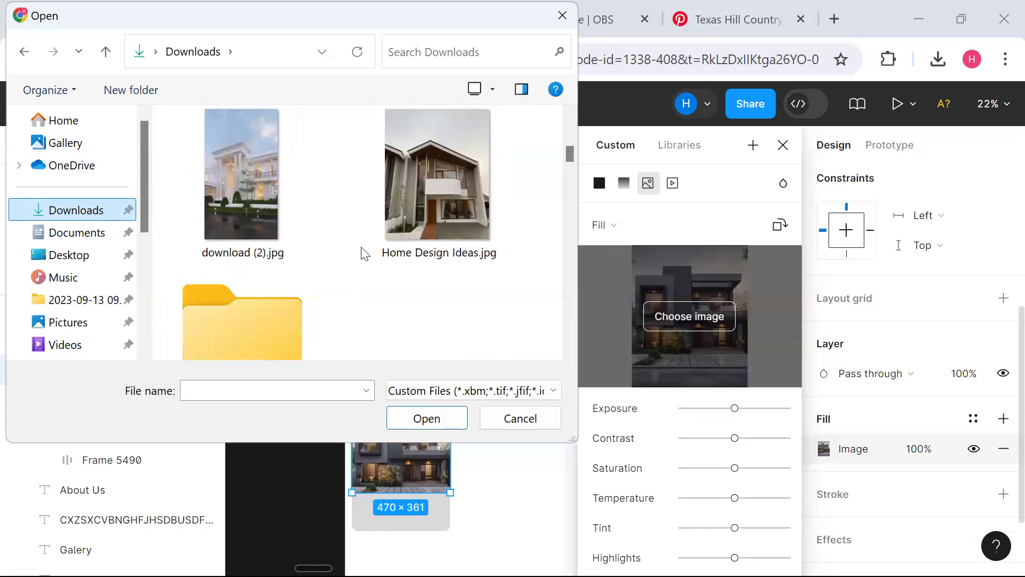
scroll(362, 254, "up", 5)
scroll(362, 252, "down", 7)
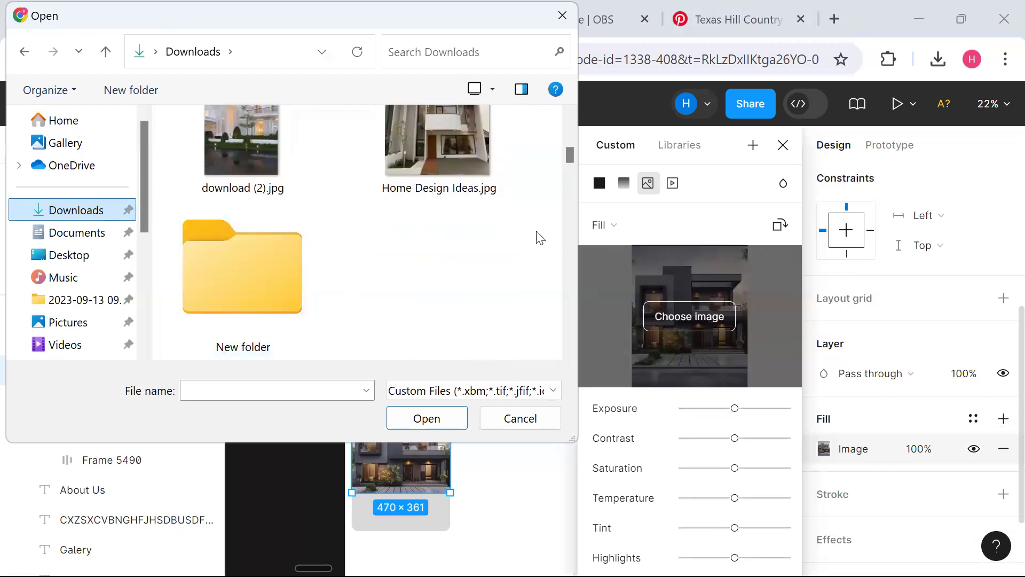
left_click(488, 418)
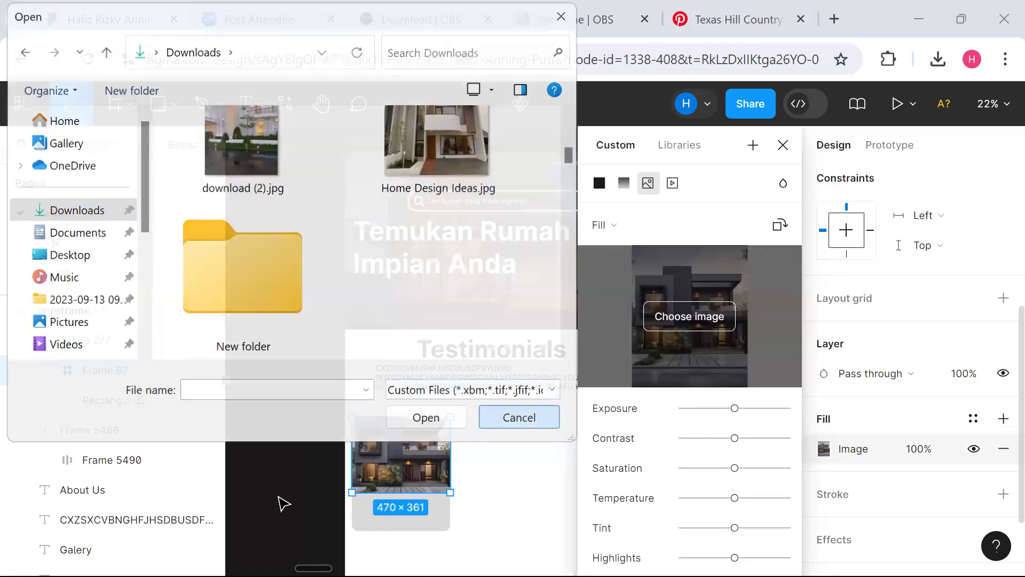
Place a copy of the hero section's house photo on the empty canvas beside Wireframe - 1.
left_click(379, 314)
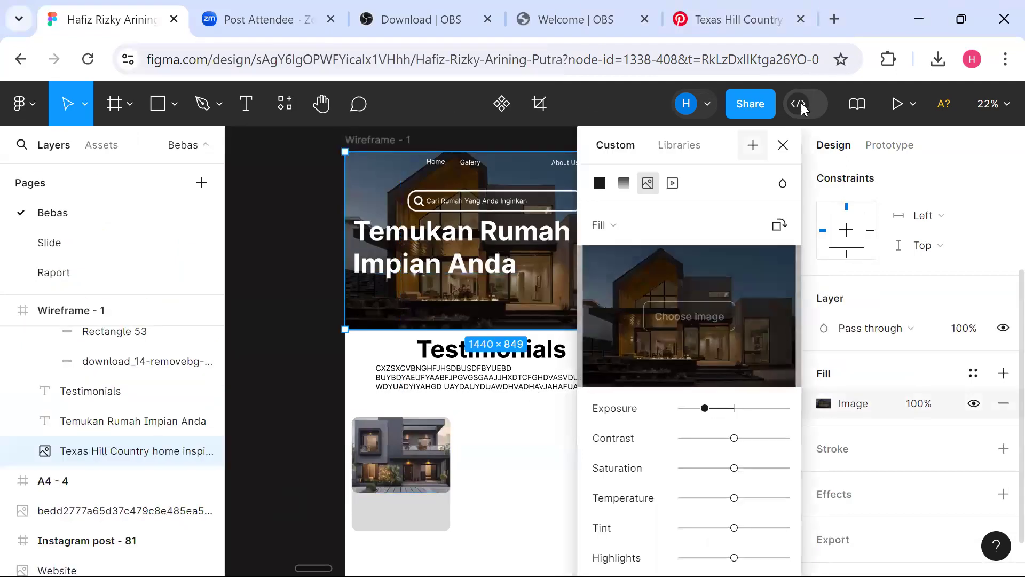
left_click(782, 145)
left_click(671, 360)
left_click(630, 319)
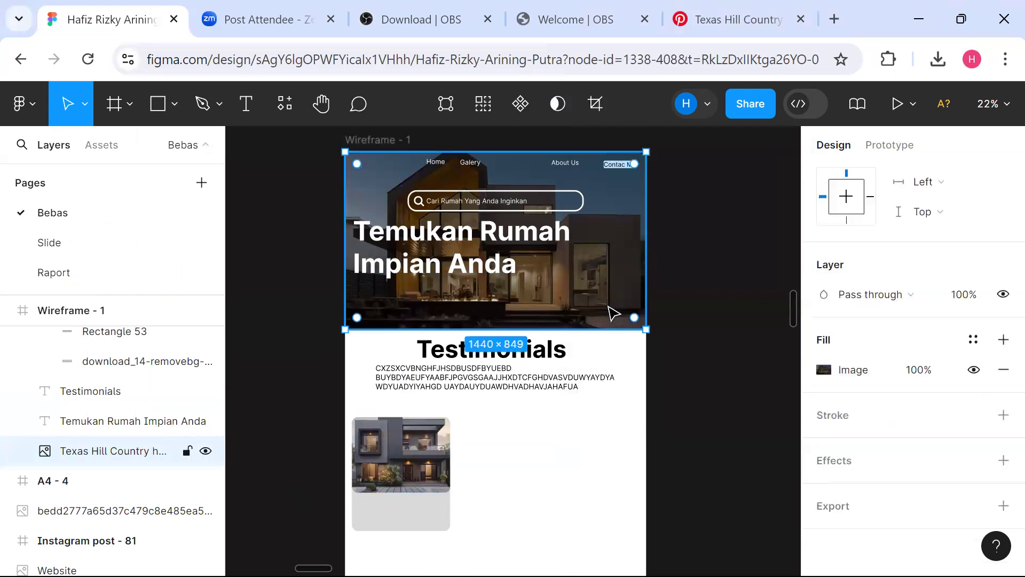
left_click_drag(614, 314, 724, 394)
Scale the copied hero photo down to about 797 × 470 and round its corners.
scroll(675, 397, "down", 3)
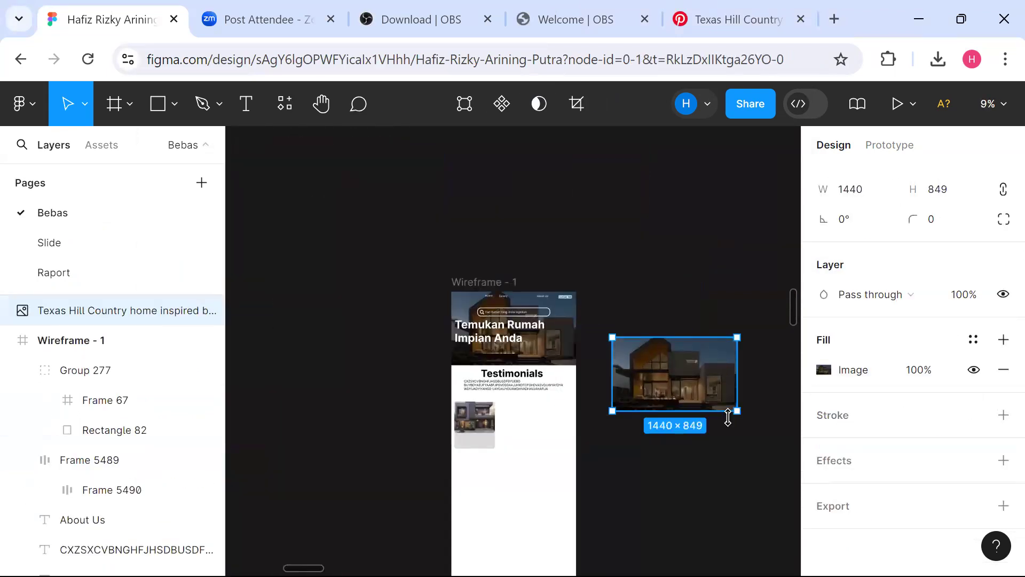
scroll(731, 421, "up", 2)
scroll(735, 422, "up", 3)
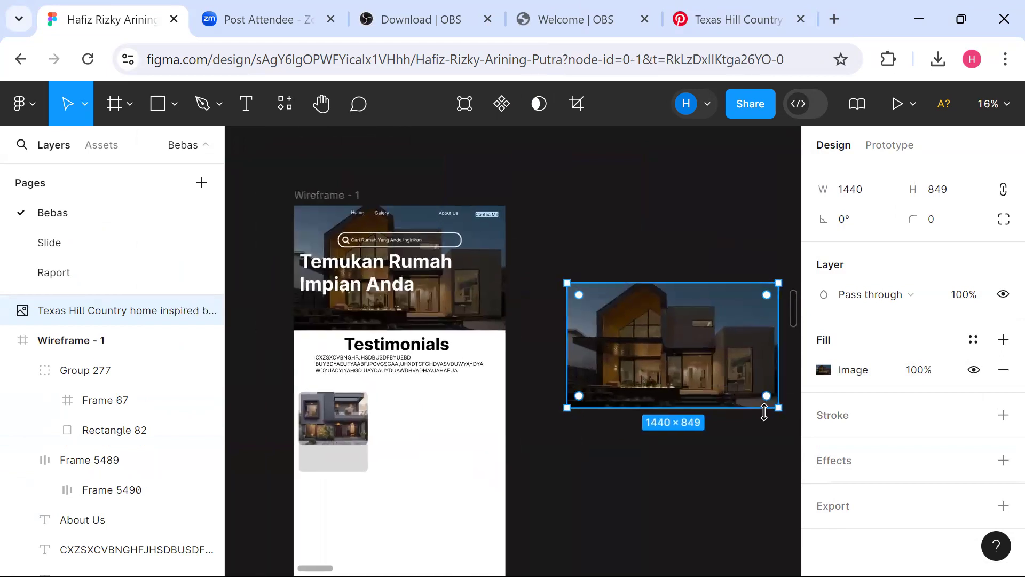
left_click_drag(780, 414, 516, 343)
scroll(550, 435, "up", 3)
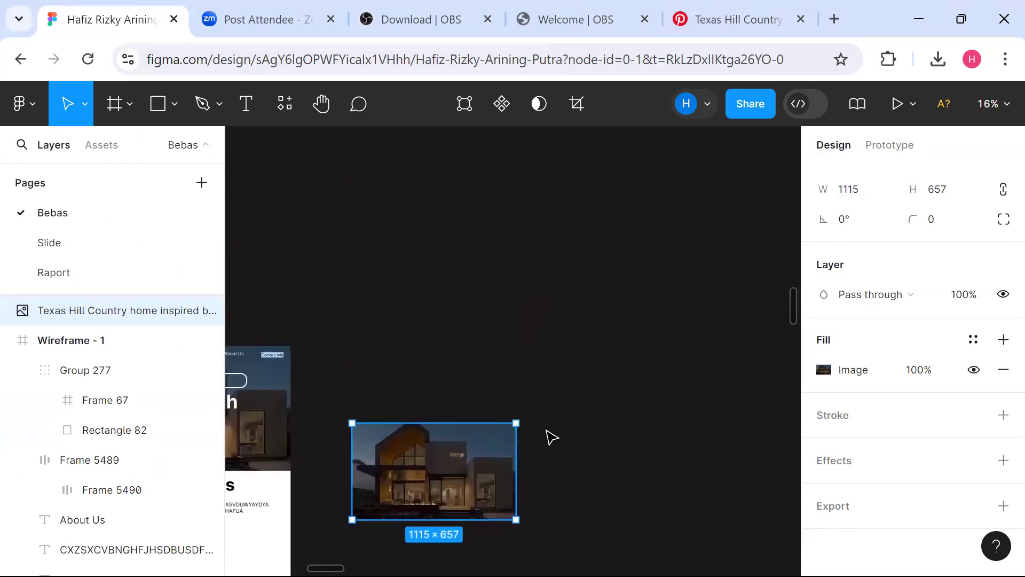
mouse_move(484, 498)
left_mouse_down()
mouse_move(469, 486)
mouse_move(499, 492)
left_mouse_up()
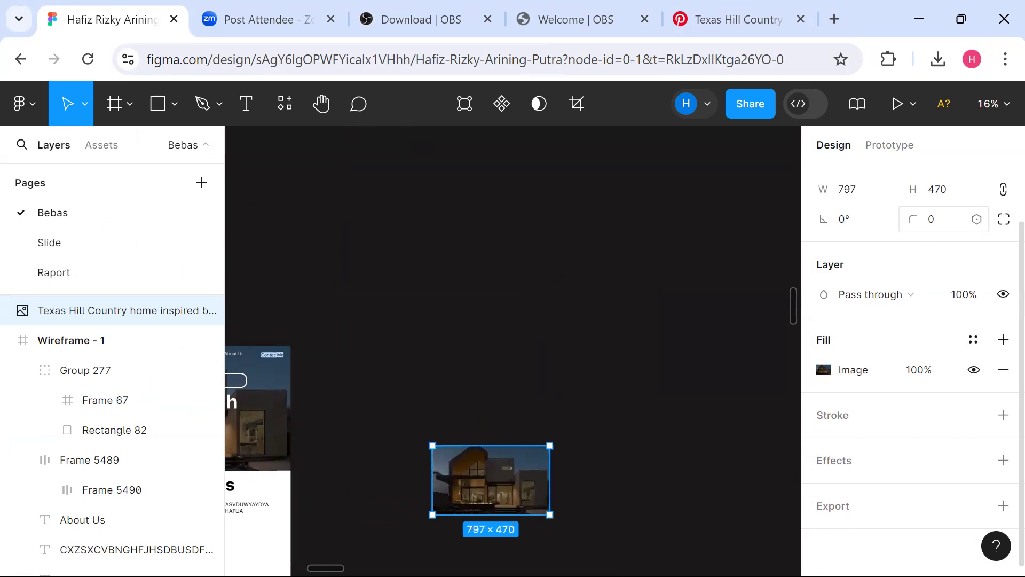
left_click_drag(913, 219, 324, 266)
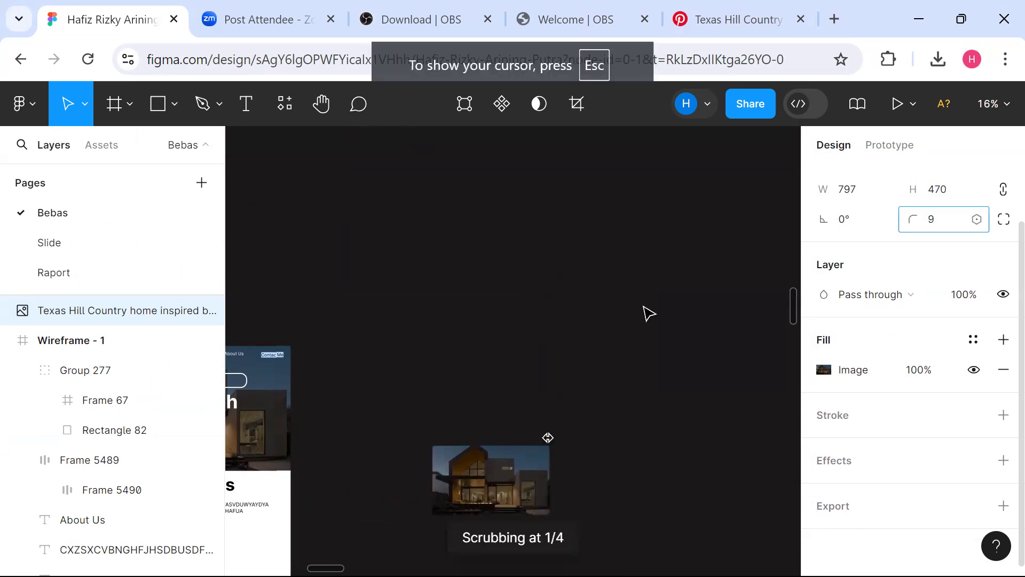
left_click(607, 318)
Delete the scaled hero photo copy from the canvas beside Wireframe - 1.
scroll(607, 319, "left", 9)
scroll(607, 319, "down", 2)
scroll(568, 415, "right", 6)
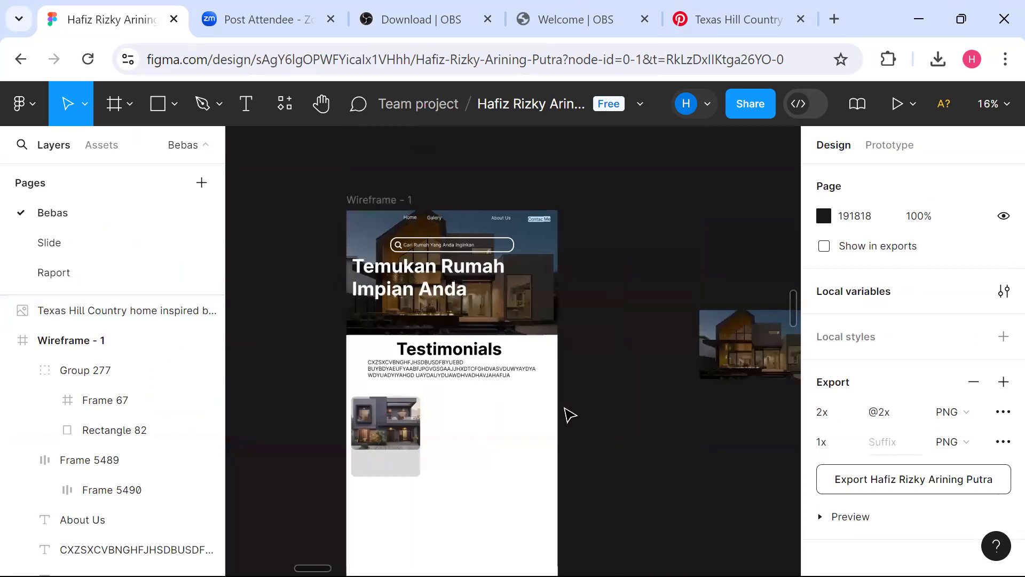
scroll(572, 415, "down", 2)
left_click(721, 261)
key("Delete")
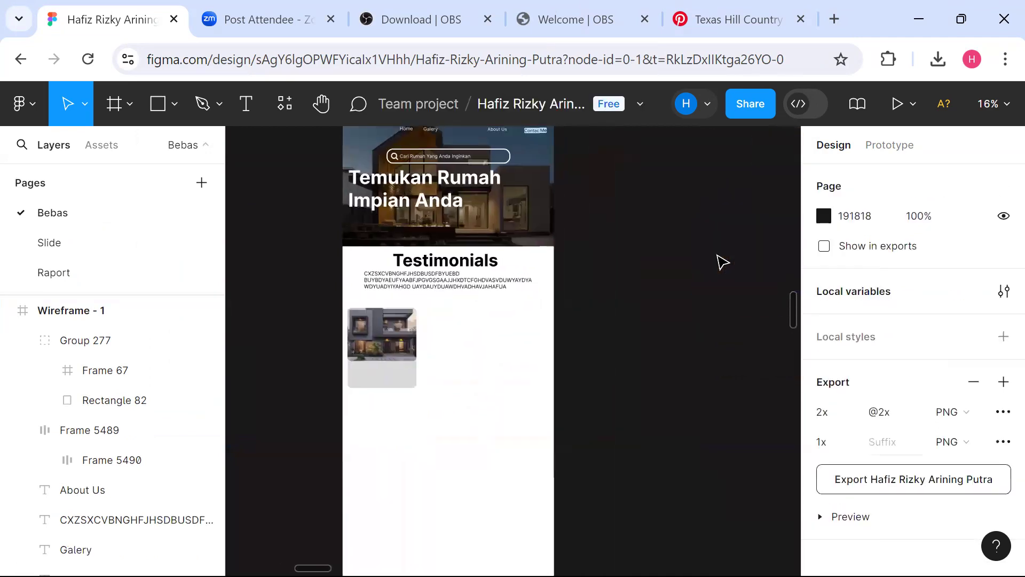
Place a copy of the house card to the right of the first card, below the description text.
left_click(396, 363)
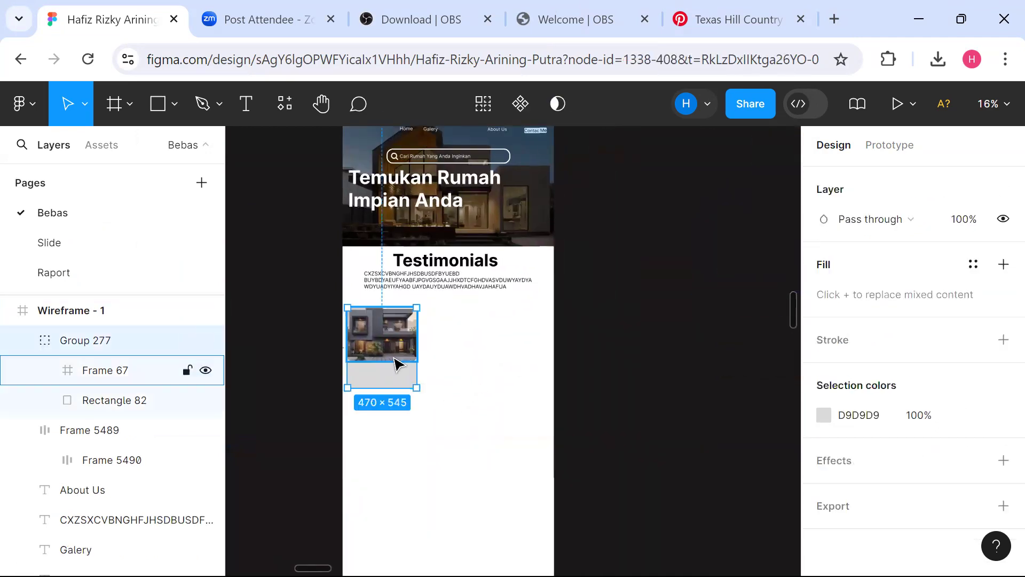
key("ctrl+d")
mouse_move(396, 363)
left_mouse_down()
mouse_move(483, 376)
mouse_move(444, 352)
mouse_move(398, 359)
left_mouse_up()
left_click(609, 391)
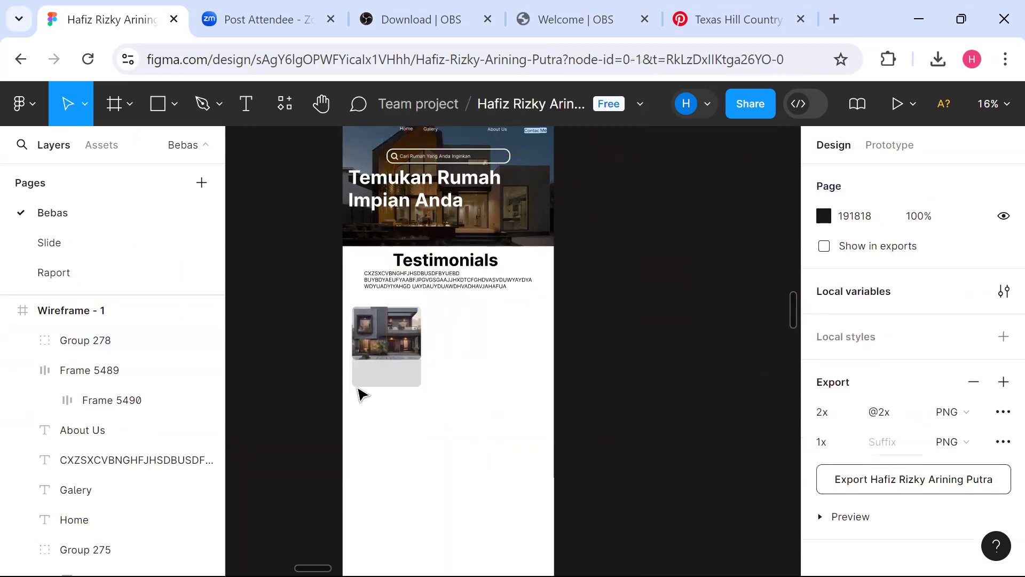
left_click(402, 378)
key("ctrl+d")
left_click_drag(403, 373, 488, 359)
key("ctrl+d")
left_click(400, 355)
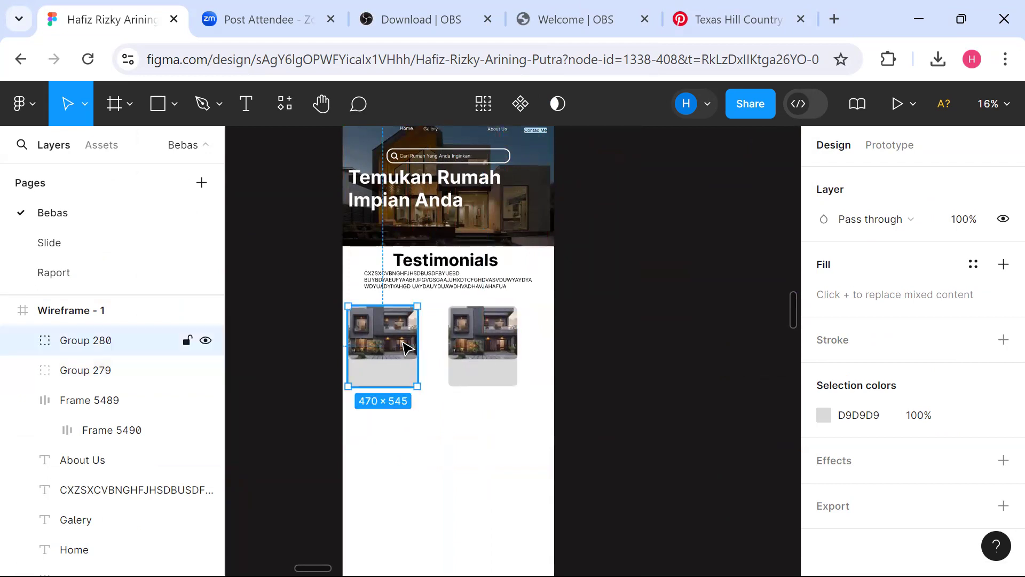
Place a third house card over the right edge of Wireframe - 1 and nest it inside that frame.
left_click_drag(404, 347, 408, 347)
left_click_drag(487, 362, 565, 364)
key("ctrl+d")
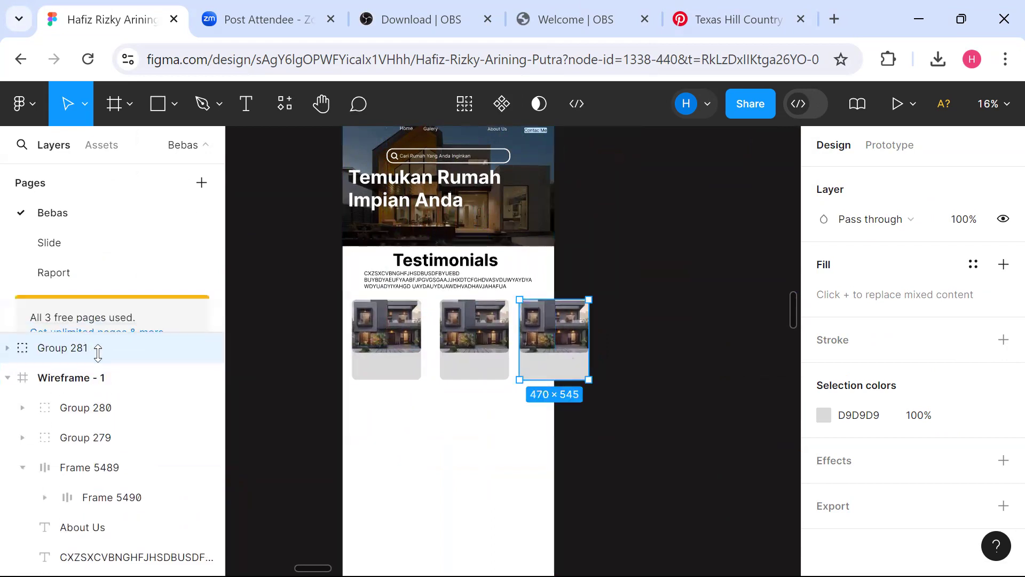
left_click_drag(94, 355, 98, 410)
Try a duplicate row of the three house cards below the first row, and delete the duplicates.
left_click(636, 366)
left_click_drag(387, 379, 138, 407)
left_click_drag(631, 373, 353, 449)
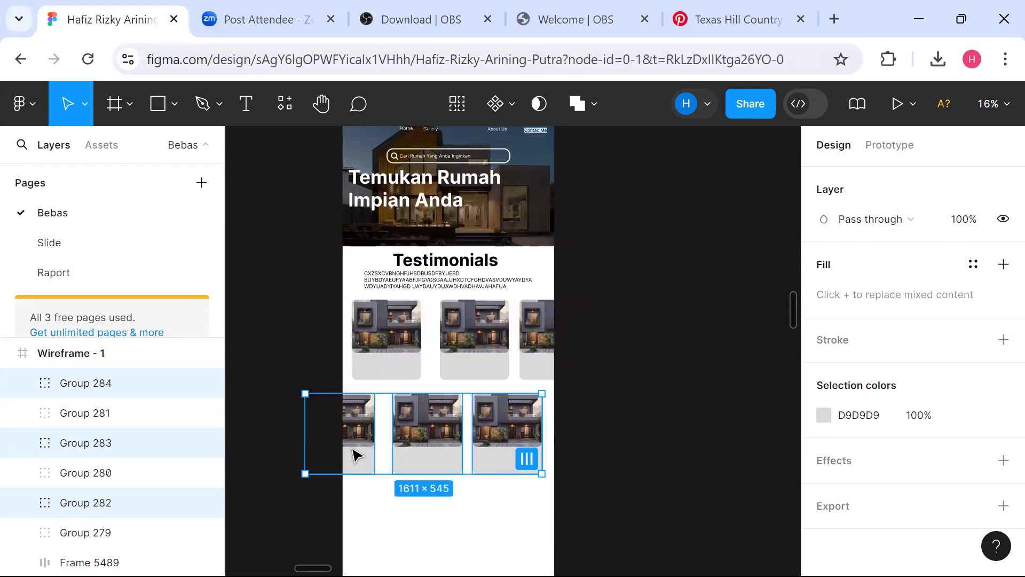
key("Delete")
Delete the middle and right house cards, keeping only the first card in the row.
scroll(354, 453, "up", 3, "ctrl")
left_click(600, 358)
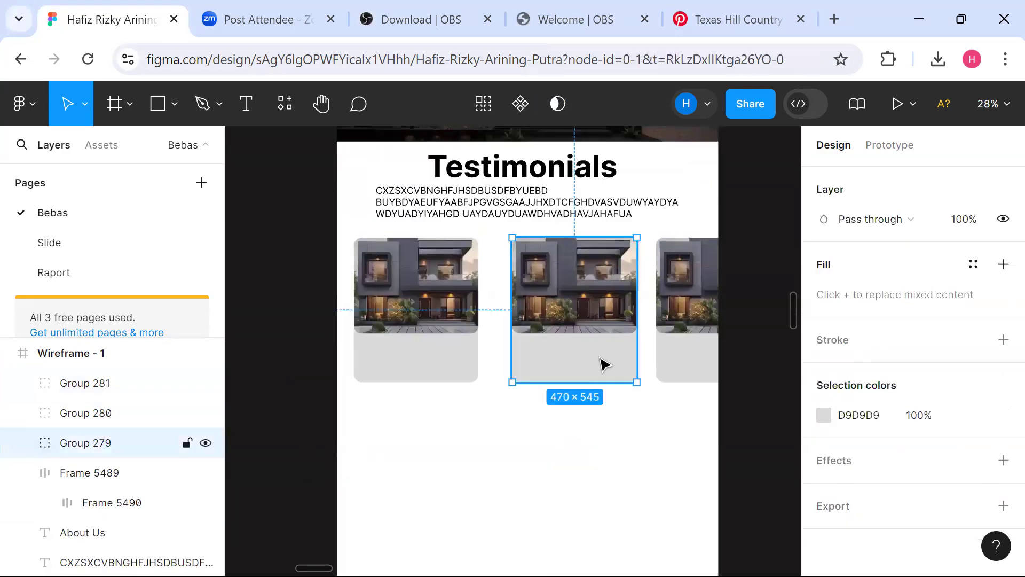
key("Delete")
key("ctrl+z")
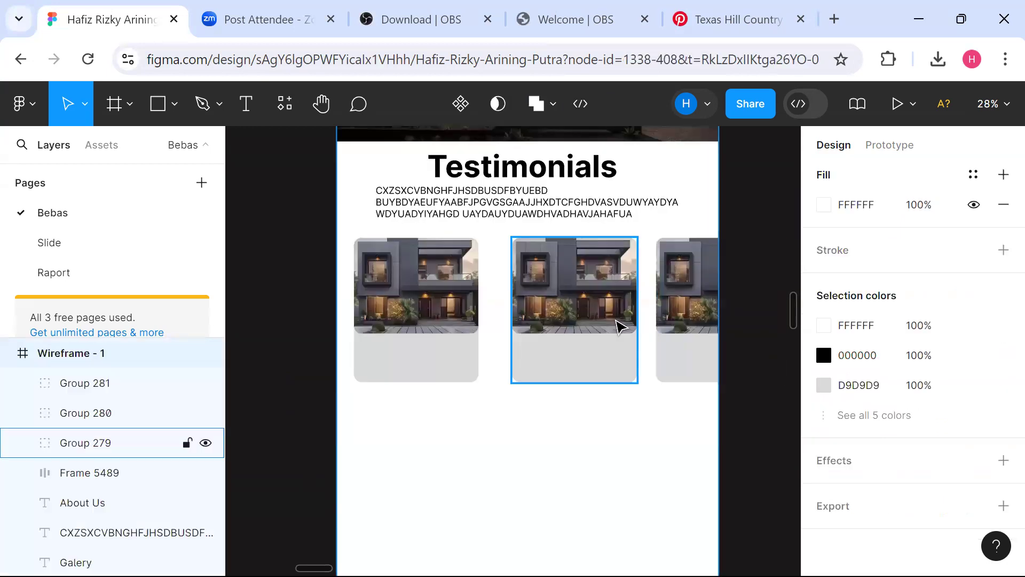
left_click(618, 325)
key("Delete")
left_click(716, 371)
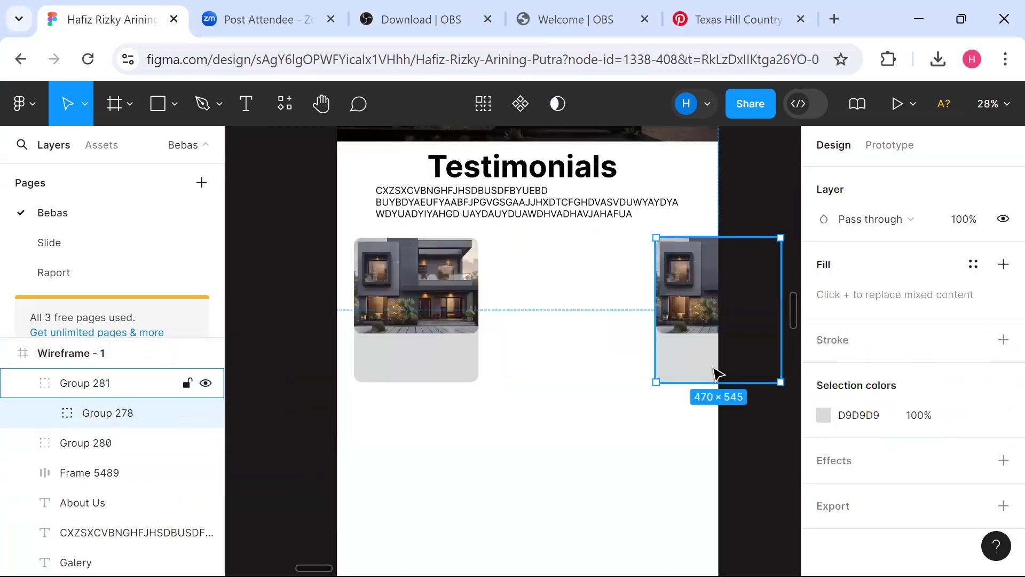
key("Delete")
Place a copy of the description text over the house card's lower edge and replace its wording with "FGVASUYBABIAjadaudbiaw".
scroll(714, 368, "up", 4)
scroll(714, 368, "down", 5)
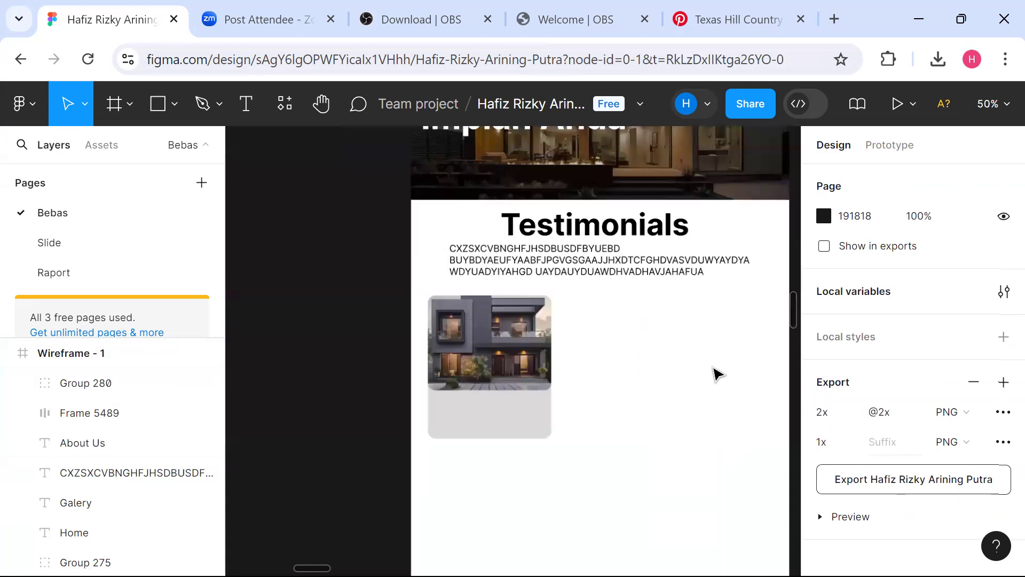
left_click(646, 282)
key("ctrl+d")
left_click_drag(645, 282, 688, 447)
double_click(688, 447)
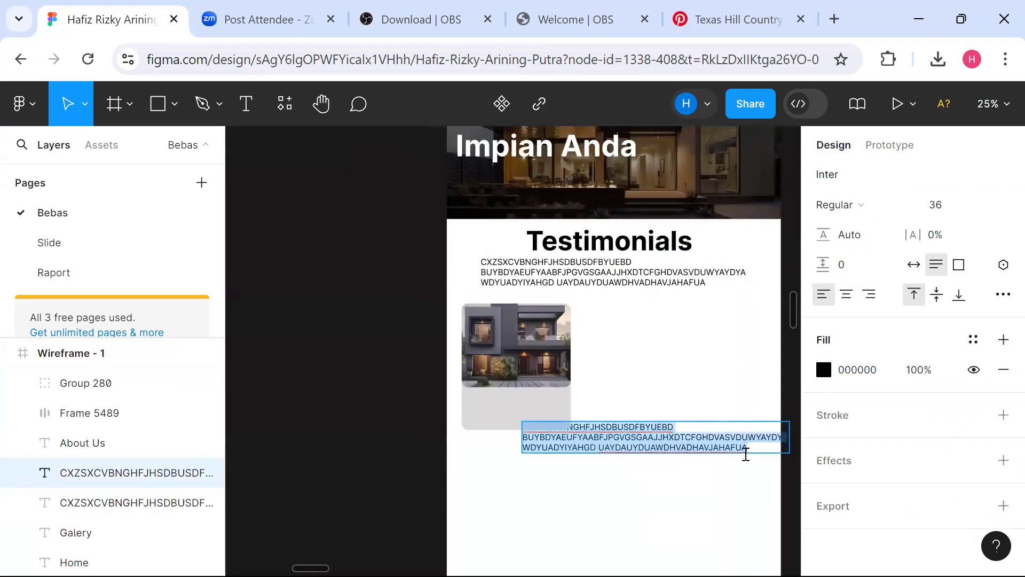
key("BackSpace")
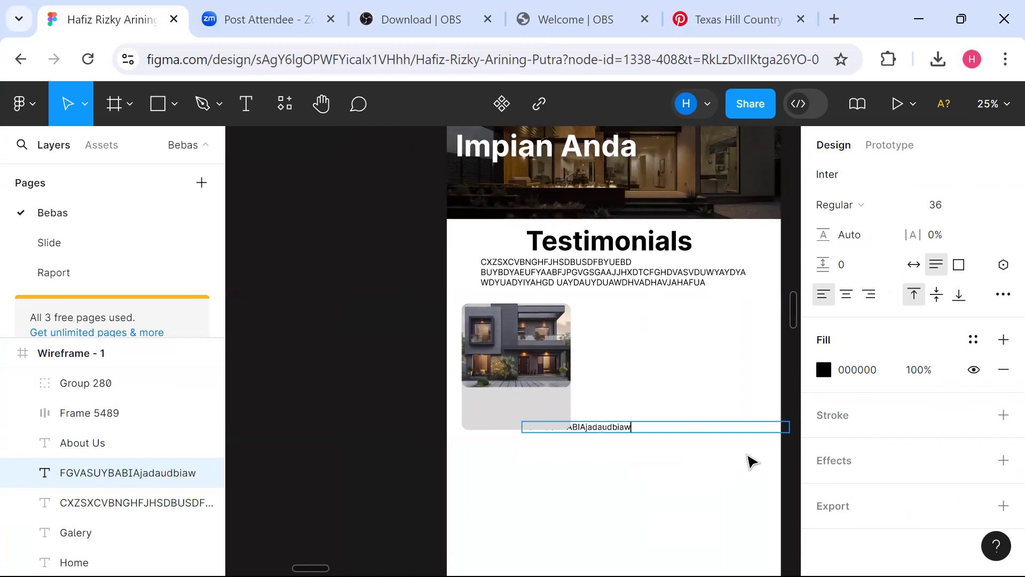
Finish the caption as "FGVASUYBABIAjadaudbiawbhka" and fit it over the house card's grey area in a text box about 433 wide.
key("Escape")
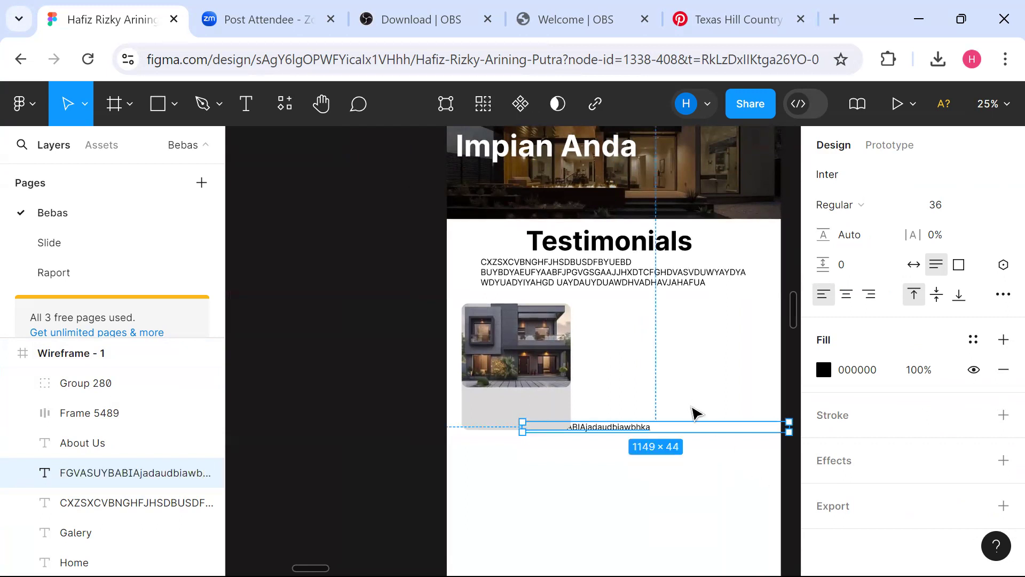
scroll(793, 435, "up", 4)
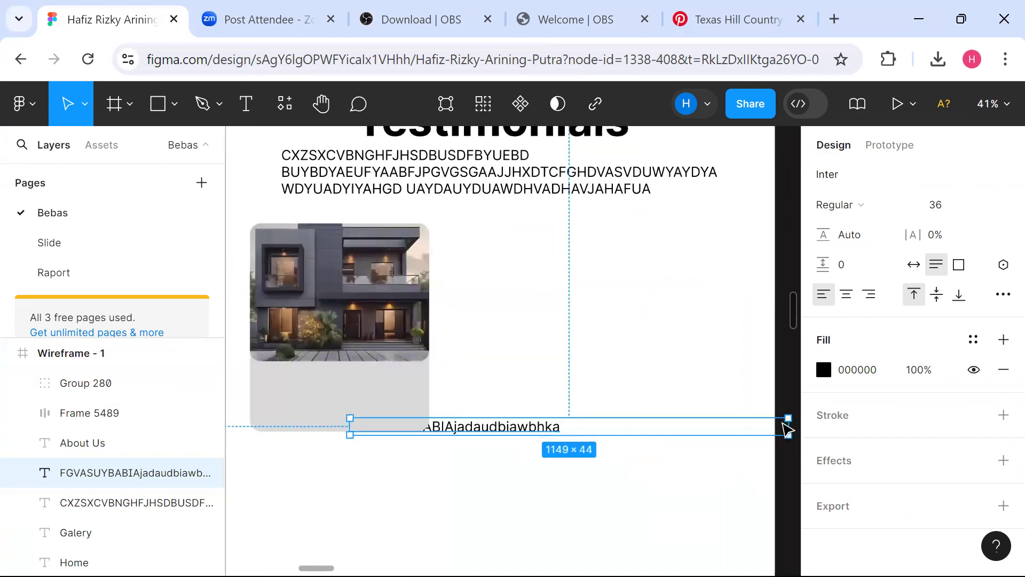
left_click_drag(770, 431, 520, 432)
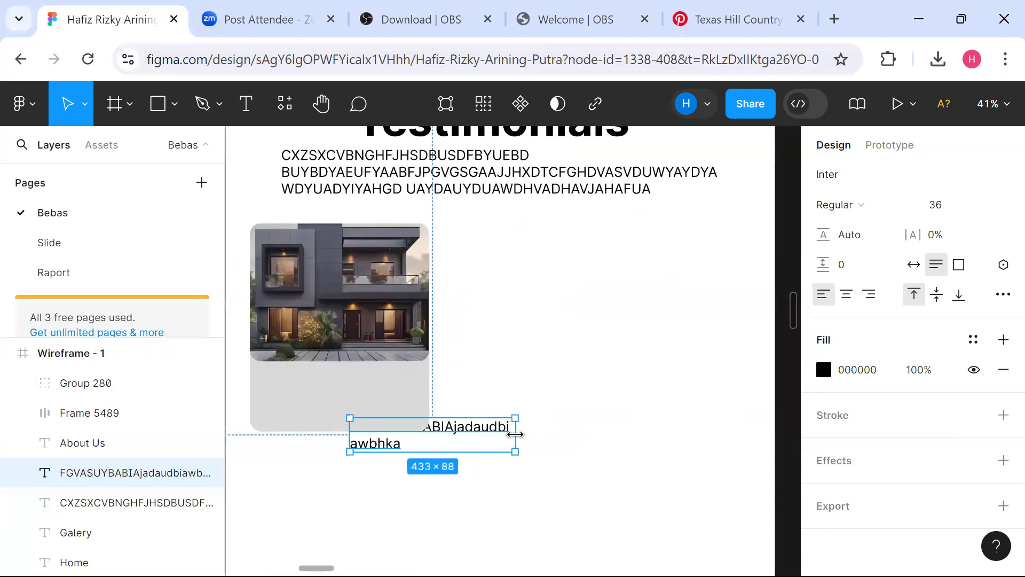
left_click_drag(467, 450, 396, 408)
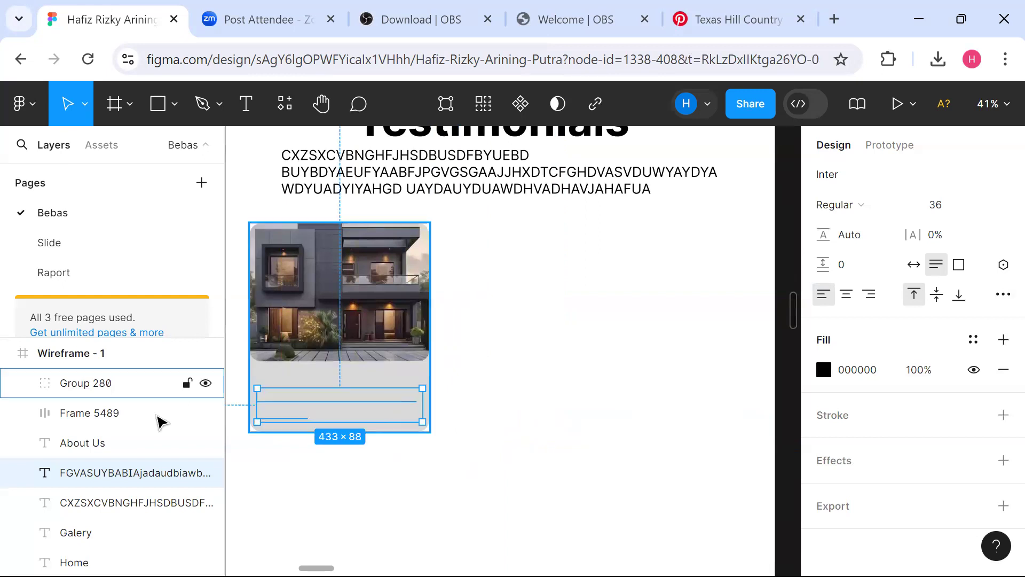
Bring the caption in front of the house card group and move it slightly up within the grey area.
left_click_drag(132, 488, 148, 404)
left_click_drag(133, 439, 107, 380)
left_click(383, 476)
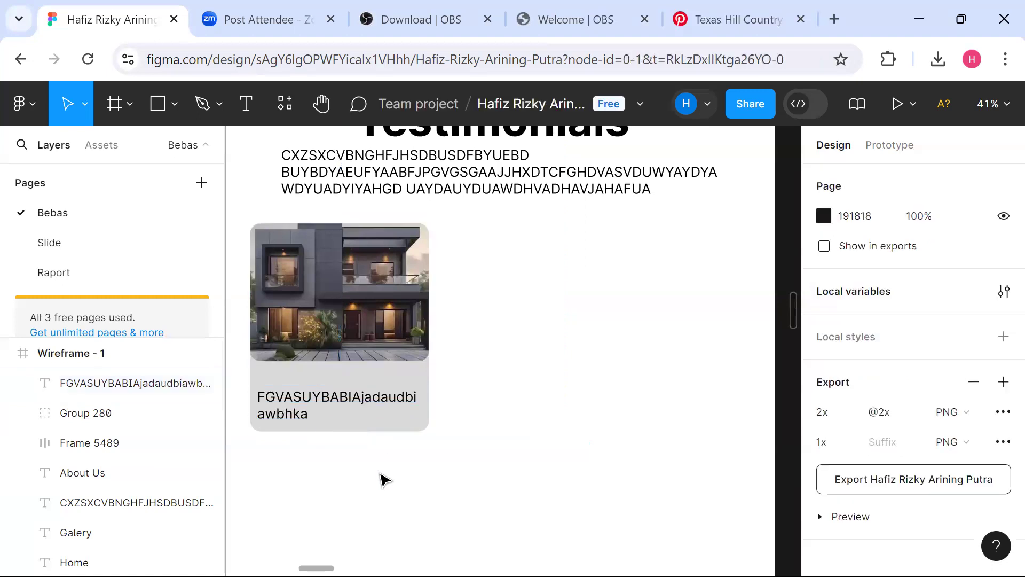
scroll(380, 474, "down", 3)
scroll(380, 474, "up", 4)
left_click(356, 433)
left_click_drag(356, 435, 356, 423)
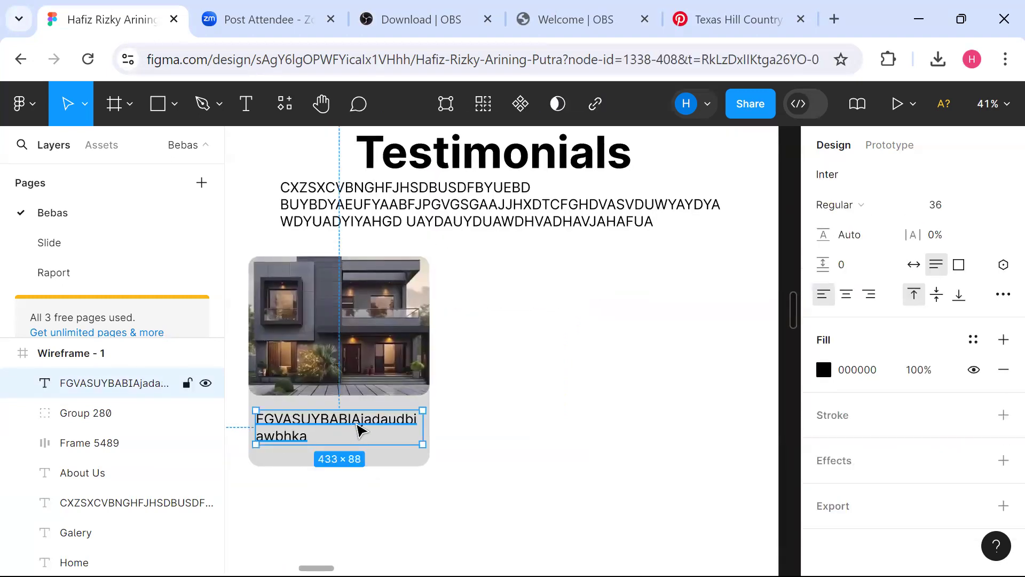
Try placing a copy of the house card without its caption to its right, and undo the placement.
scroll(357, 430, "down", 5)
left_click(339, 394)
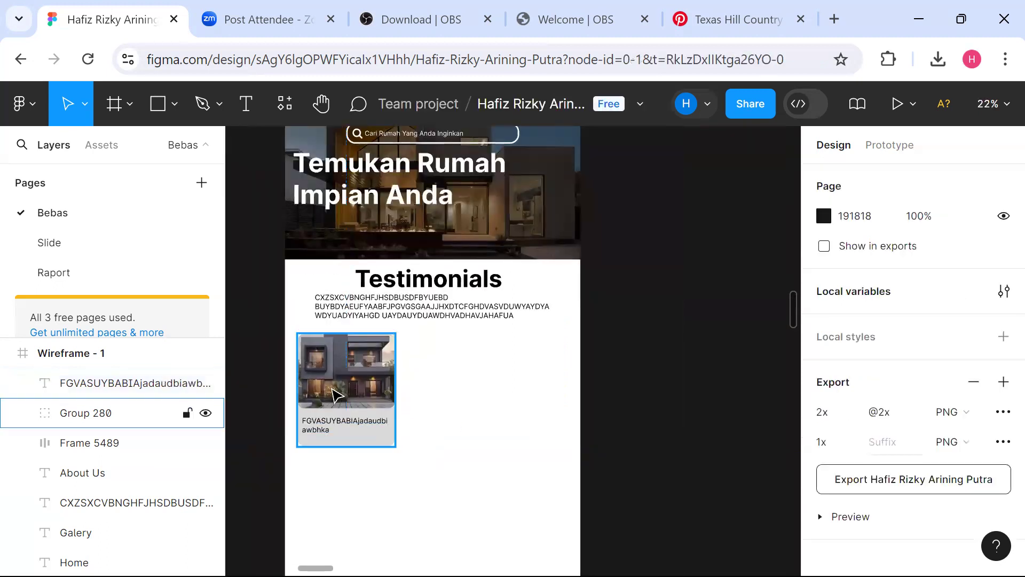
left_click_drag(342, 394, 486, 401)
key("ctrl+z")
key("ctrl+z")
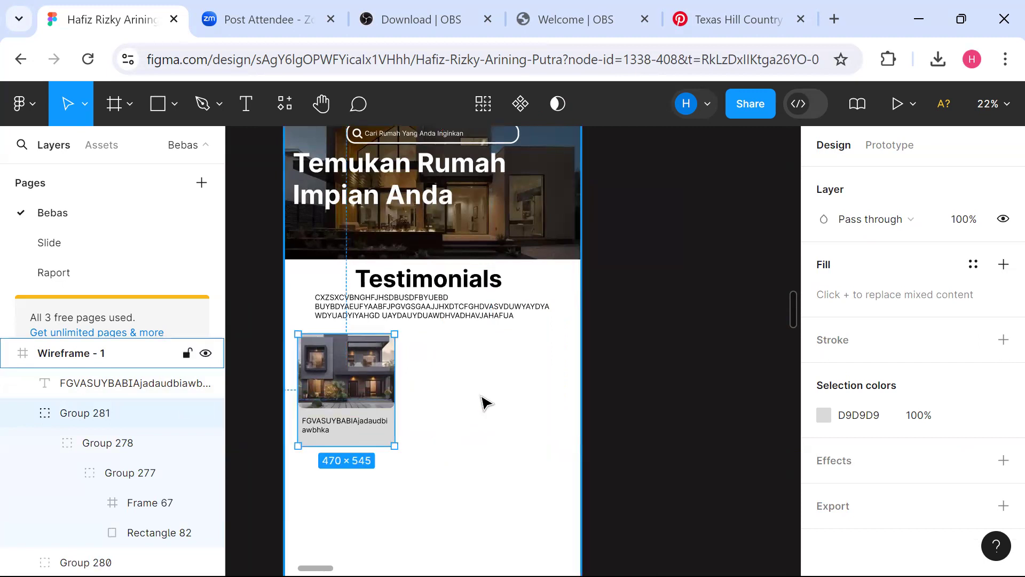
Group the house card together with its caption text.
left_click_drag(452, 488, 343, 381)
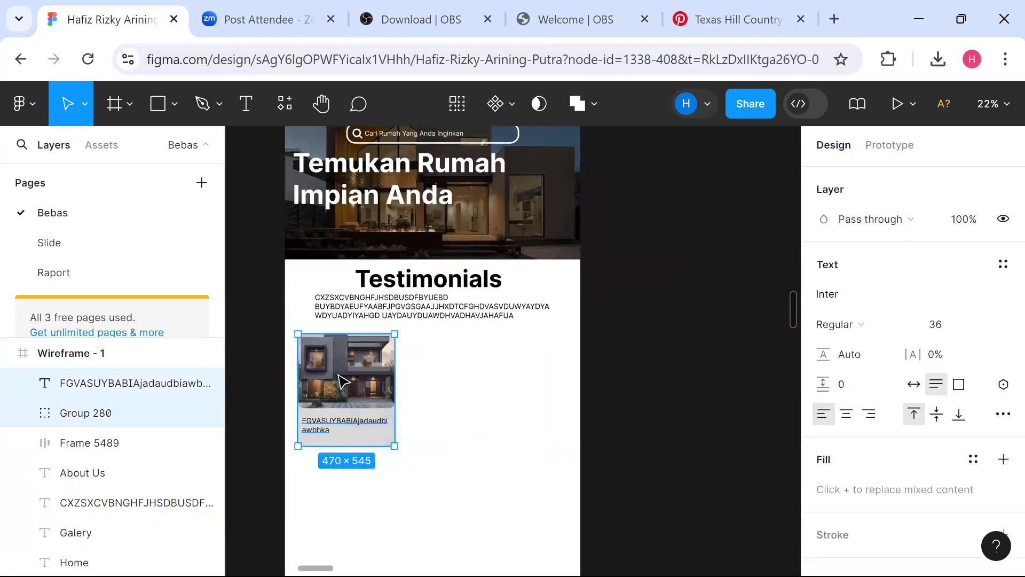
key("ctrl+g")
left_click(439, 432)
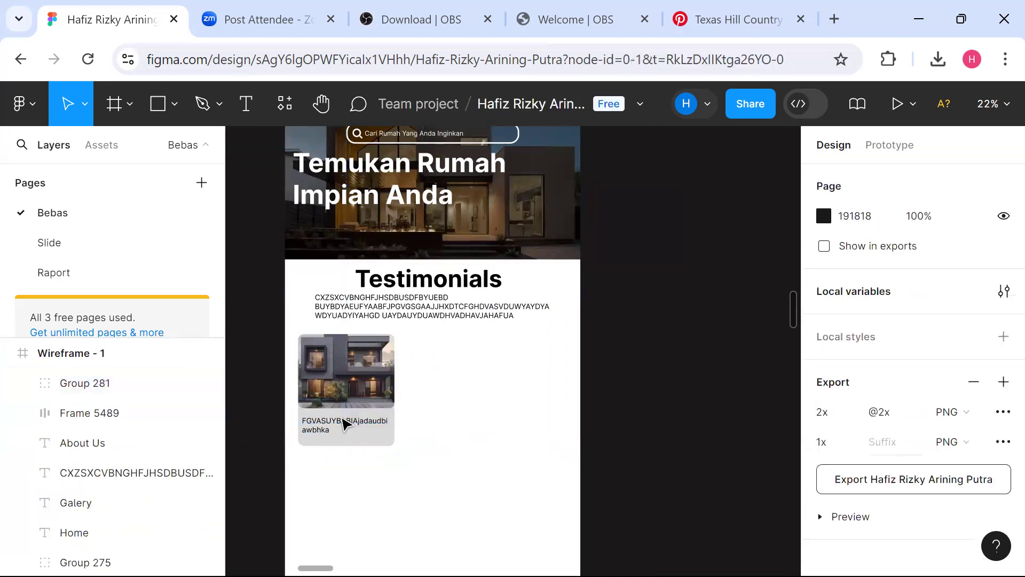
Duplicate the captioned house card twice to form an evenly spaced row running over the frame's right edge.
left_click(338, 423)
key("ctrl+d")
left_click_drag(339, 423, 453, 422)
key("ctrl+d")
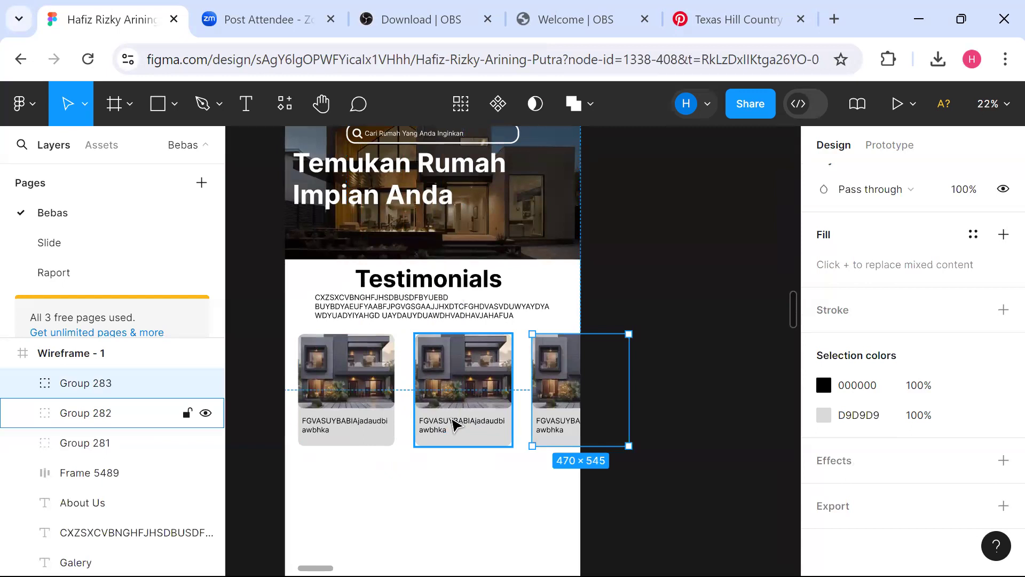
Duplicate the row of three captioned cards below the first row, shifted left so its first card is cut by the frame edge.
left_click(732, 451)
left_click_drag(729, 450, 300, 408)
key("ctrl+d")
left_click_drag(393, 397, 338, 360)
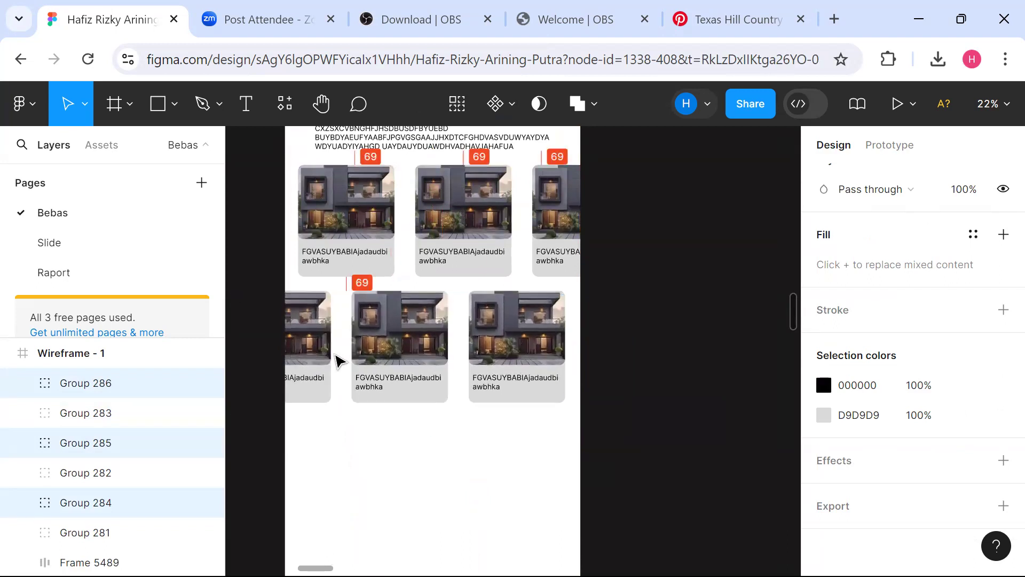
left_click(648, 410)
Review the overall layout of Wireframe - 1, from the hero section to the two rows of house cards.
scroll(651, 410, "down", 5)
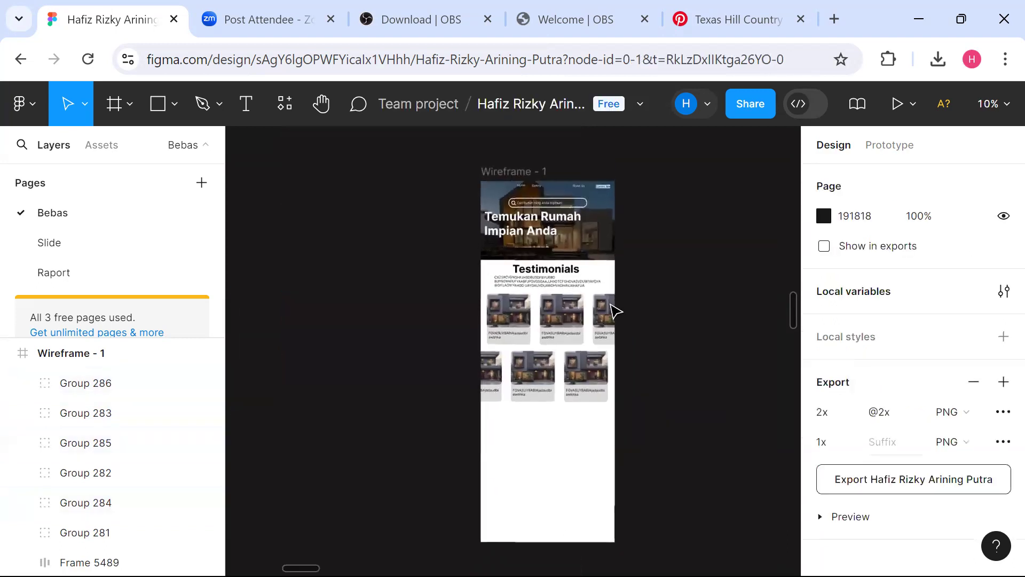
scroll(616, 311, "up", 6)
scroll(616, 311, "right", 4)
scroll(616, 311, "down", 4)
scroll(616, 311, "down", 2)
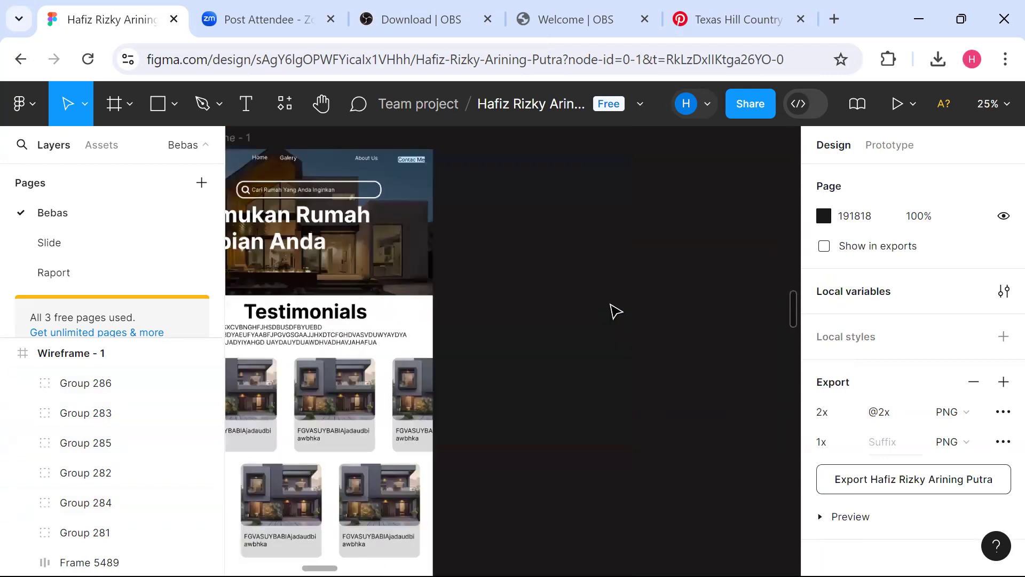
scroll(616, 312, "down", 4)
scroll(615, 311, "right", 6)
scroll(616, 311, "left", 2)
scroll(616, 312, "up", 2)
scroll(615, 311, "down", 3)
scroll(615, 312, "left", 5)
scroll(616, 312, "up", 2)
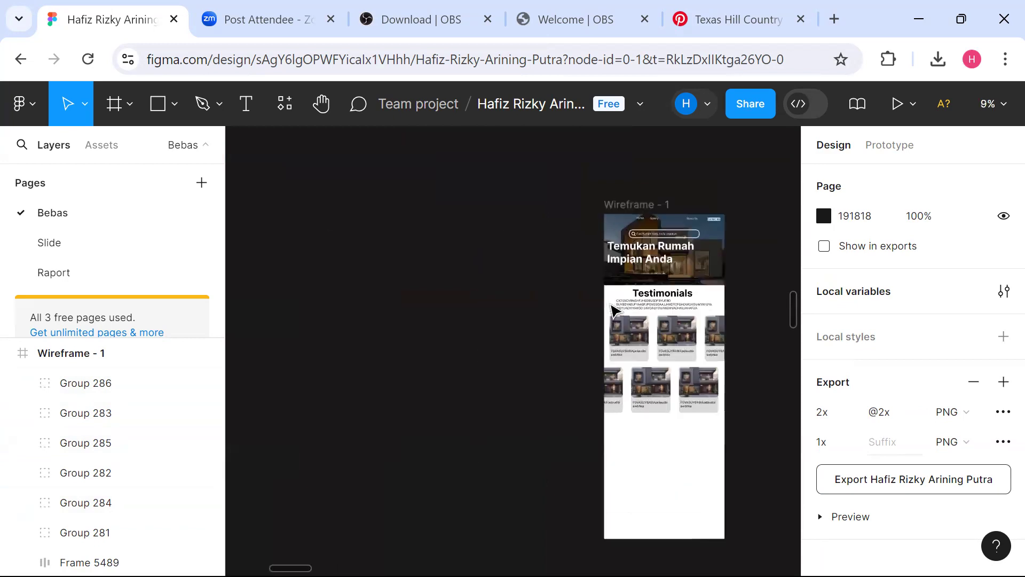
scroll(614, 310, "up", 2)
scroll(614, 309, "right", 3)
scroll(671, 328, "right", 8)
scroll(671, 328, "right", 5)
scroll(671, 328, "left", 10)
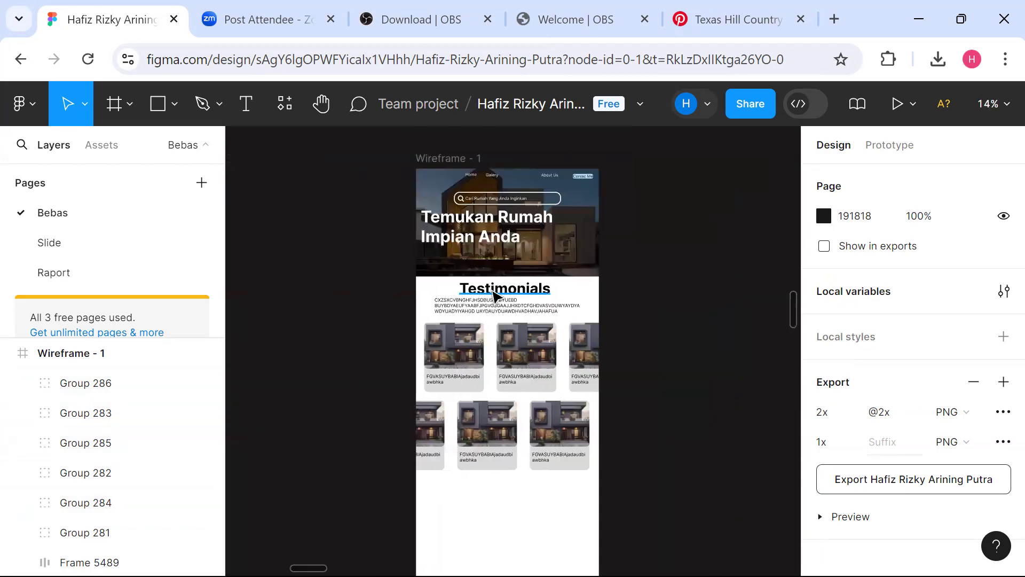
Change the section heading above the house cards to "Galery".
left_click(494, 296)
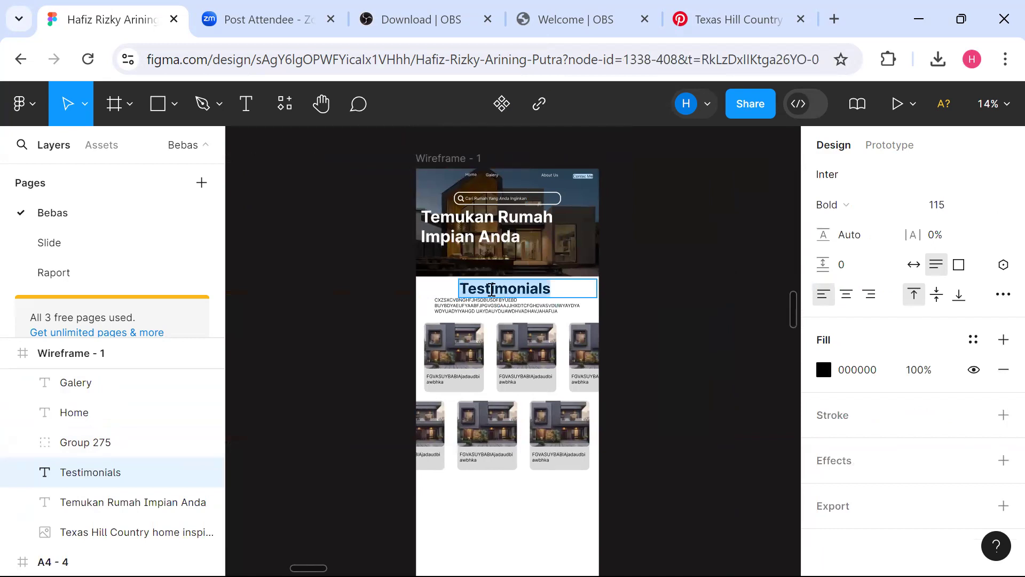
type("Galery")
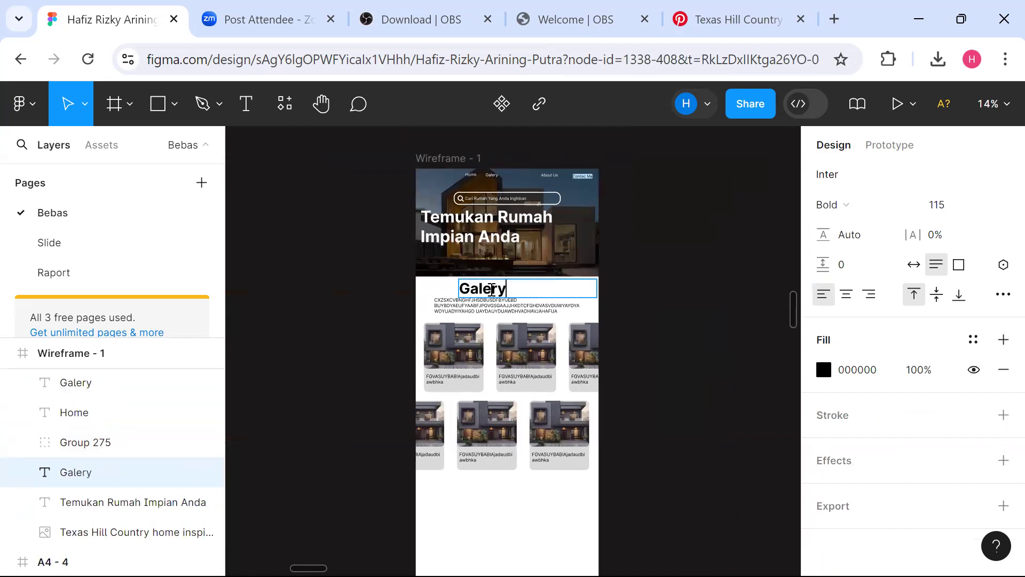
key("Escape")
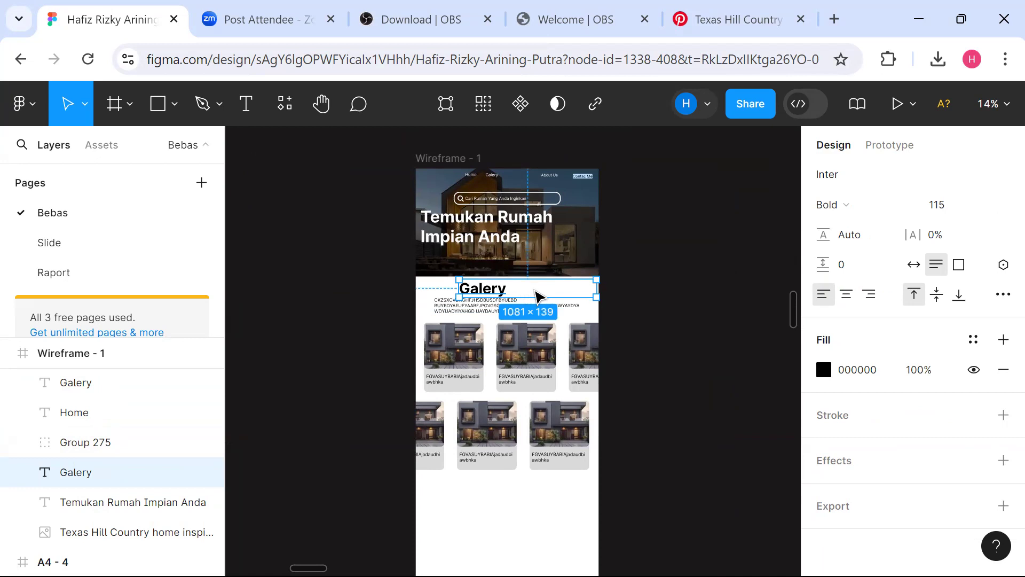
Add a "Testimonials" navigation item between Galery and About Us by copying the Galery item and replacing its text.
scroll(536, 295, "up", 3)
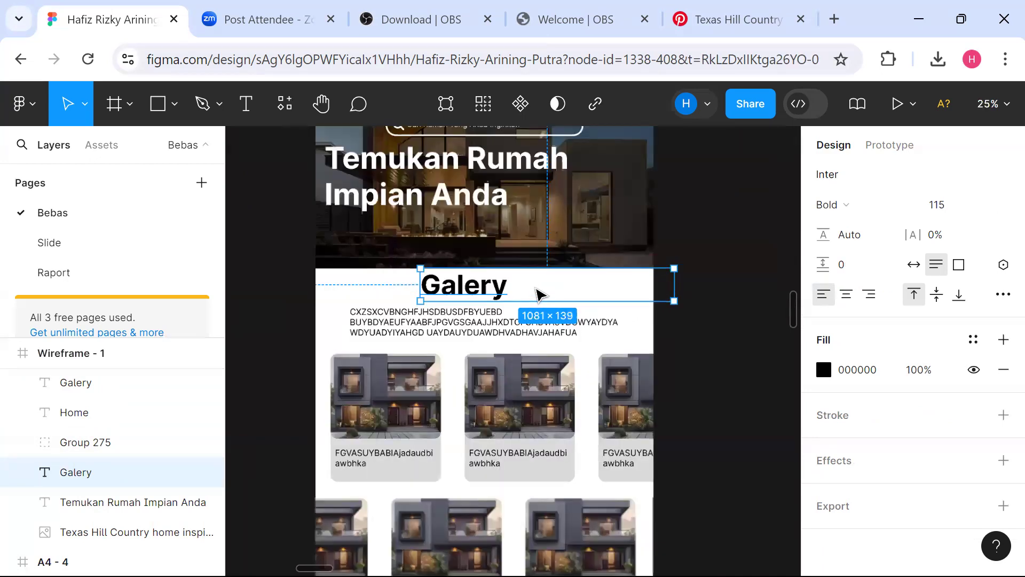
scroll(537, 296, "up", 5)
double_click(517, 327)
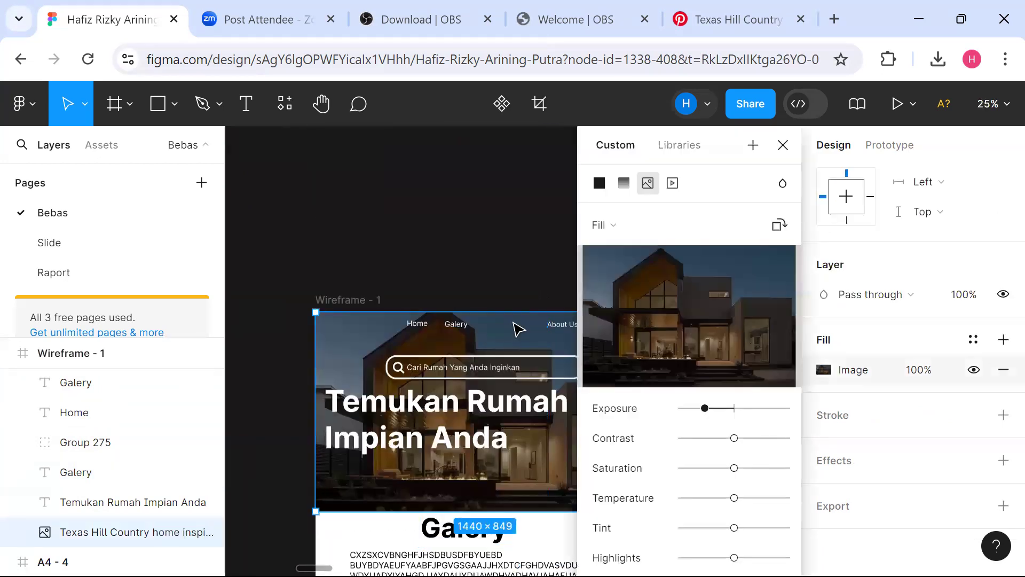
key("Escape")
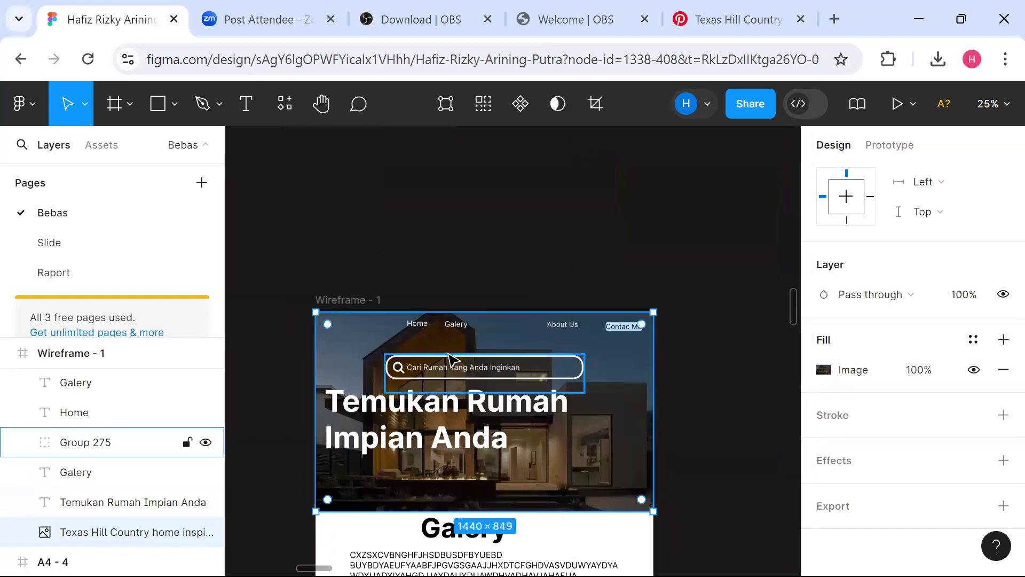
left_click(460, 328)
left_click_drag(460, 332, 510, 329)
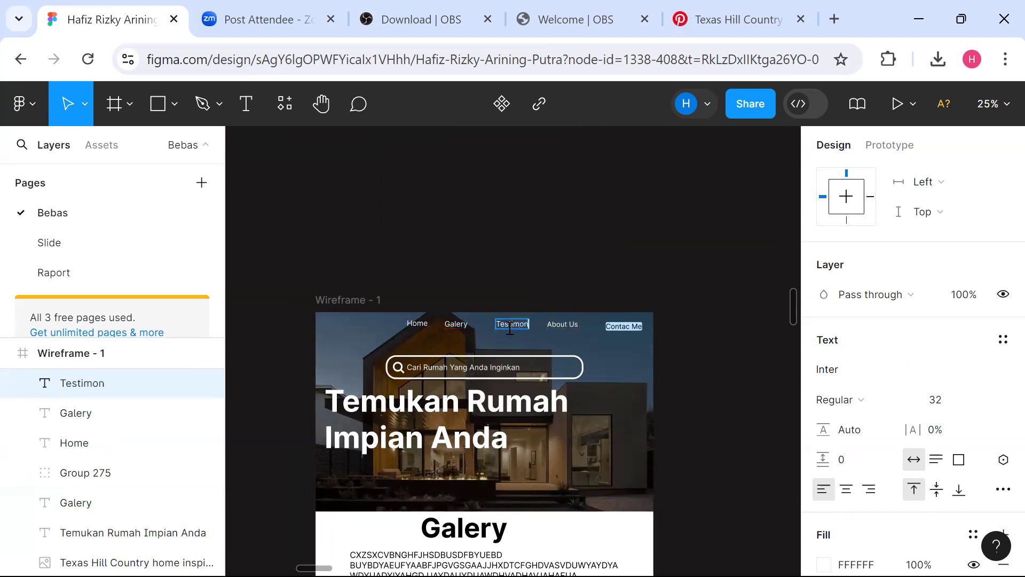
key("Escape")
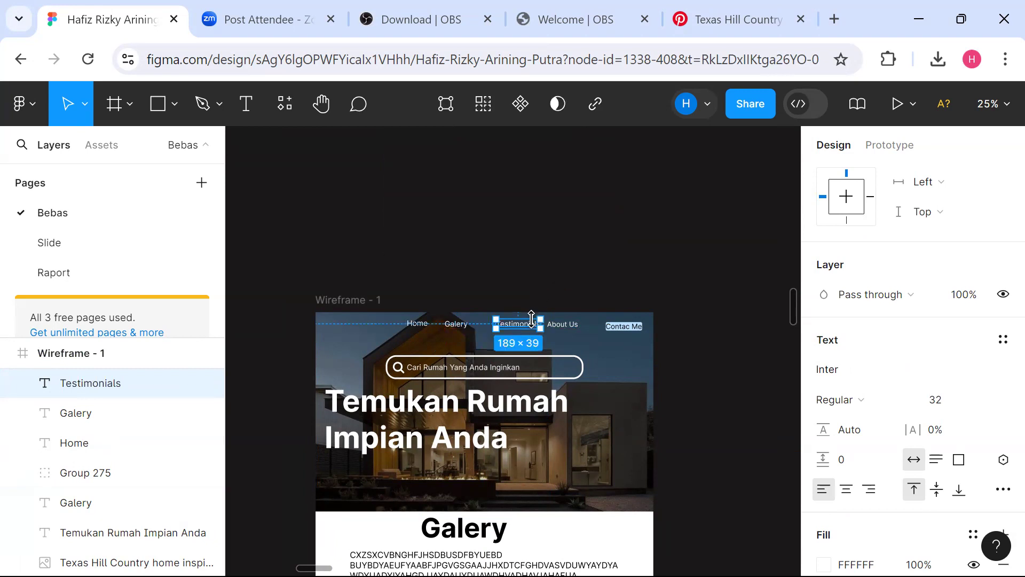
left_click_drag(534, 335, 515, 330)
scroll(516, 330, "down", 3)
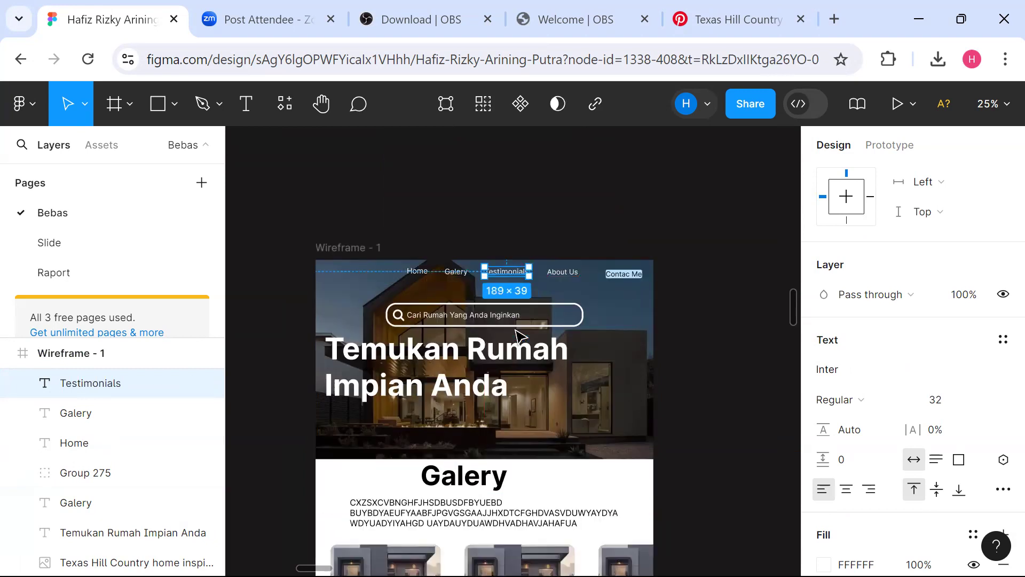
left_click(710, 338)
Place a copy of the Galery section heading below the second card row, near the frame's left edge, and change it to "Testimonials".
scroll(711, 337, "down", 8)
scroll(713, 344, "down", 2)
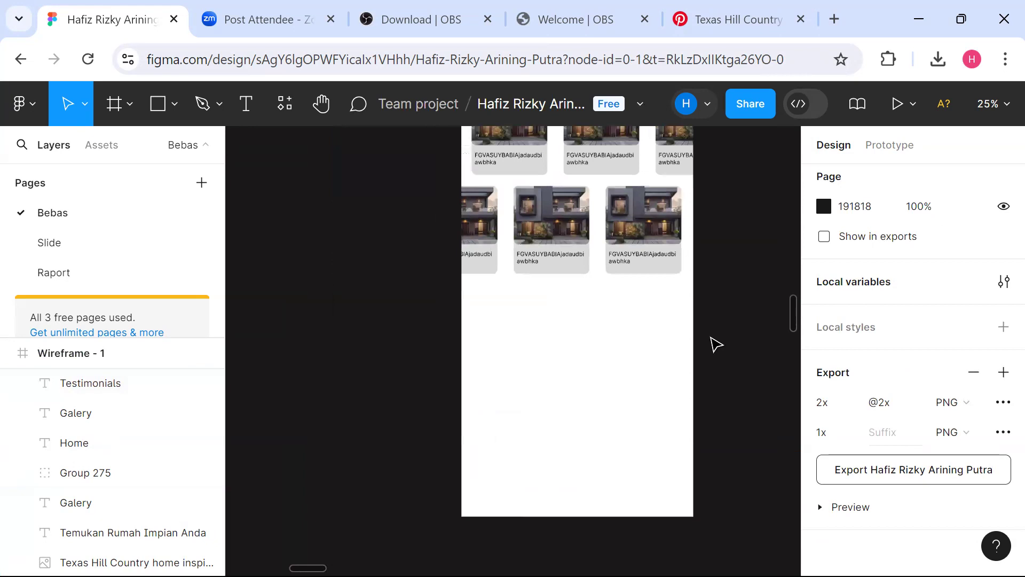
scroll(712, 343, "up", 5)
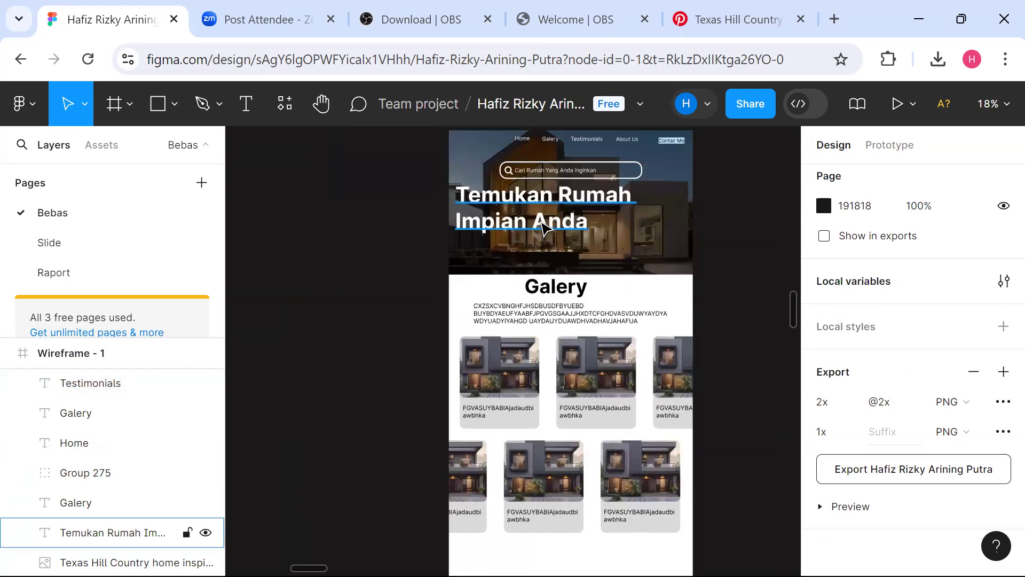
left_click(546, 230)
left_click(574, 298)
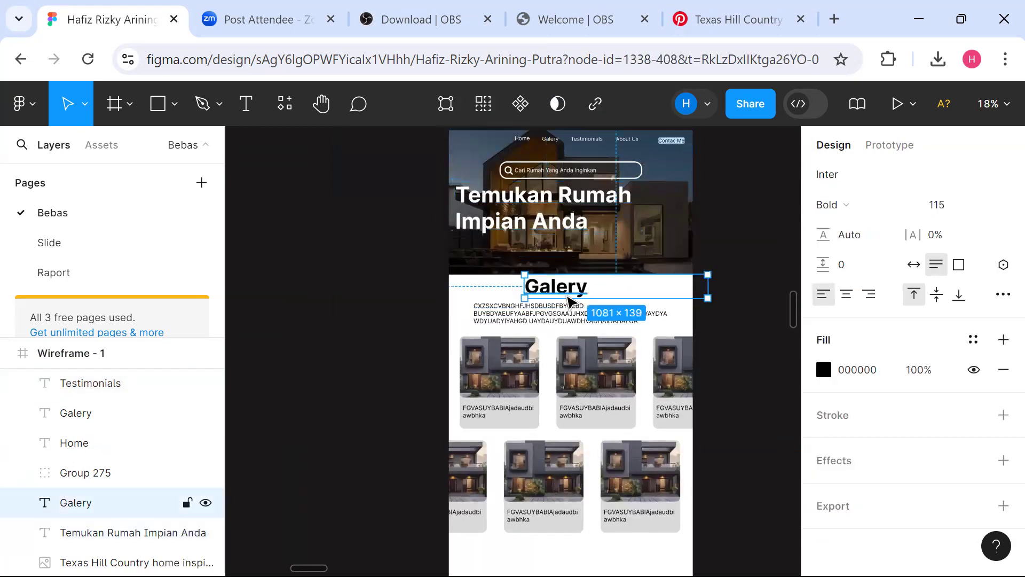
mouse_move(570, 301)
left_mouse_down()
mouse_move(567, 277)
mouse_move(564, 288)
left_mouse_up()
left_click_drag(511, 388, 495, 425)
double_click(495, 426)
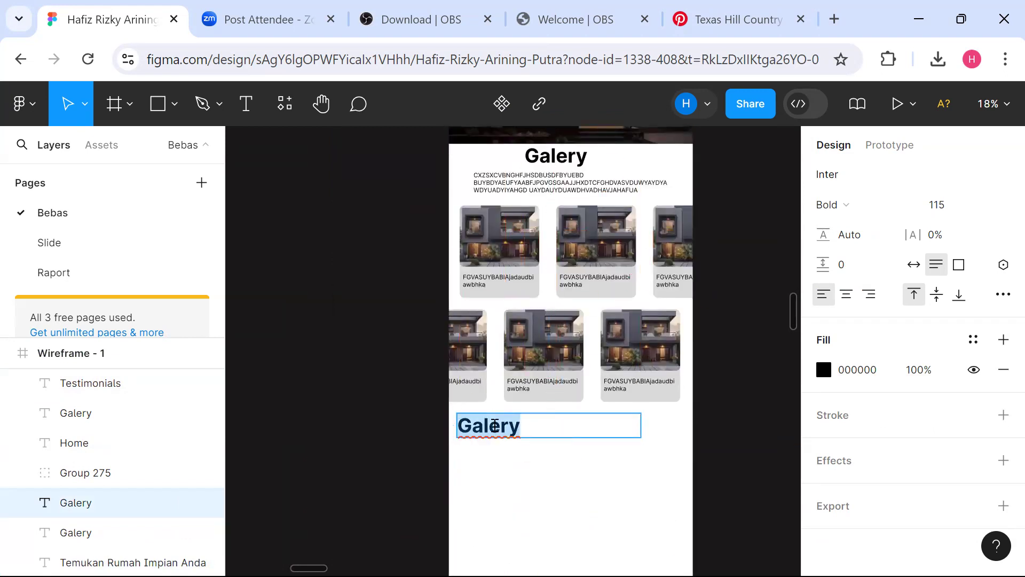
type("Testimonials")
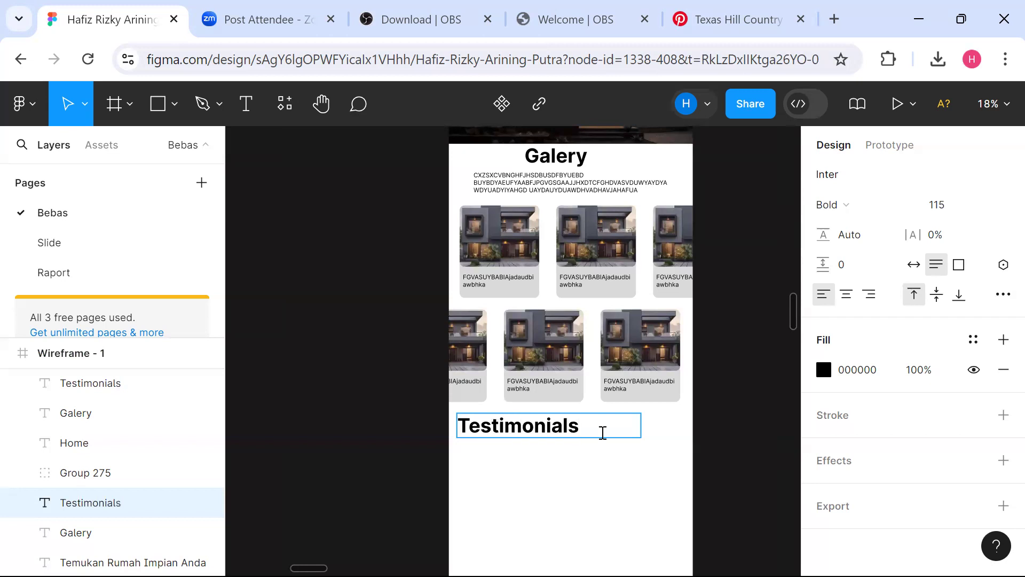
left_click(603, 432)
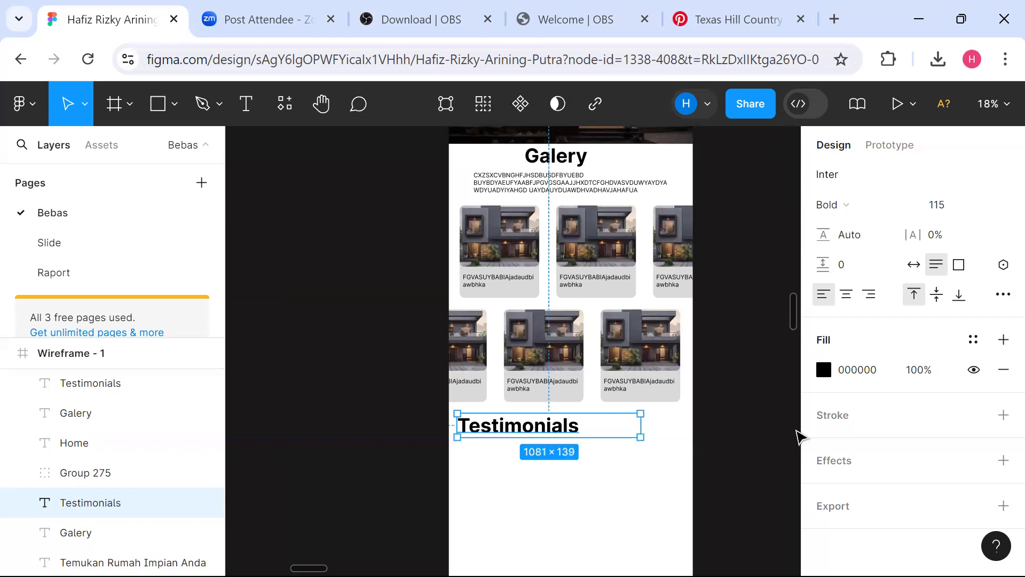
mouse_move(544, 432)
left_mouse_down()
mouse_move(535, 430)
mouse_move(546, 432)
left_mouse_up()
left_click(689, 450)
Copy the large Testimonials heading below itself, replace the copy's text with “ and align it near the frame's left edge.
scroll(687, 451, "down", 4)
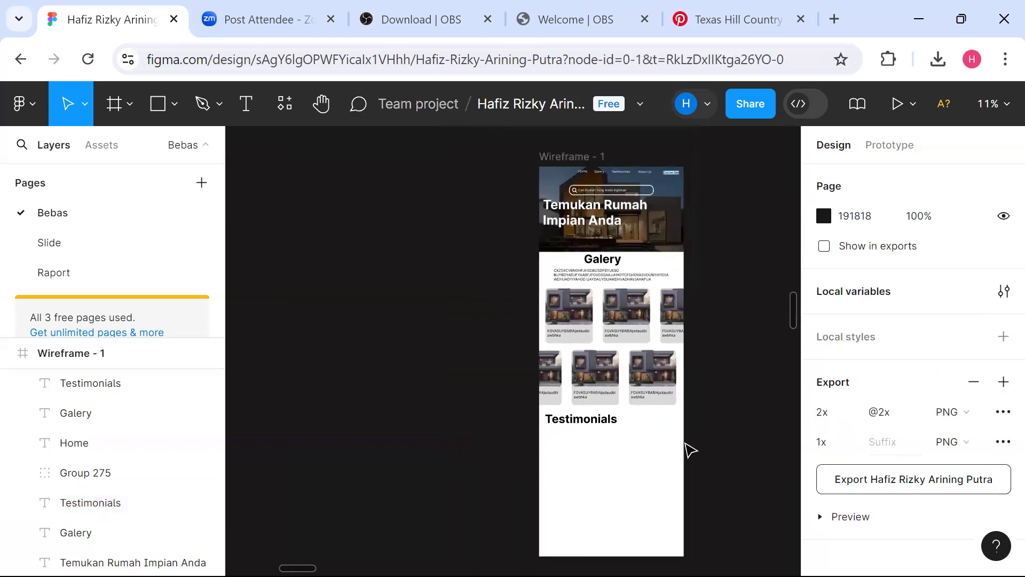
scroll(687, 451, "up", 3)
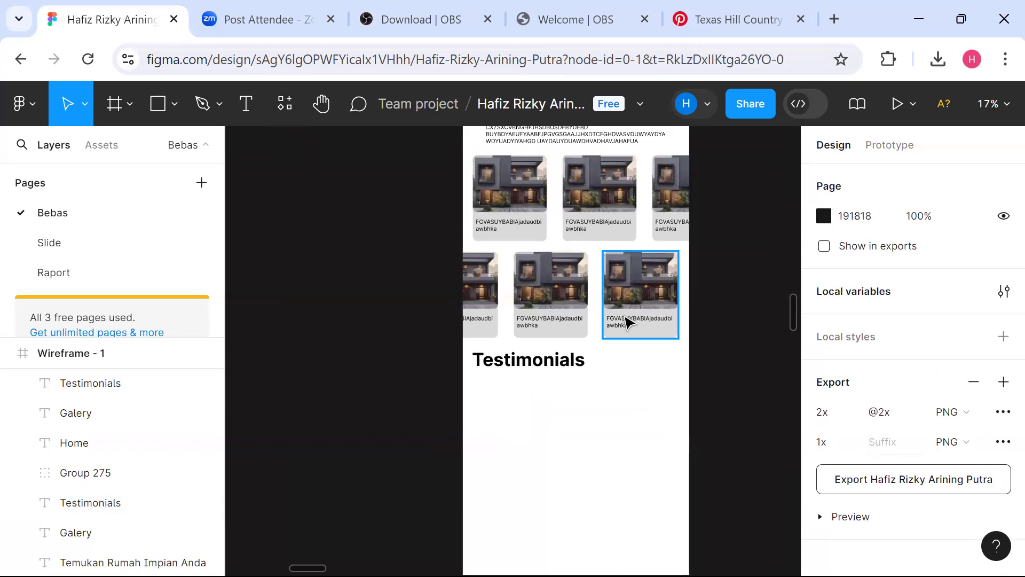
left_click(570, 376)
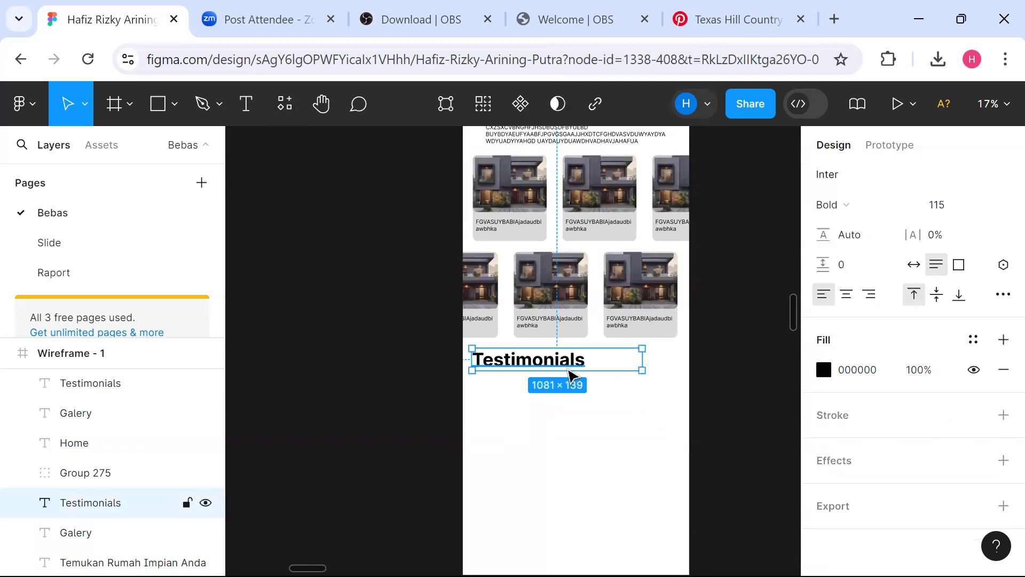
left_click_drag(569, 370, 557, 441)
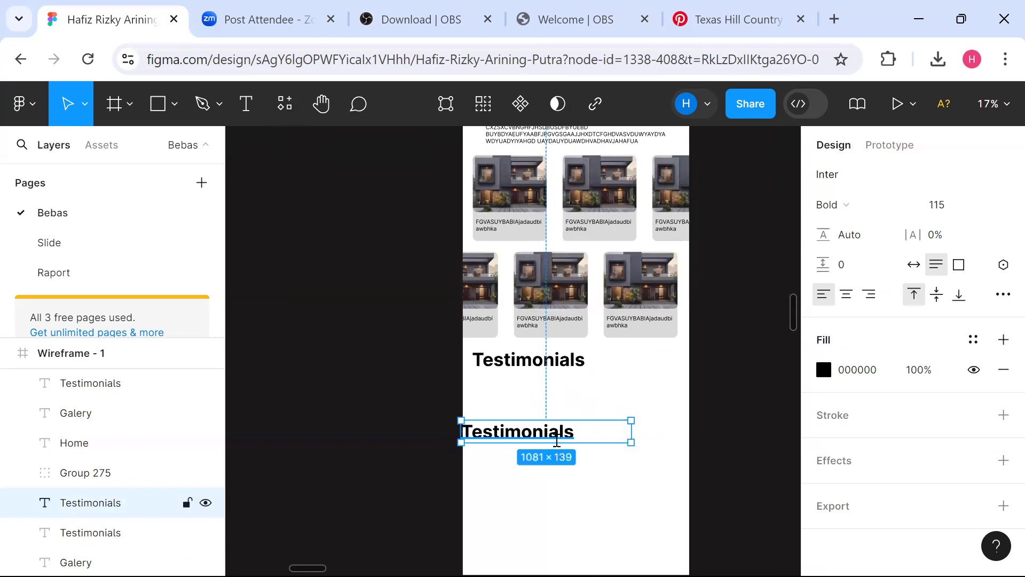
double_click(557, 441)
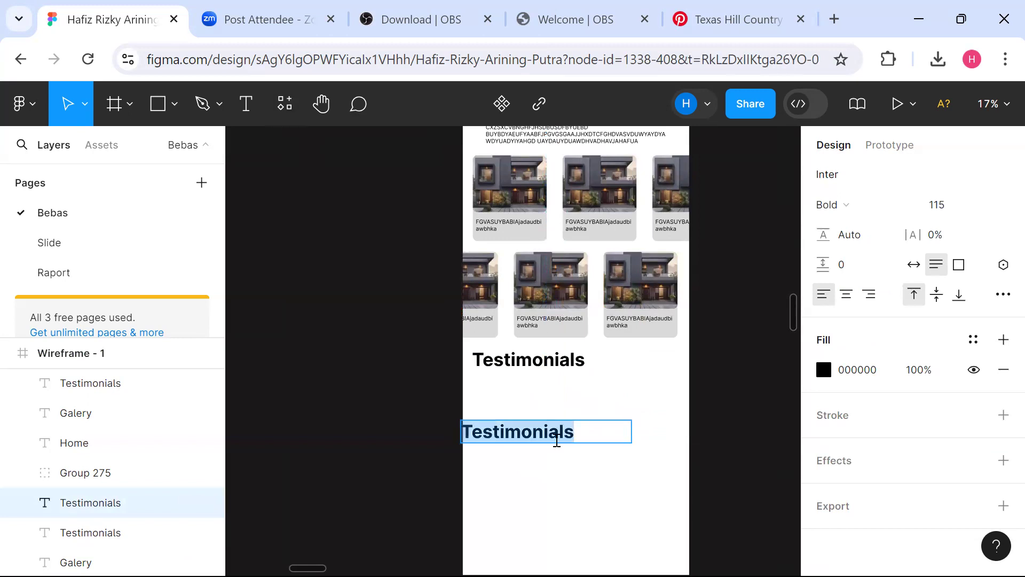
type("“")
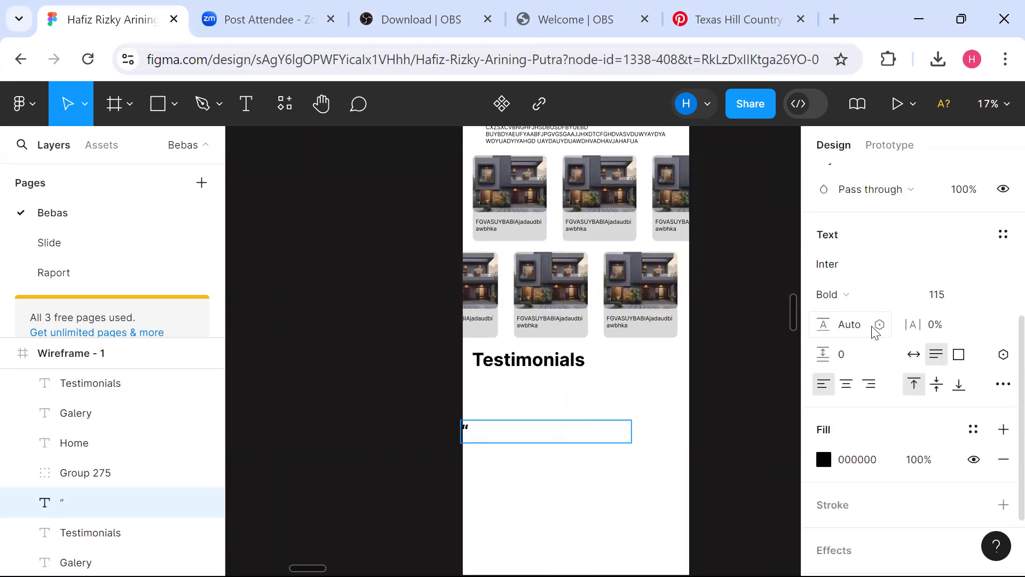
scroll(878, 334, "down", 1)
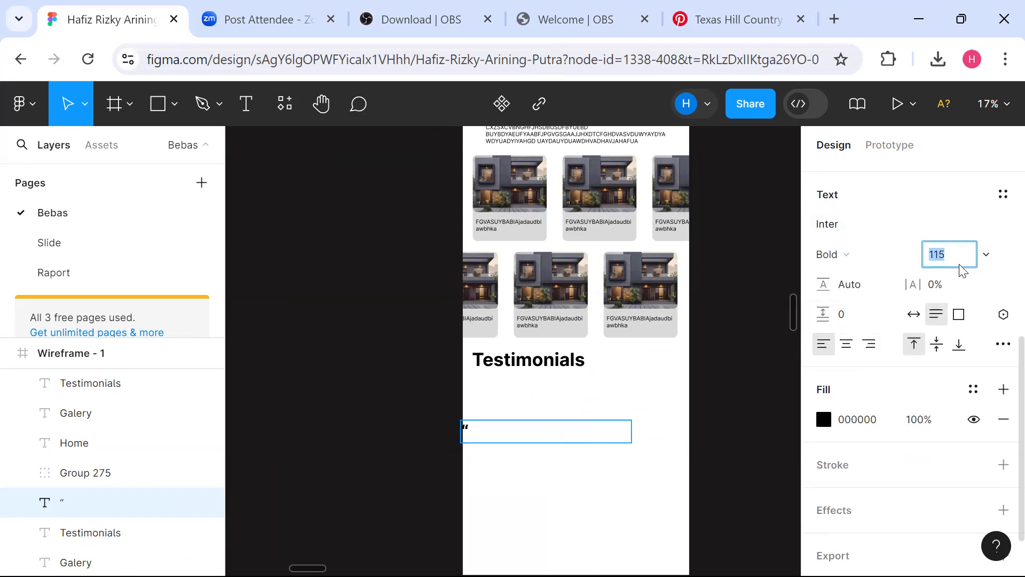
left_click(739, 341)
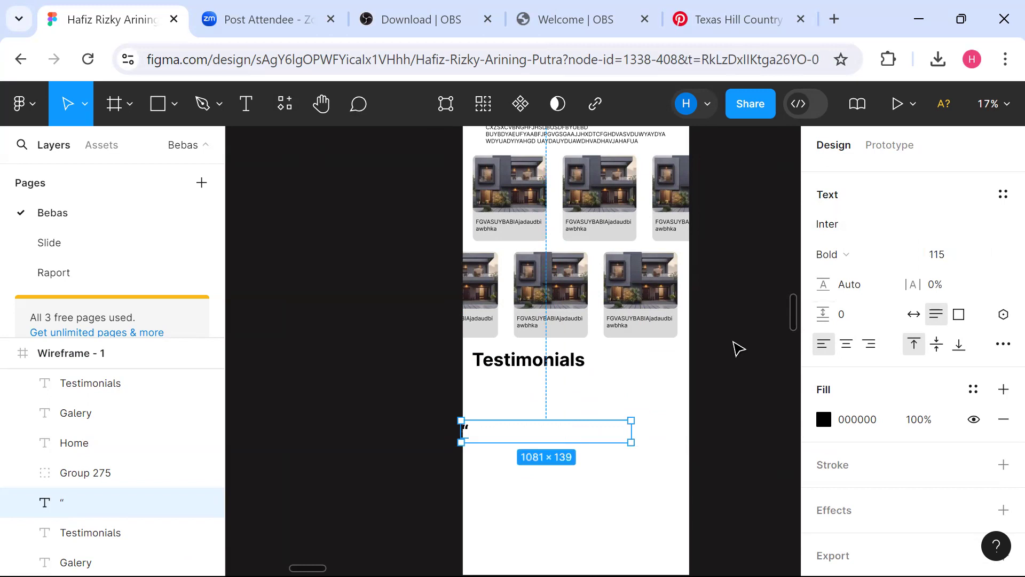
left_click(667, 394)
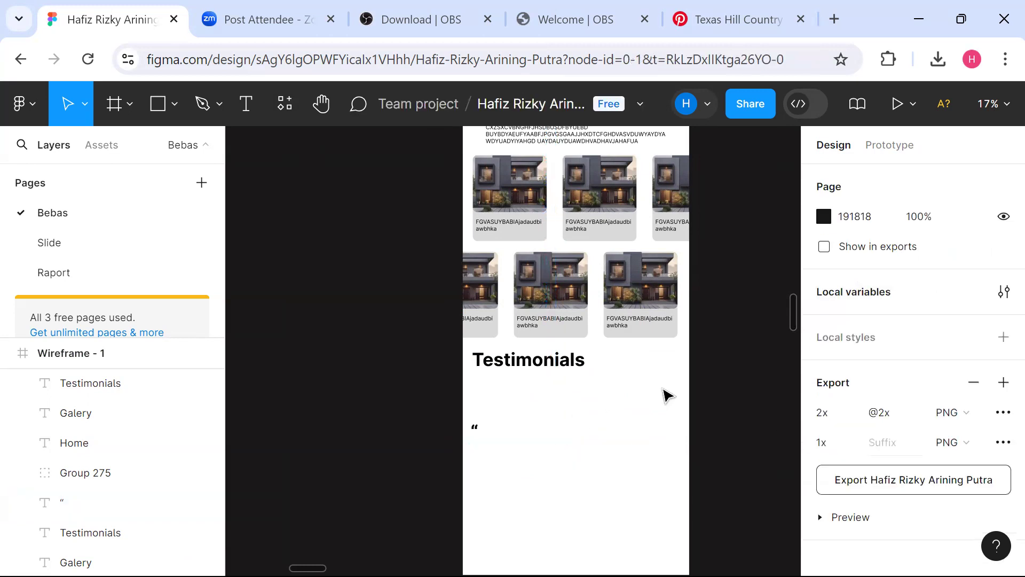
Set the quotation mark's font size to 300 and position it directly below the Testimonials heading.
left_click(475, 434)
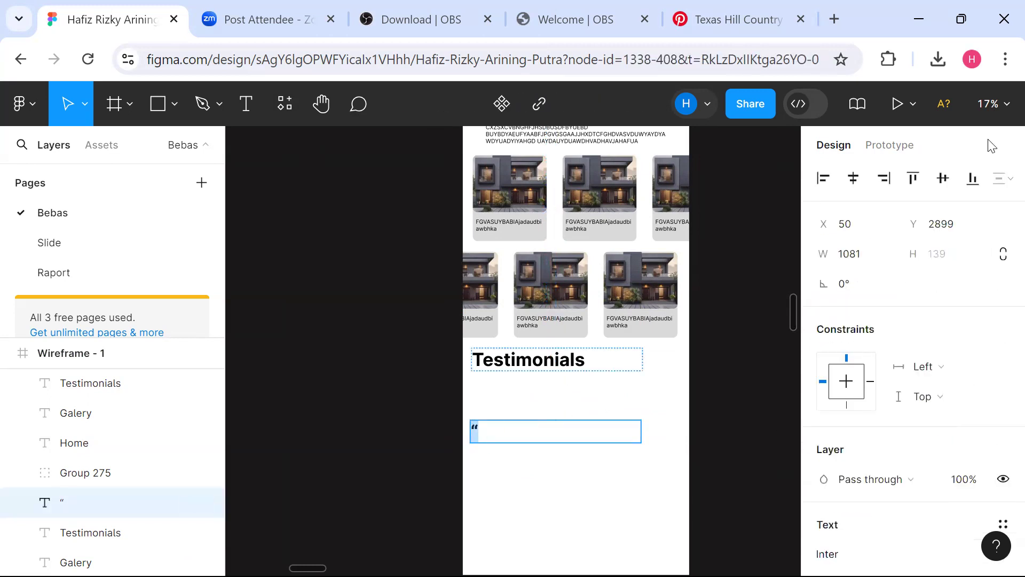
scroll(998, 272, "down", 3)
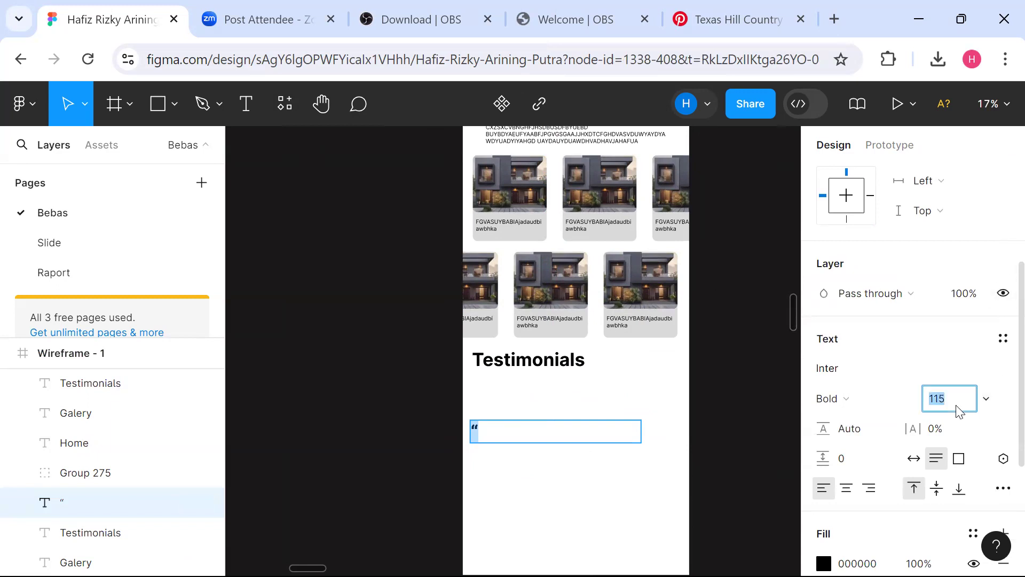
left_click(765, 473)
left_click(761, 478)
left_click_drag(483, 439, 479, 395)
Copy the large Testimonials heading, set the copy's font size to 40 and place it just below the quotation mark.
scroll(643, 441, "right", 10)
scroll(643, 441, "down", 4)
scroll(643, 441, "up", 3)
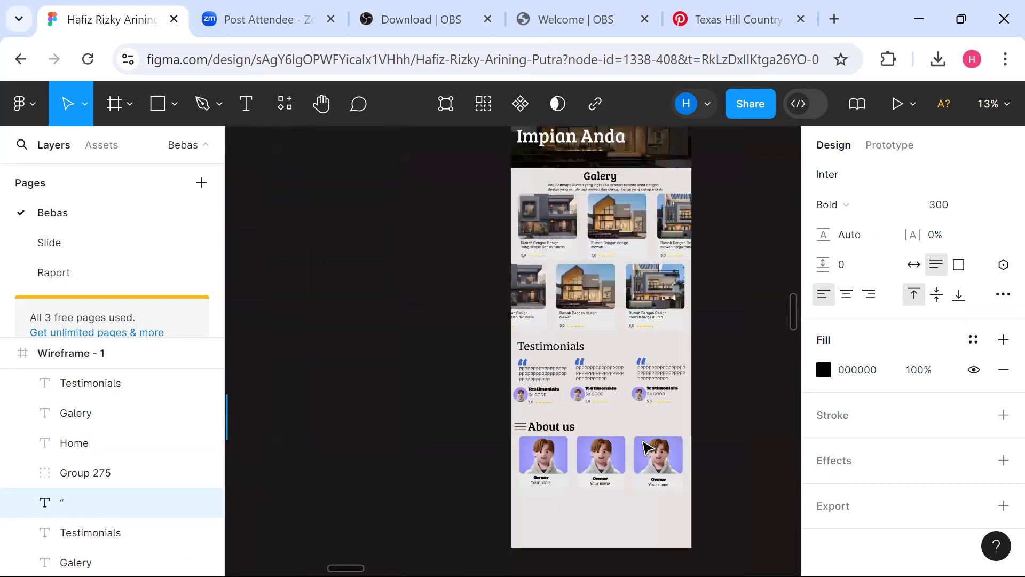
scroll(644, 446, "up", 3)
scroll(647, 446, "left", 5)
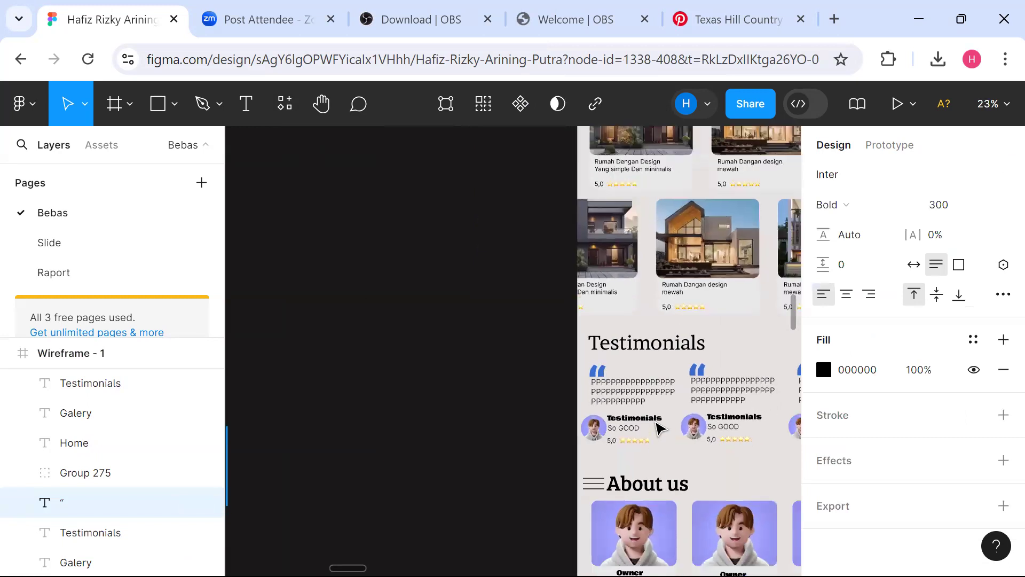
scroll(638, 430, "left", 10)
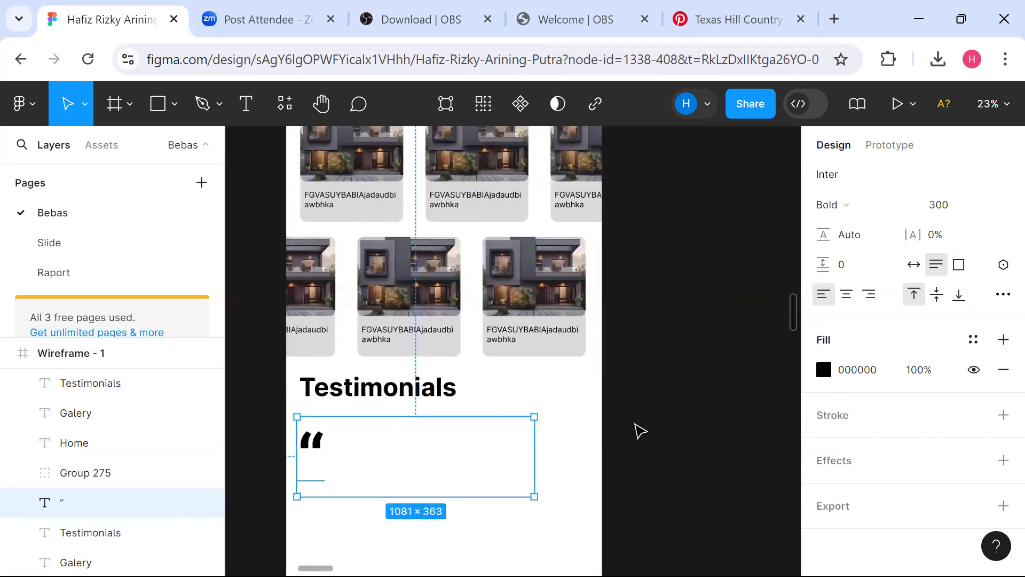
left_click(722, 430)
left_click(539, 363)
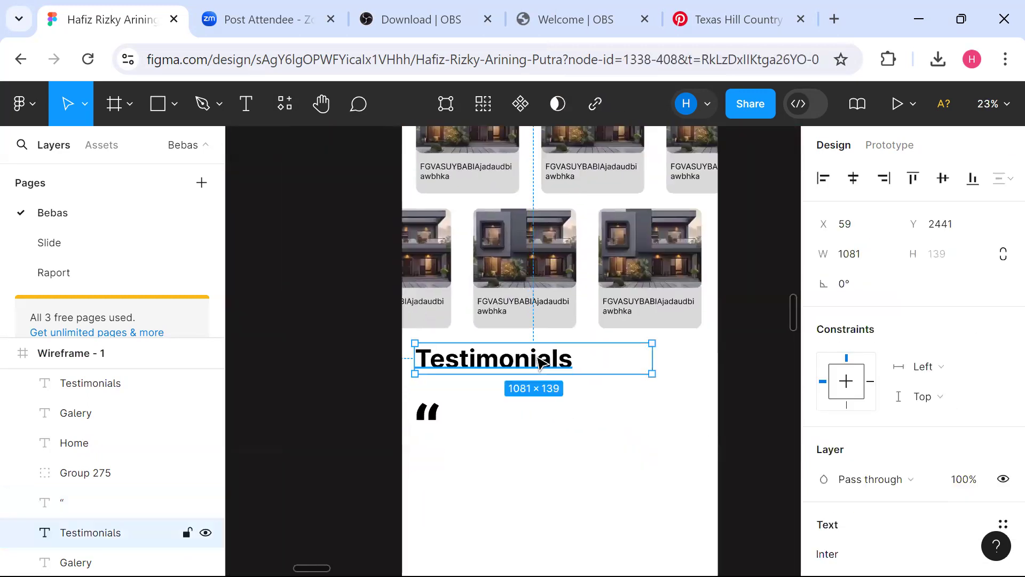
left_click_drag(540, 363, 552, 483)
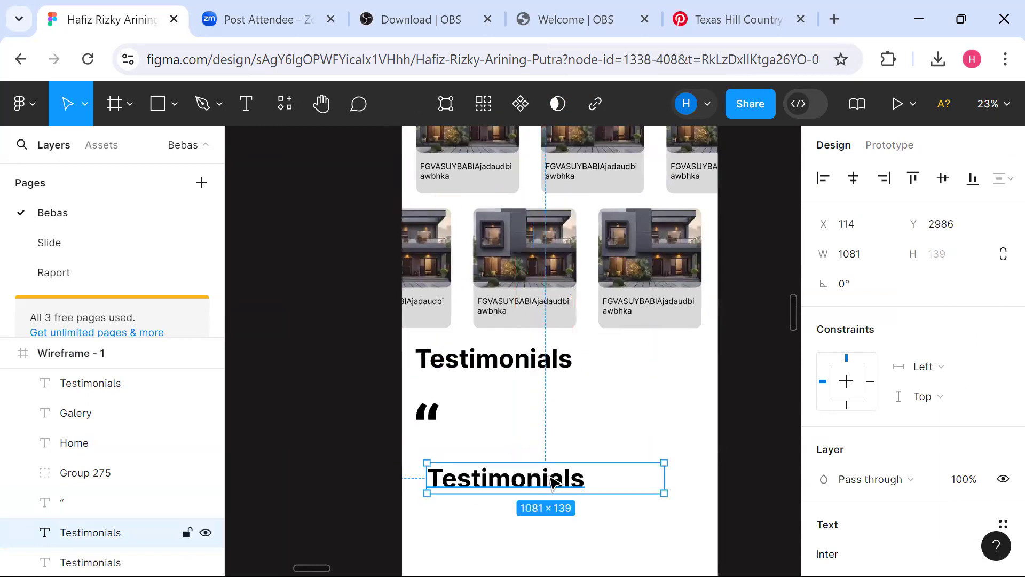
scroll(917, 415, "down", 3)
left_click(985, 406)
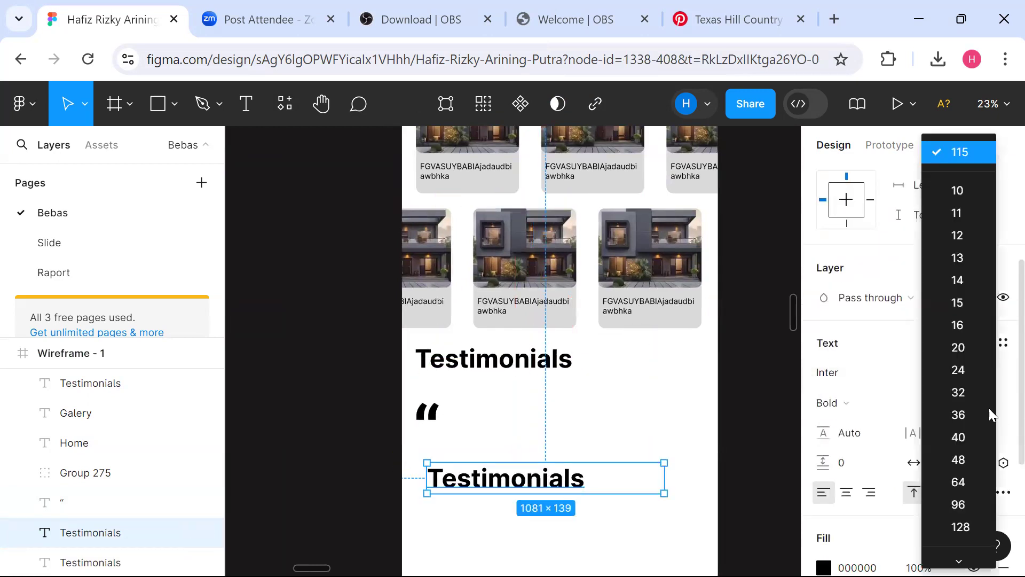
left_click(959, 436)
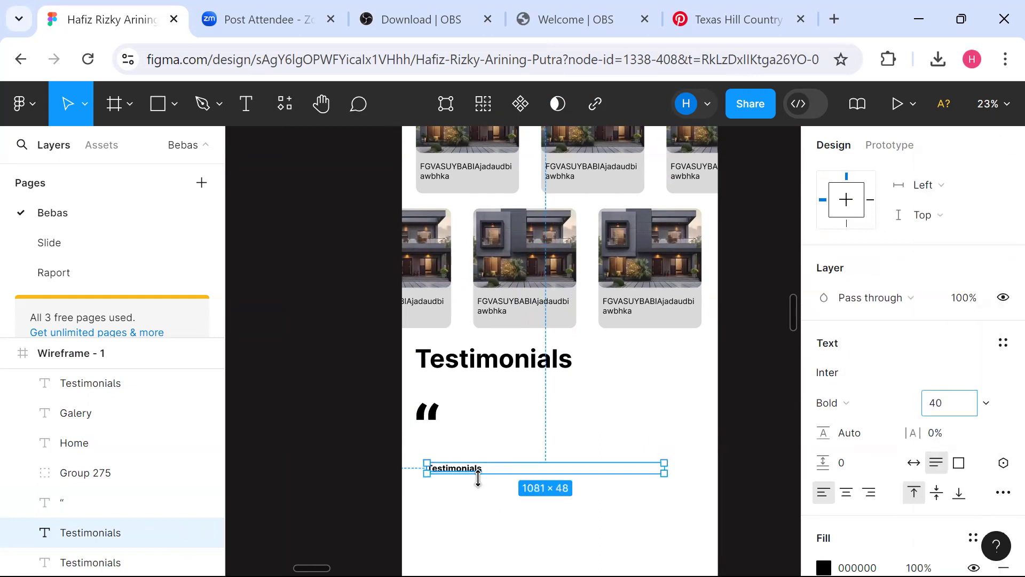
left_click_drag(482, 477, 489, 446)
Draw an ellipse about 155 × 141 below the quotation mark and arrange the small Testimonials label to its right.
left_click(175, 105)
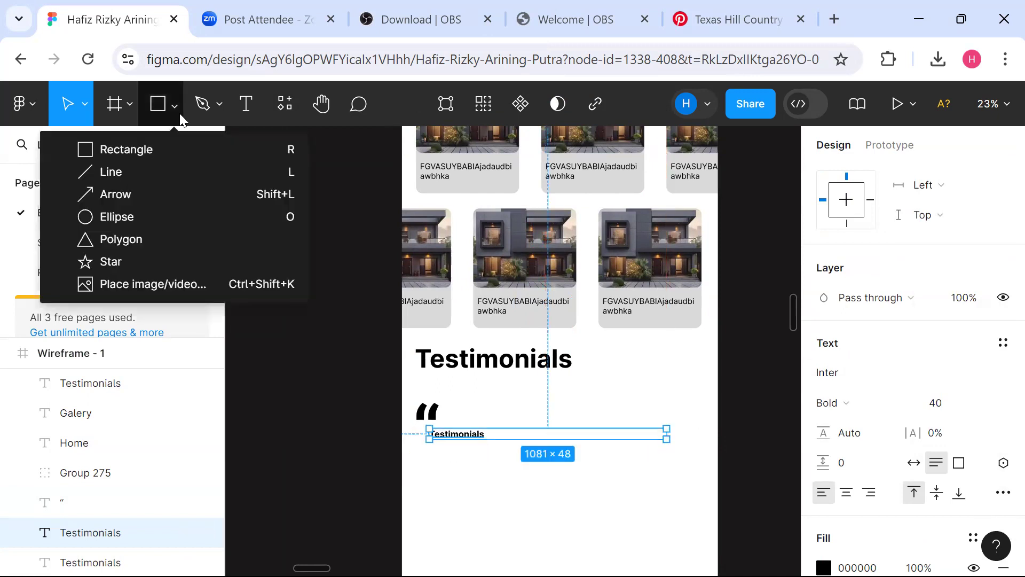
left_click(160, 228)
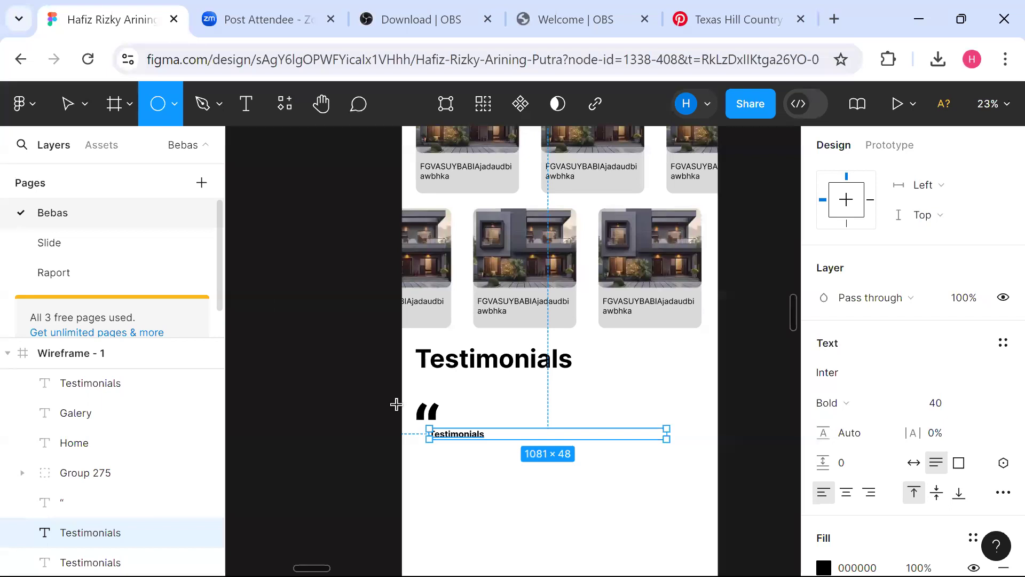
left_click_drag(414, 446, 447, 478)
key("Escape")
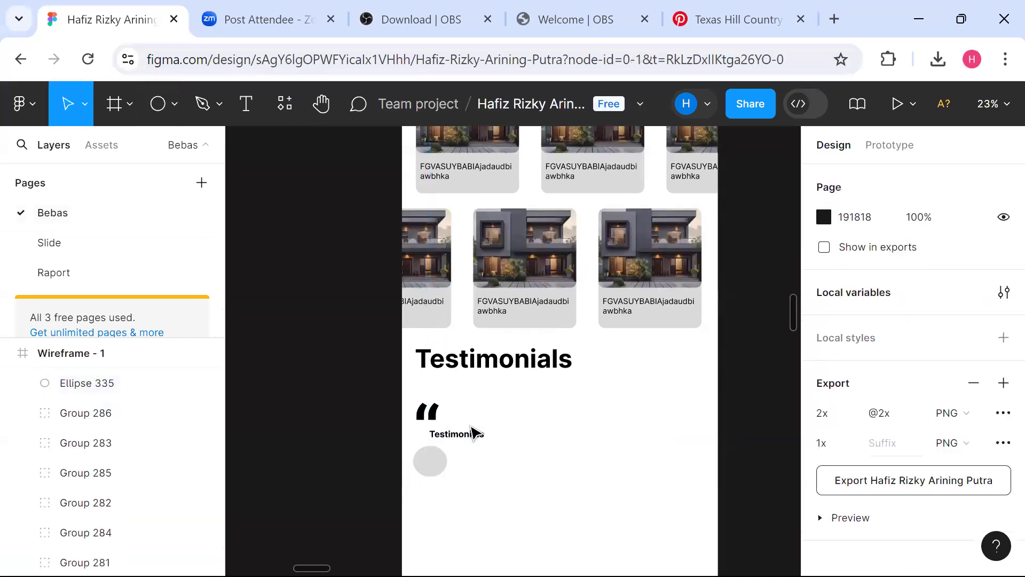
mouse_move(465, 439)
left_mouse_down()
mouse_move(490, 450)
mouse_move(477, 441)
left_mouse_up()
left_click_drag(437, 467, 434, 451)
left_click(512, 445)
left_click(425, 453)
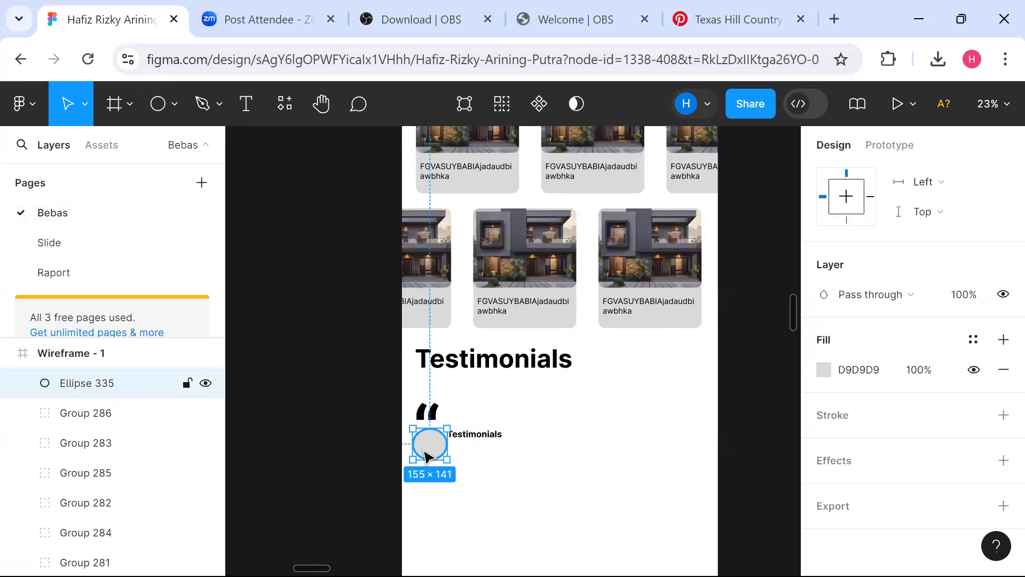
key("Left")
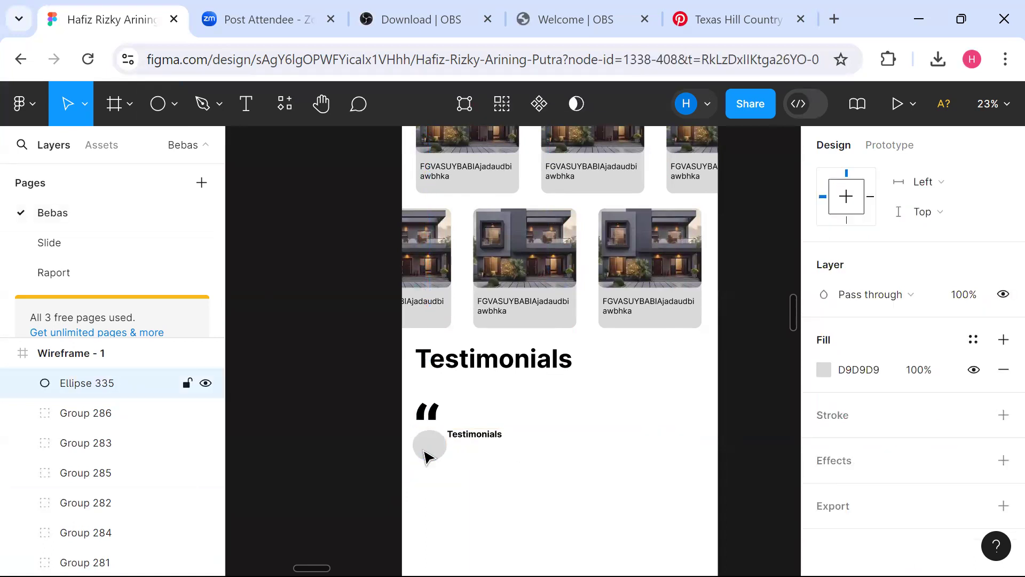
Change the ellipse's fill from a solid colour to an image placeholder.
left_click(823, 369)
left_click(648, 183)
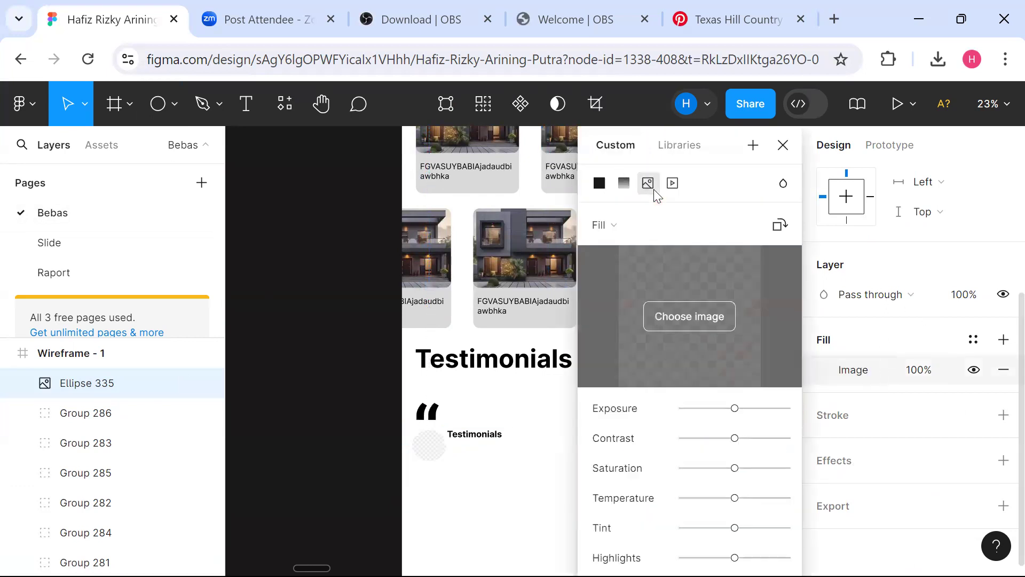
left_click(359, 424)
Duplicate a house card's caption below the small Testimonials label and change its text to "FGVASUYBABIAjadaujscjscjajkda".
scroll(362, 423, "up", 2)
scroll(361, 423, "up", 3)
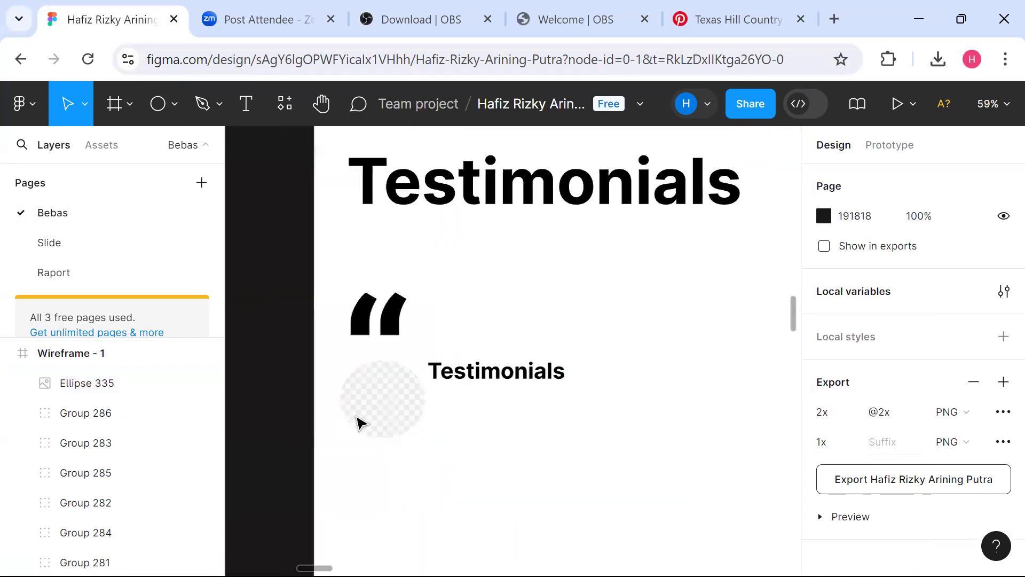
scroll(454, 369, "up", 2)
scroll(454, 369, "down", 3)
left_click(418, 389)
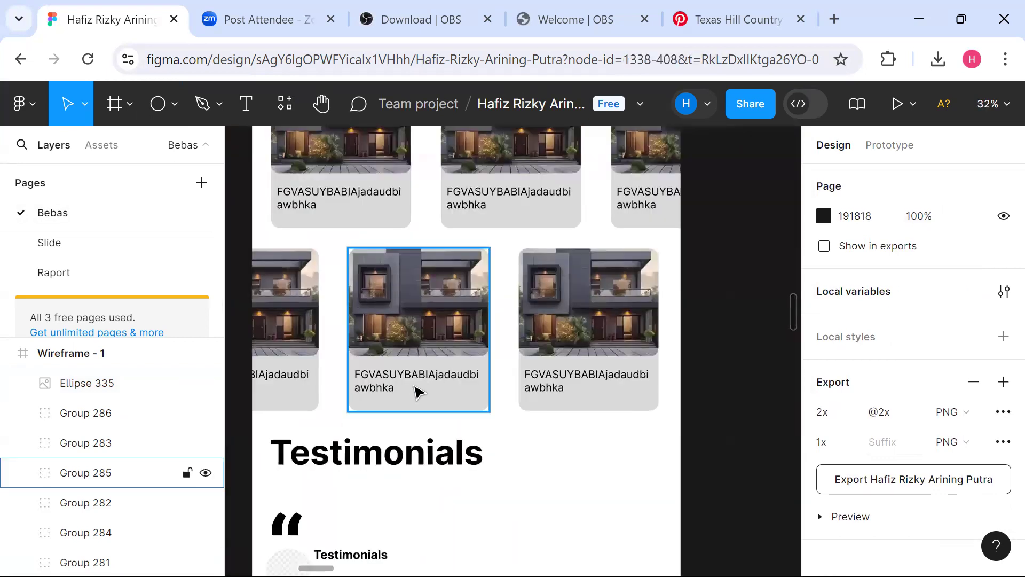
double_click(417, 384)
key("ctrl+d")
left_click_drag(415, 378, 379, 422)
double_click(379, 423)
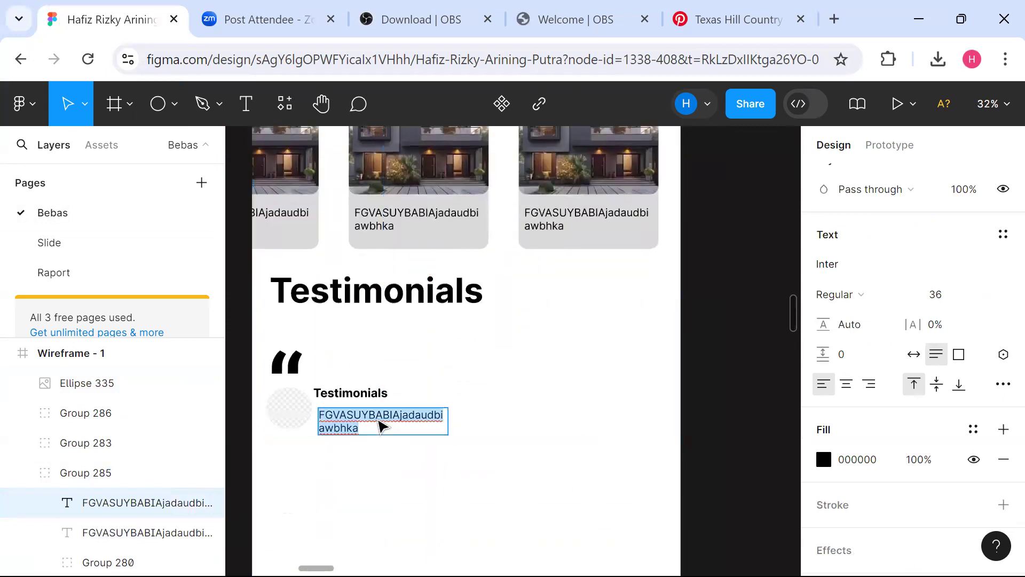
left_click(382, 423)
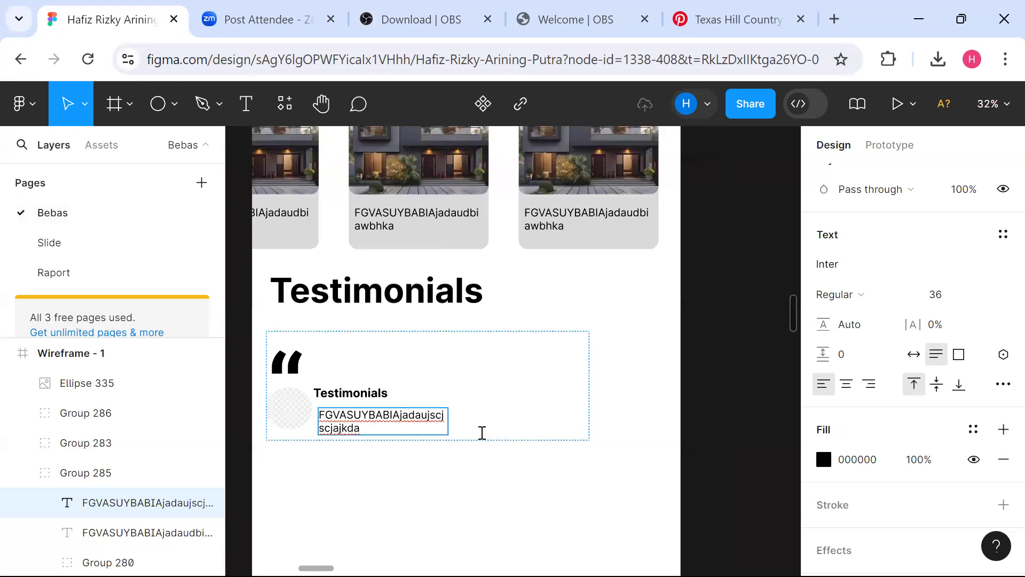
left_click(481, 432)
left_click(553, 508)
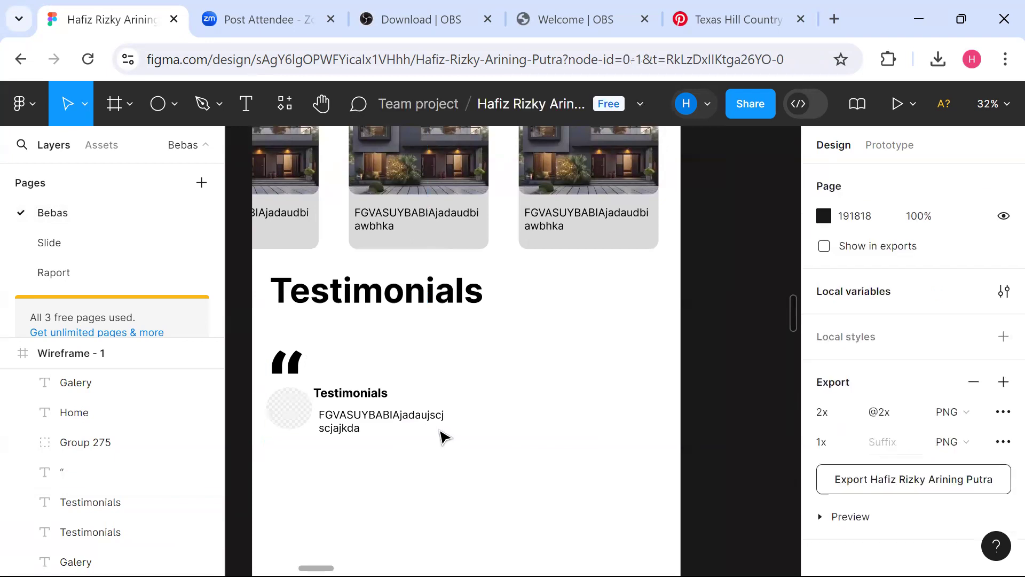
Narrow the testimonial's description text to a width of 341 and place it under the small Testimonials label.
left_click(346, 430)
scroll(332, 435, "up", 2)
left_click_drag(449, 380, 543, 410)
double_click(499, 455)
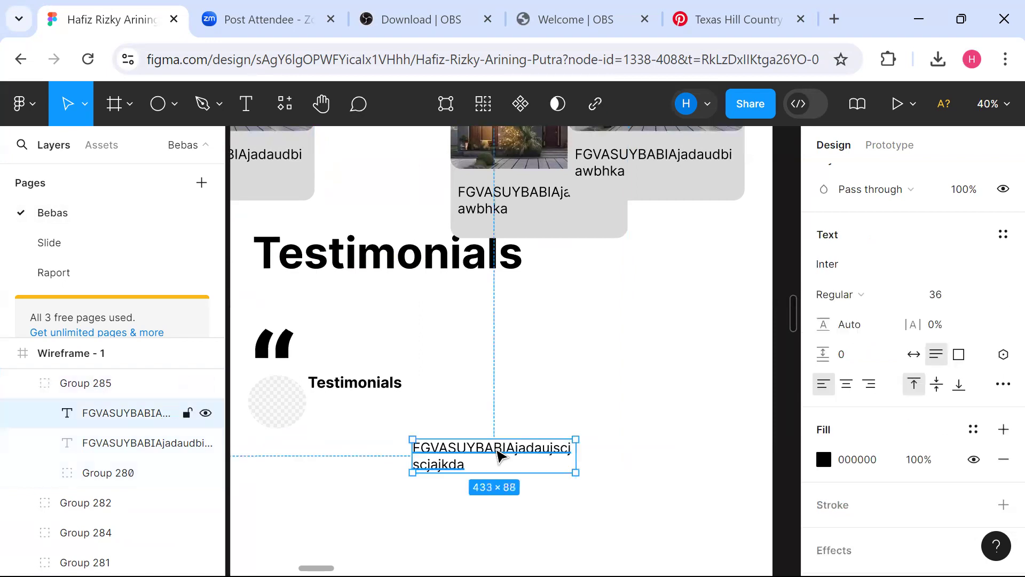
left_click_drag(499, 455, 401, 424)
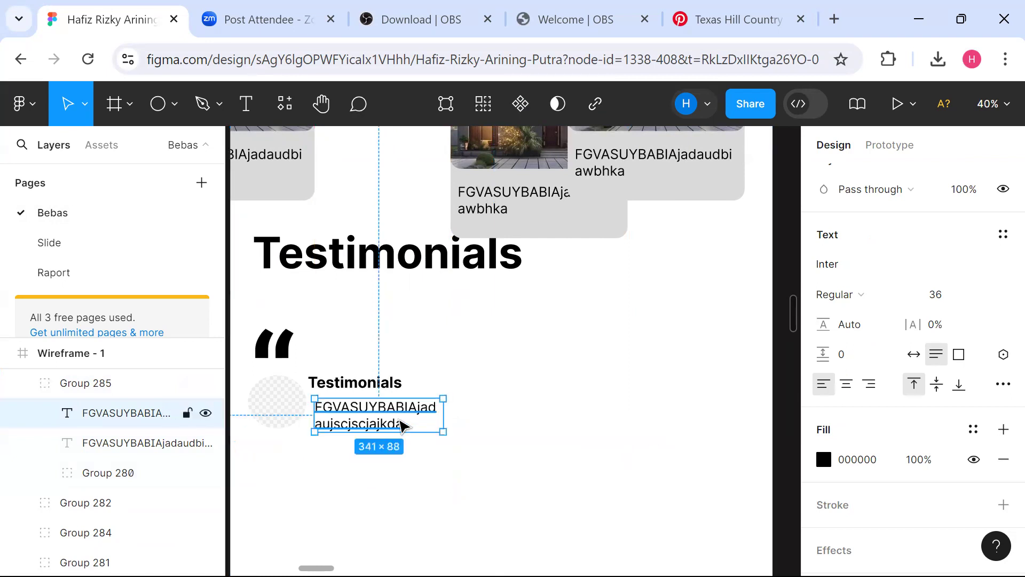
Move the displaced middle card and its caption back into the second row, and reposition the description under the small Testimonials label.
left_click(373, 486)
scroll(590, 497, "down", 3)
left_click_drag(539, 278, 509, 283)
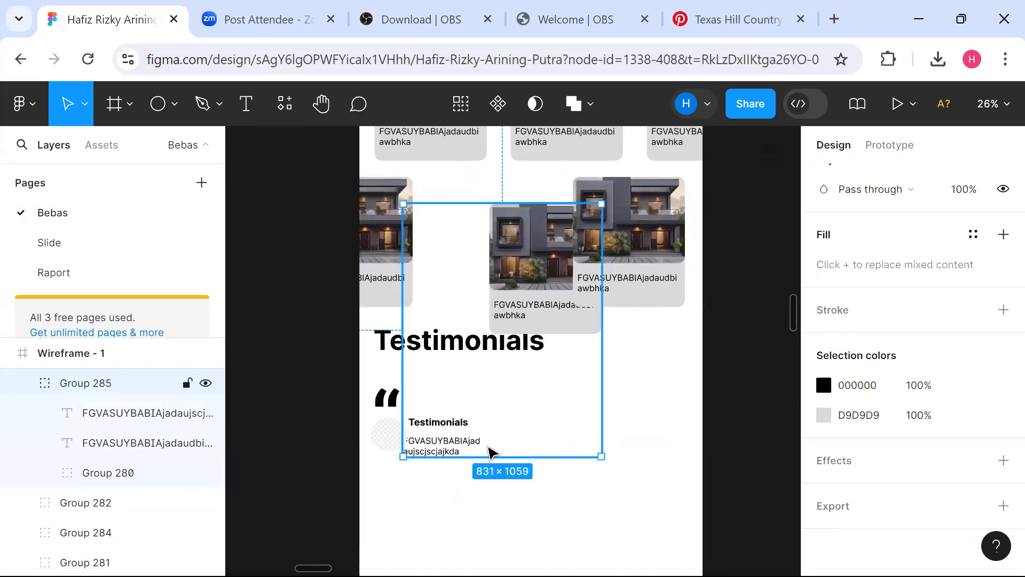
double_click(467, 449)
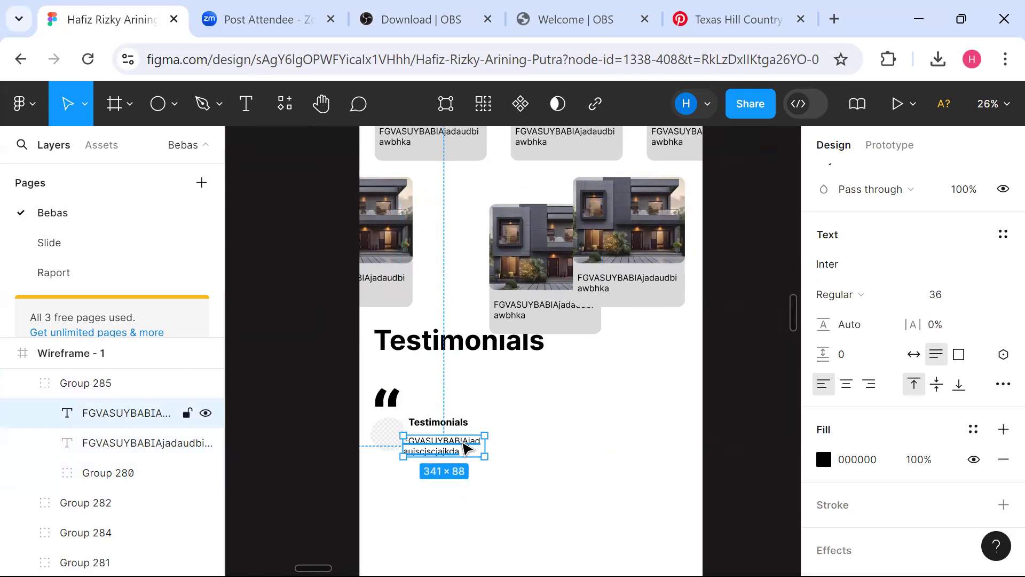
left_click_drag(468, 449, 453, 526)
left_click_drag(522, 244, 476, 217)
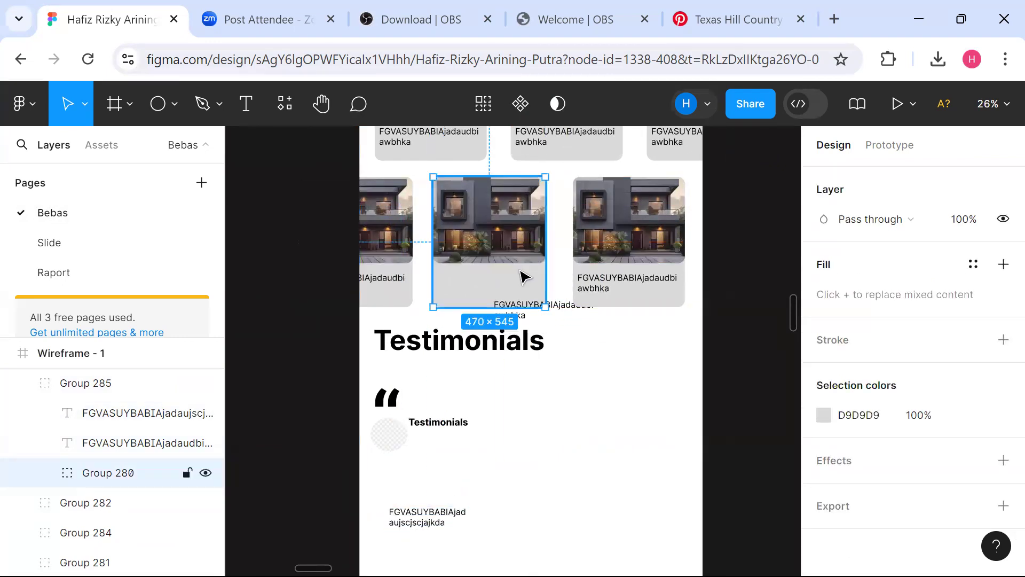
left_click_drag(565, 311, 516, 297)
left_click_drag(447, 514, 467, 433)
Duplicate the testimonial block with its quotation mark, ellipse, label and description twice to form a row of three.
left_click_drag(534, 477, 381, 414)
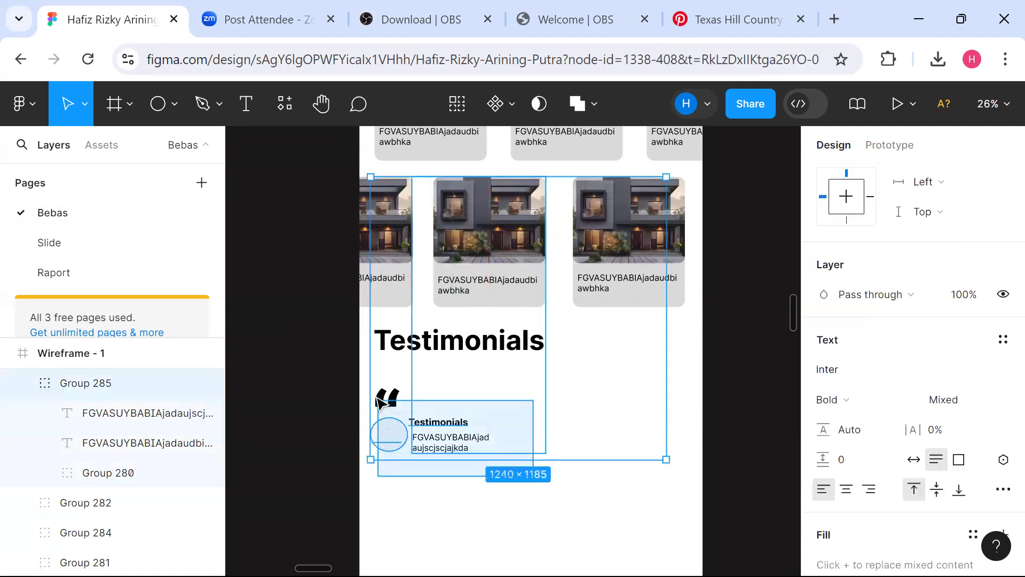
left_click(404, 494)
left_click_drag(302, 341, 477, 487)
left_click_drag(554, 483, 361, 383)
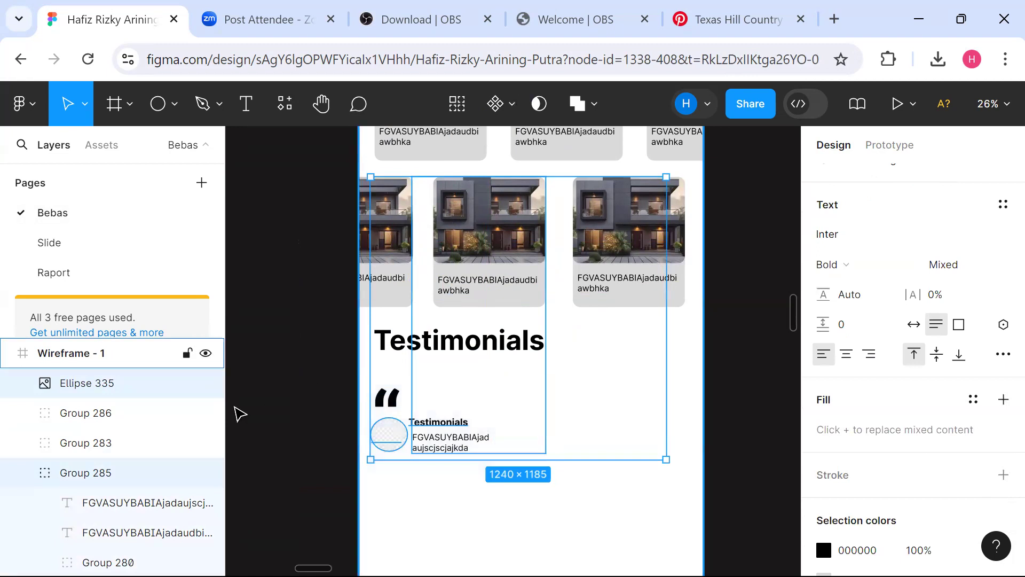
key("ctrl+d")
left_click_drag(417, 421, 547, 423)
key("ctrl+d")
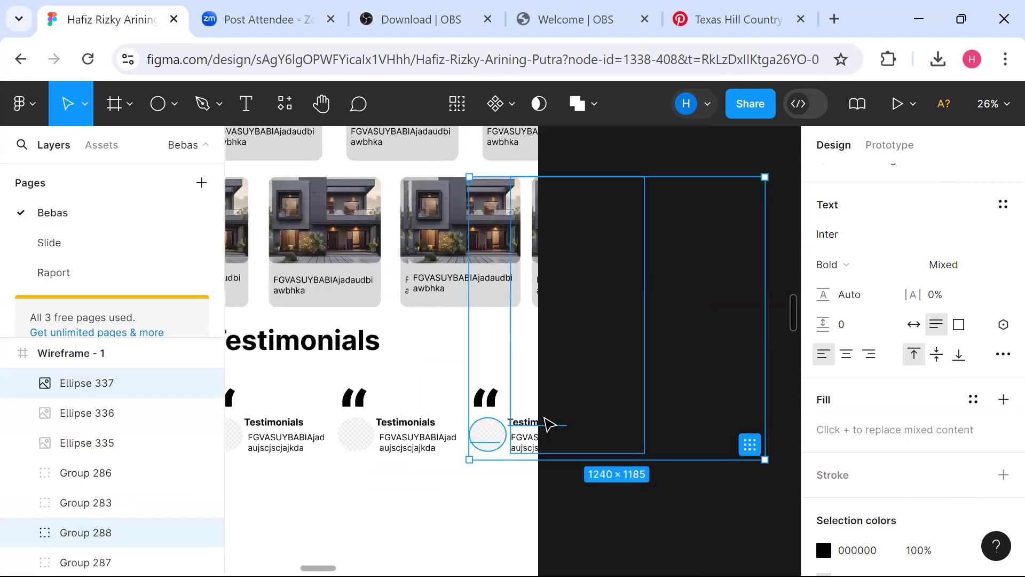
left_click(668, 499)
Delete the surplus house cards at the end of the second row: the overlapping one and the one cut off by the frame edge.
scroll(479, 302, "up", 5)
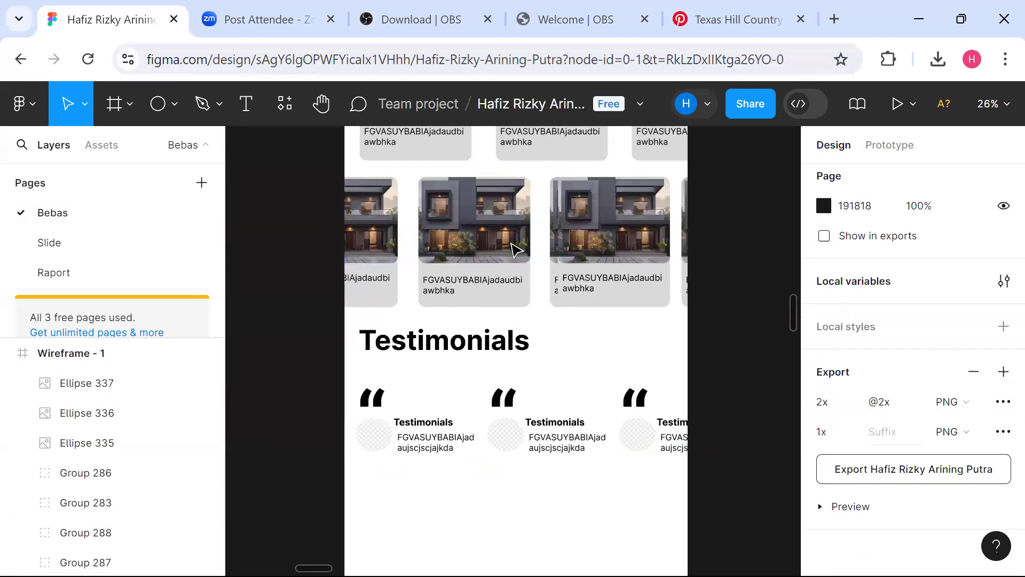
left_click(680, 286)
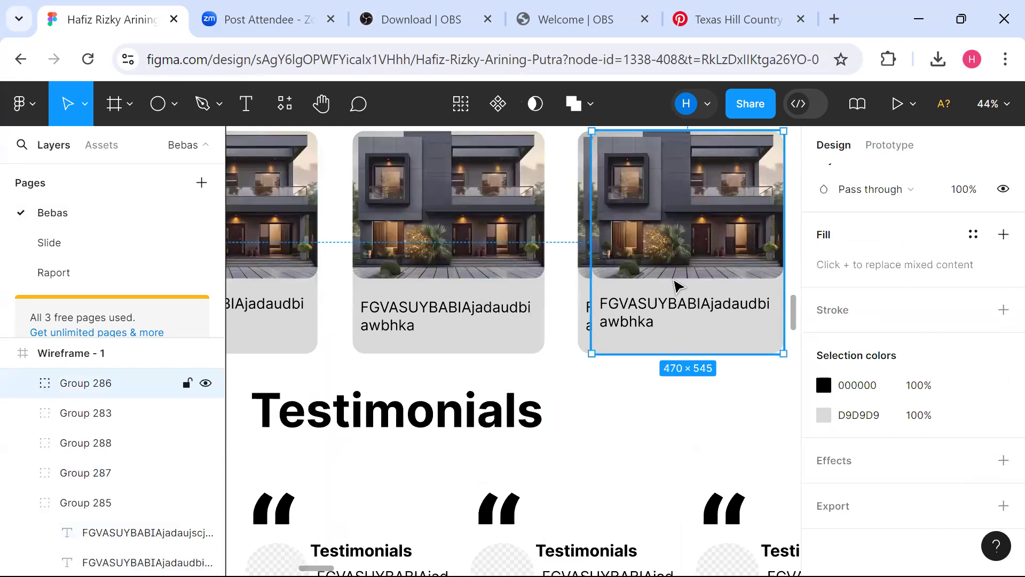
key("Escape")
scroll(678, 287, "right", 3)
scroll(680, 286, "down", 3)
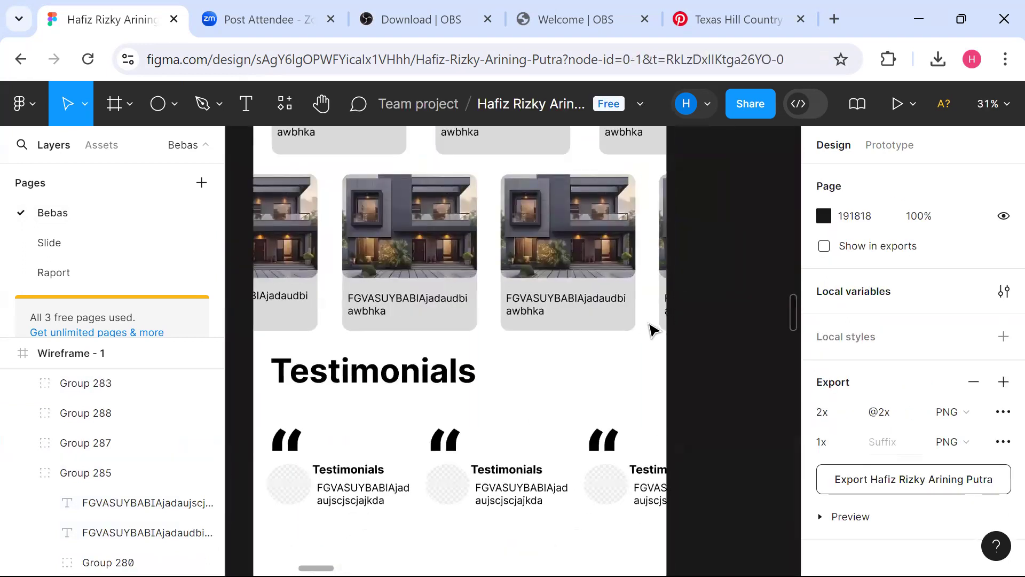
scroll(652, 328, "left", 2)
left_click(726, 312)
key("Escape")
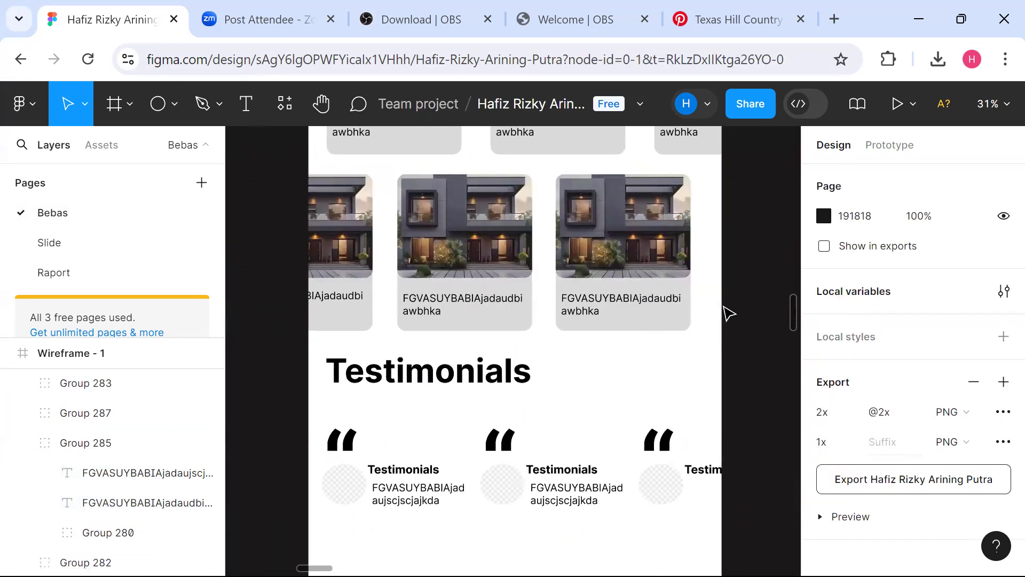
Delete the ellipse, quotation mark and label of the third testimonial, which is cut off by the frame edge.
scroll(727, 313, "down", 4)
scroll(724, 307, "up", 3)
scroll(724, 306, "down", 2)
scroll(725, 306, "down", 3)
scroll(725, 306, "up", 3)
scroll(729, 313, "up", 1)
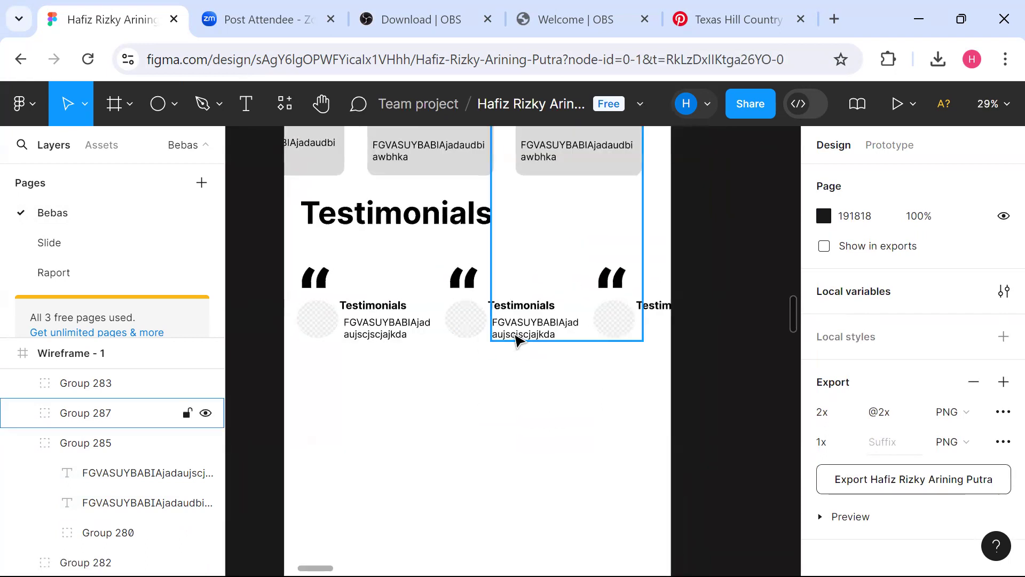
left_click(388, 329)
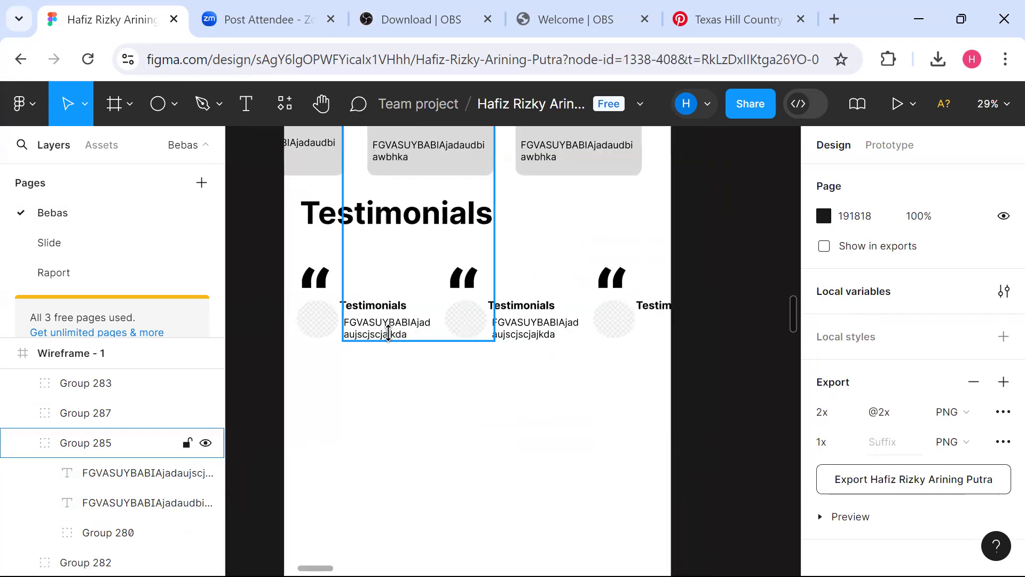
left_click(386, 406)
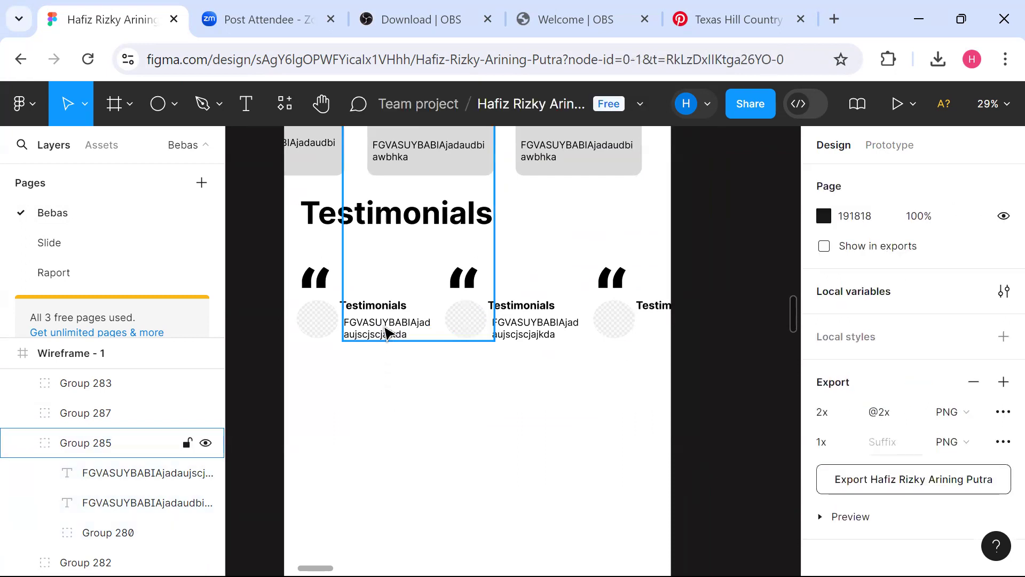
left_click(629, 318)
key("Delete")
left_click(621, 293)
key("Delete")
left_click(646, 310)
key("Delete")
Try pasting the copied text next to the testimonials and undo the paste.
left_click_drag(568, 426, 528, 358)
left_click_drag(497, 322, 565, 412)
scroll(565, 412, "left", 3)
scroll(565, 412, "down", 2)
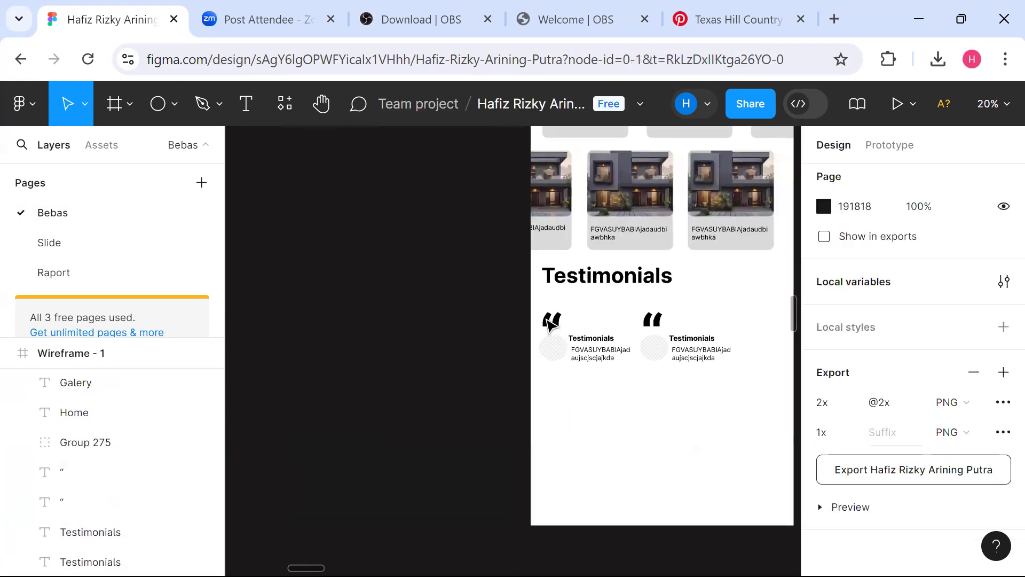
key("ctrl+v")
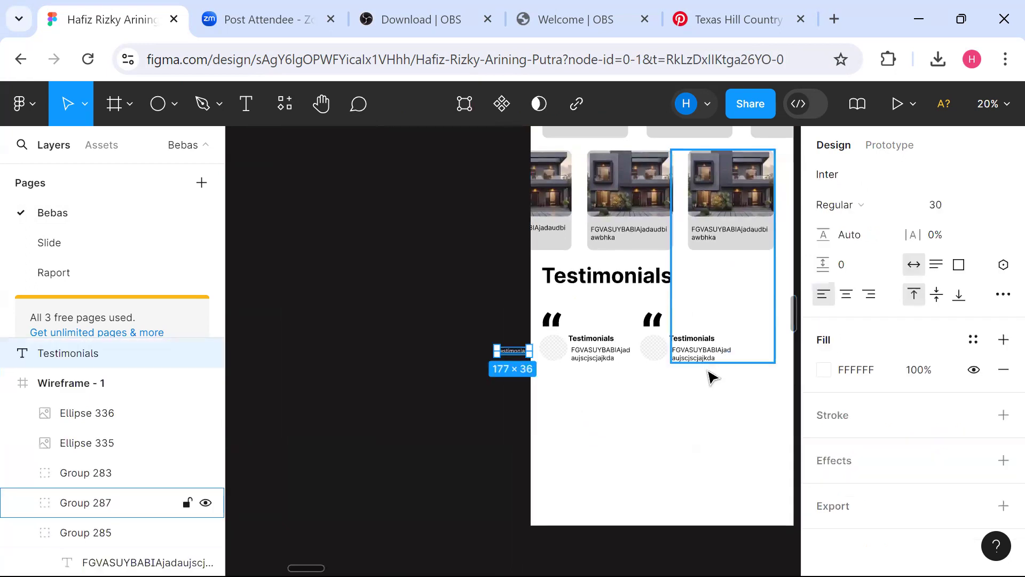
scroll(710, 377, "right", 1)
key("ctrl+z")
scroll(711, 377, "down", 1)
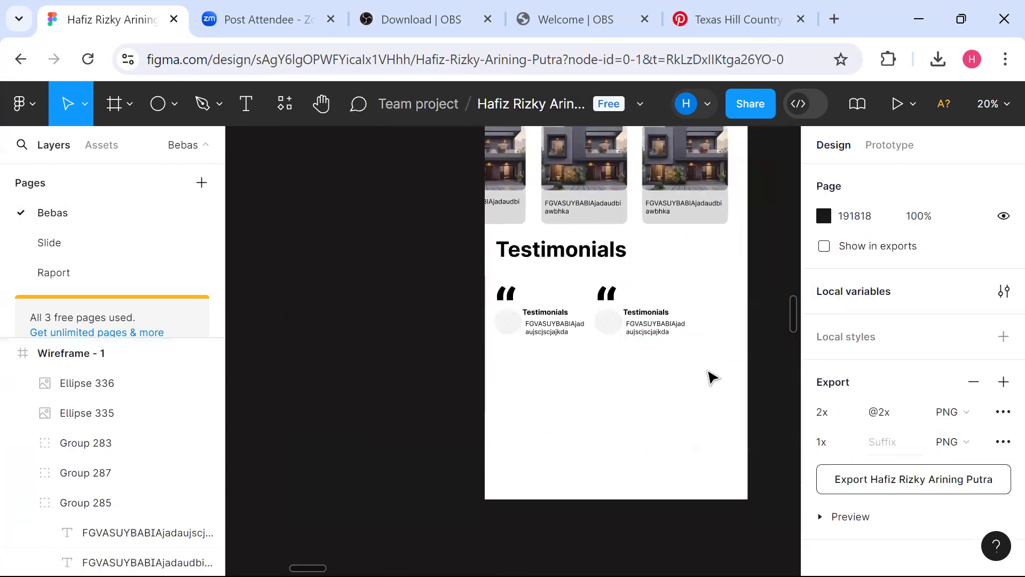
scroll(710, 377, "right", 3)
scroll(710, 377, "down", 3)
scroll(713, 377, "up", 1)
scroll(712, 377, "up", 3)
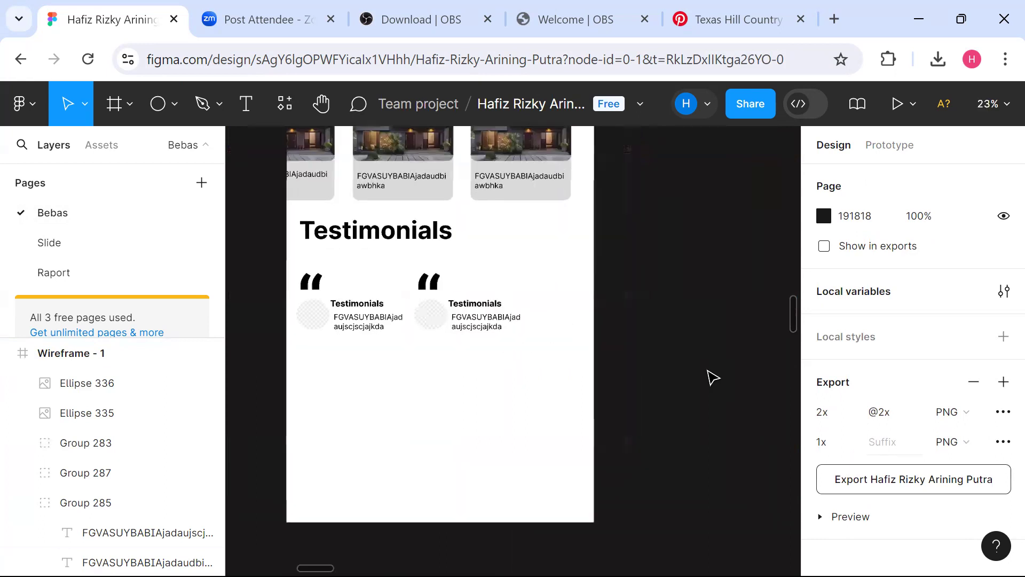
scroll(712, 377, "left", 1)
scroll(712, 378, "up", 1)
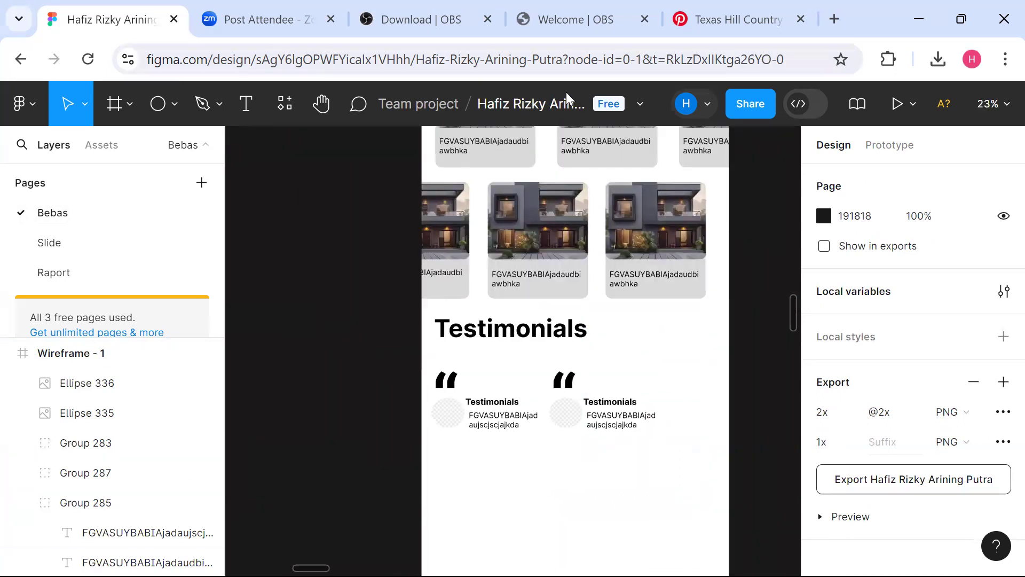
scroll(556, 137, "up", 5)
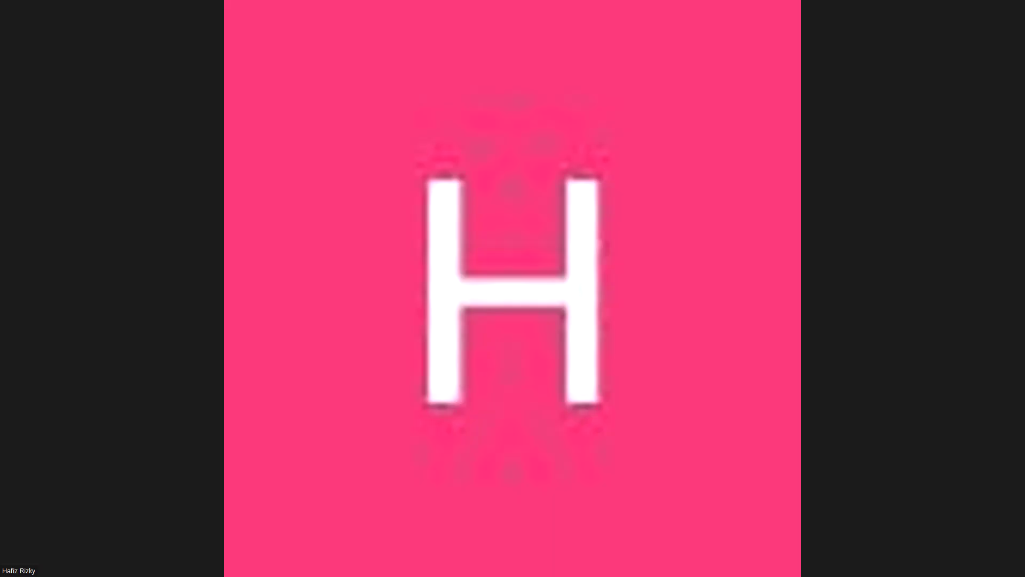